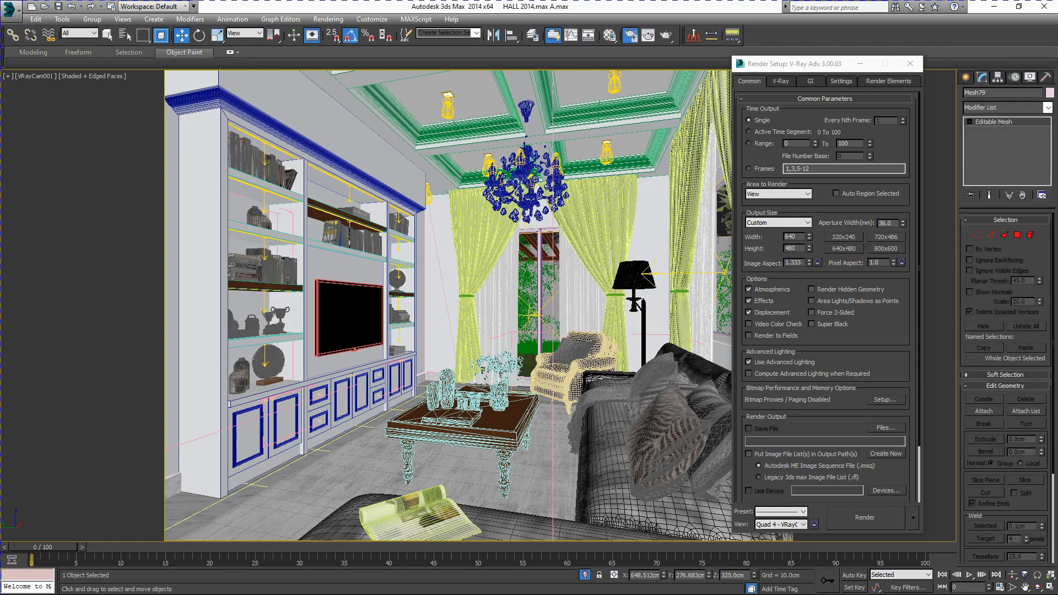
Close the render settings window and limit the selection filter to Lights.
{"action": "left_click", "coordinate": [909, 63]}
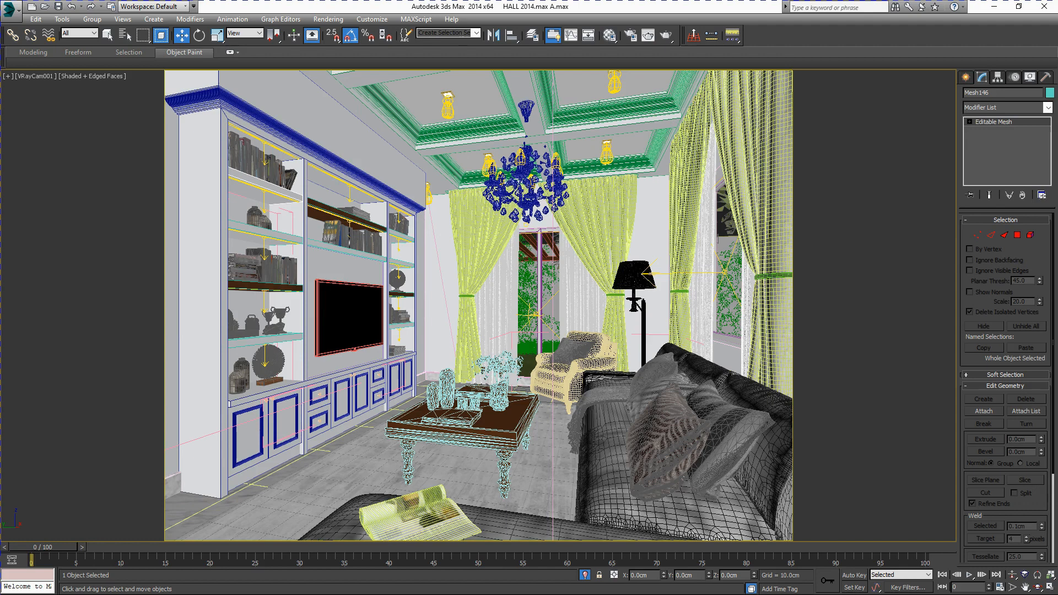
{"action": "left_click", "coordinate": [646, 158]}
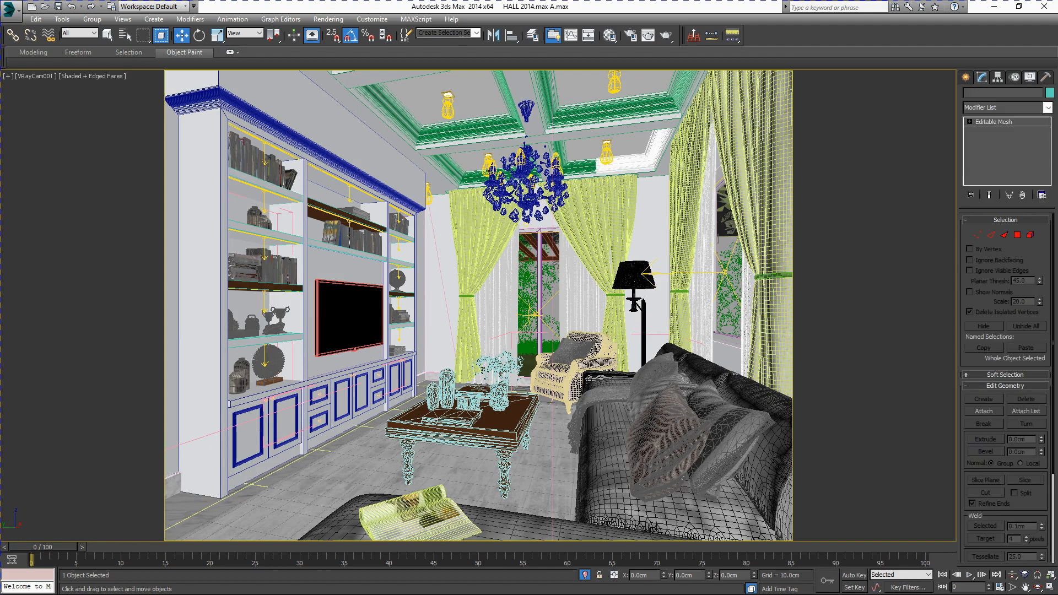
{"action": "left_click", "coordinate": [527, 190]}
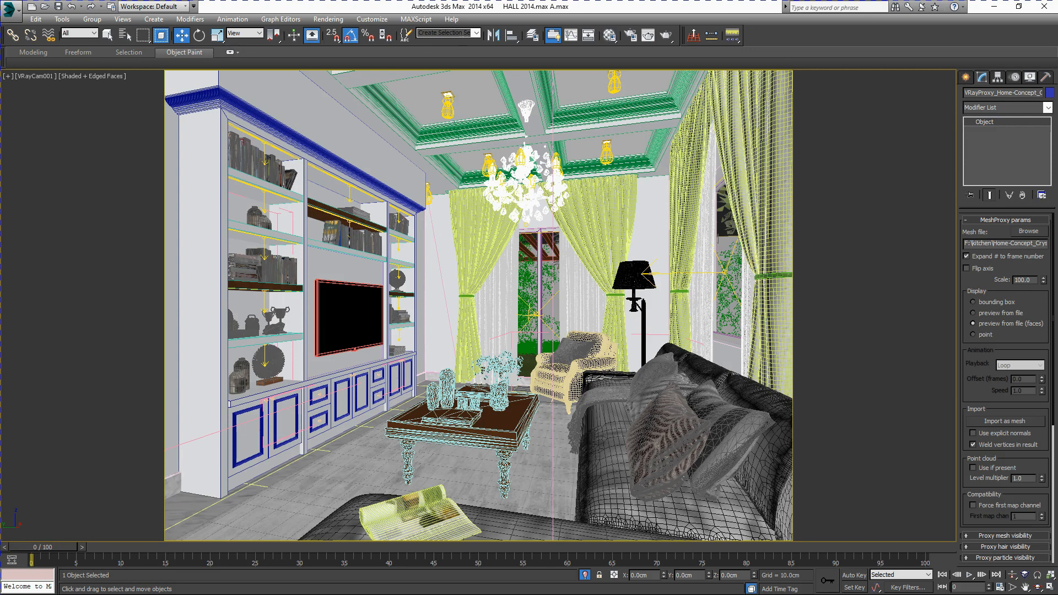
{"action": "left_click", "coordinate": [726, 271]}
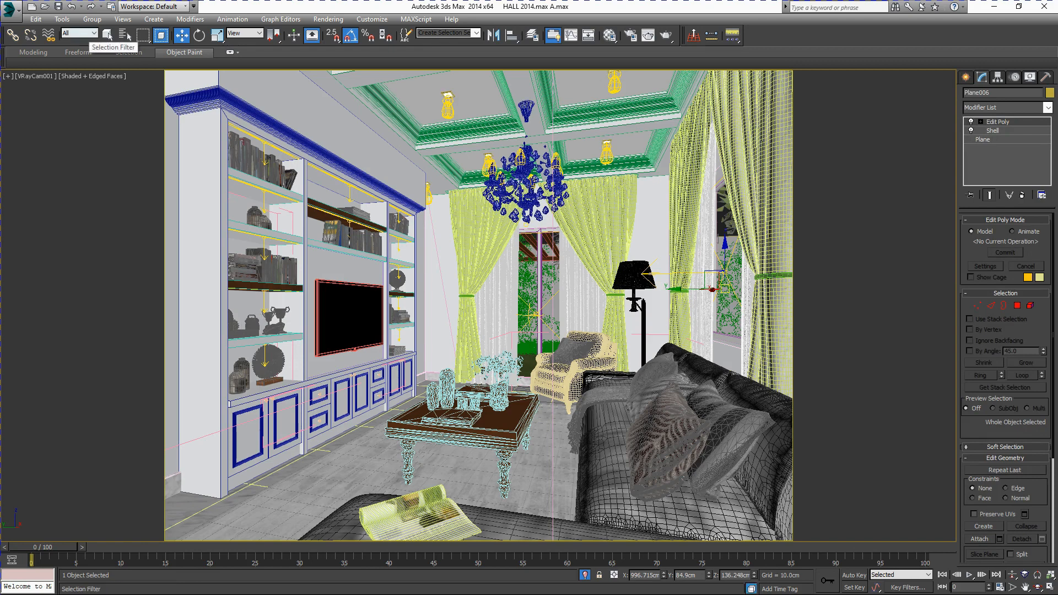
{"action": "left_click", "coordinate": [94, 33]}
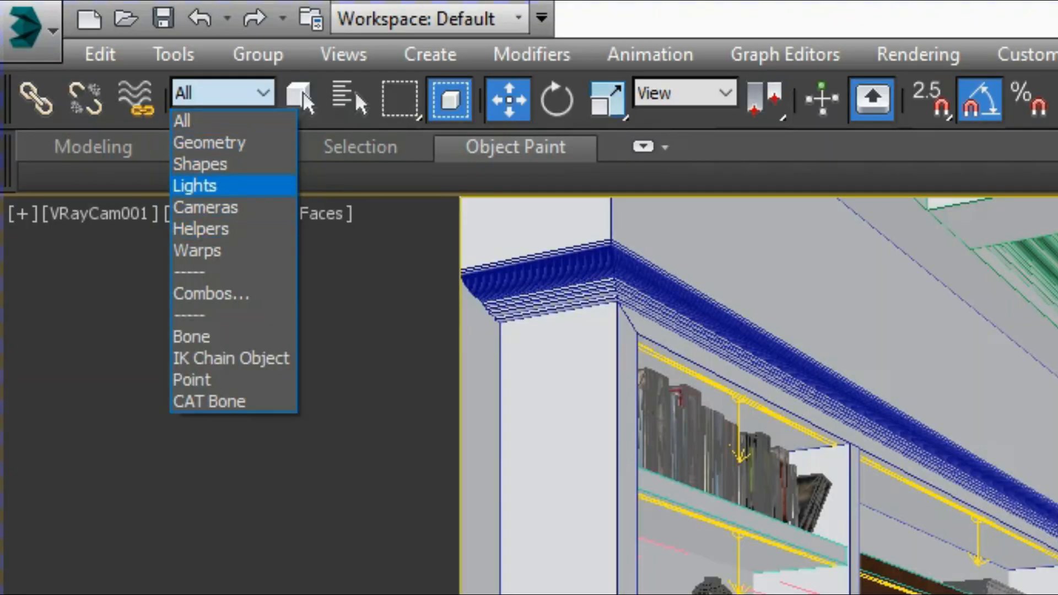
{"action": "left_click", "coordinate": [195, 186]}
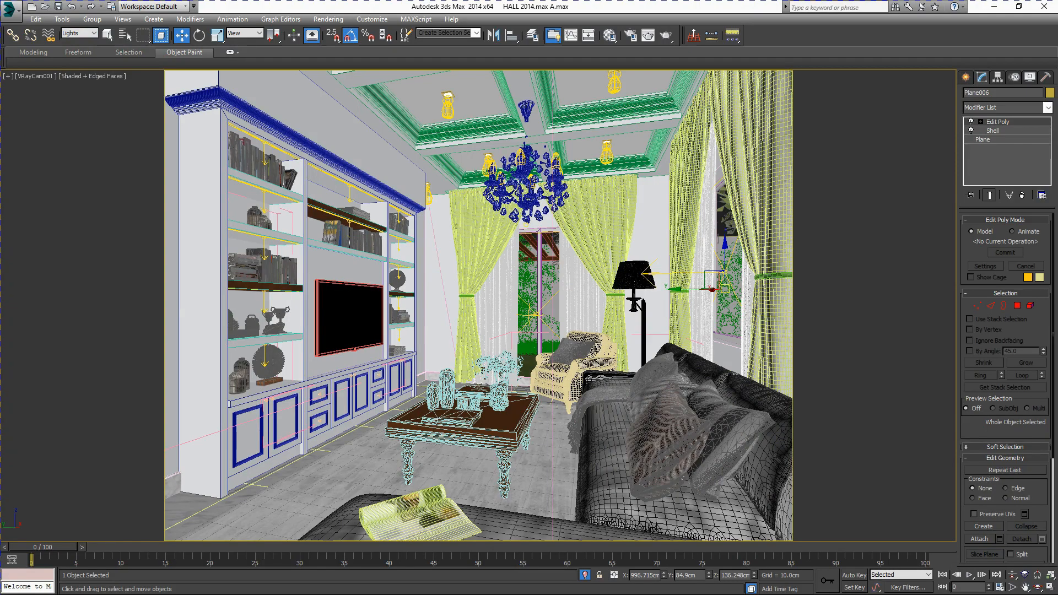
Examine the multipliers of the plane lights at the side window and at the garden door.
{"action": "left_click", "coordinate": [655, 271]}
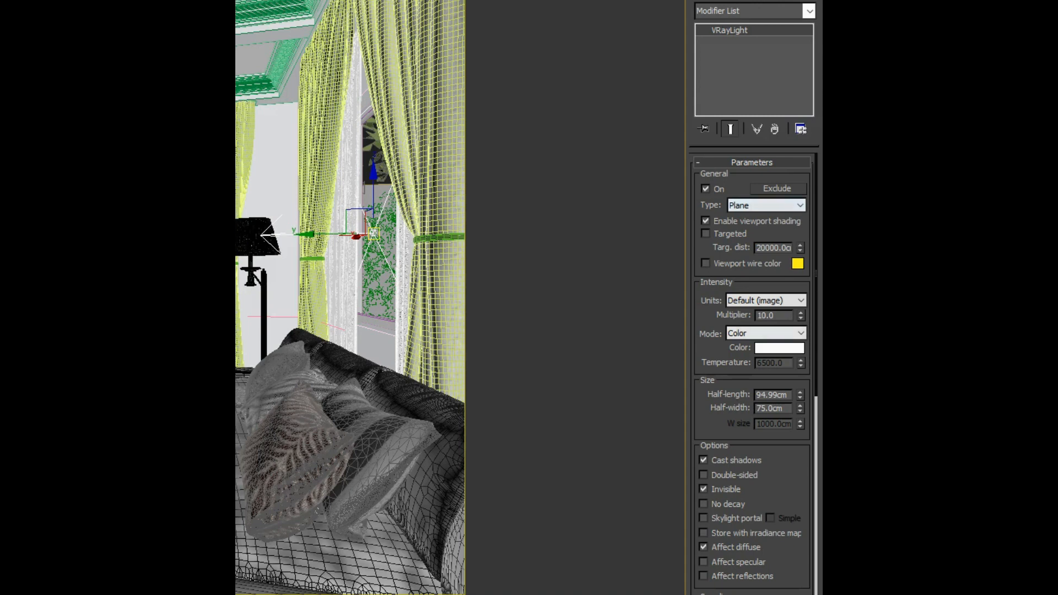
{"action": "double_click", "coordinate": [765, 315]}
{"action": "left_click", "coordinate": [765, 315]}
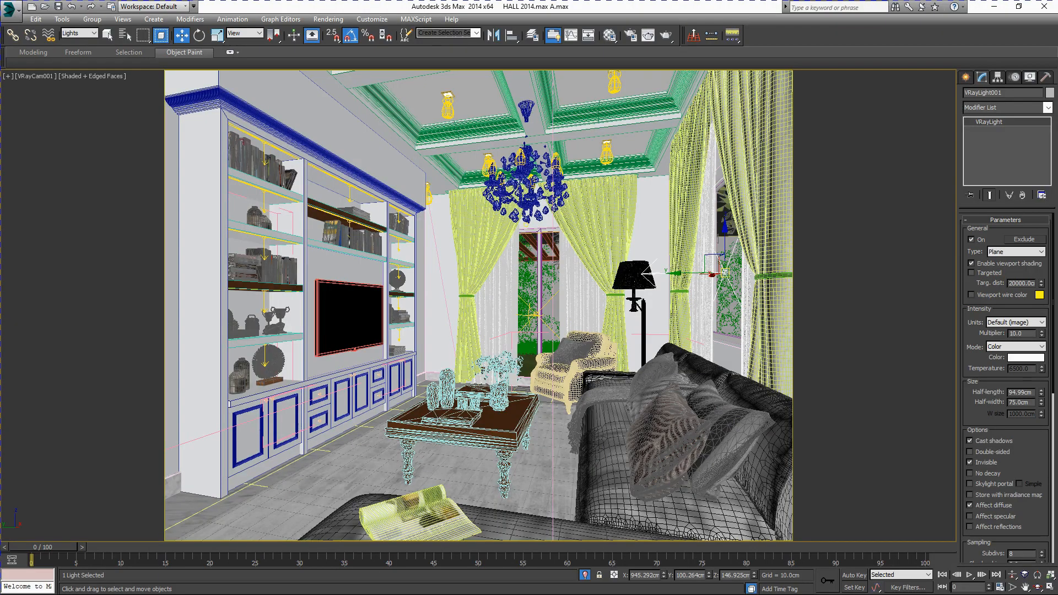
{"action": "left_click", "coordinate": [535, 313]}
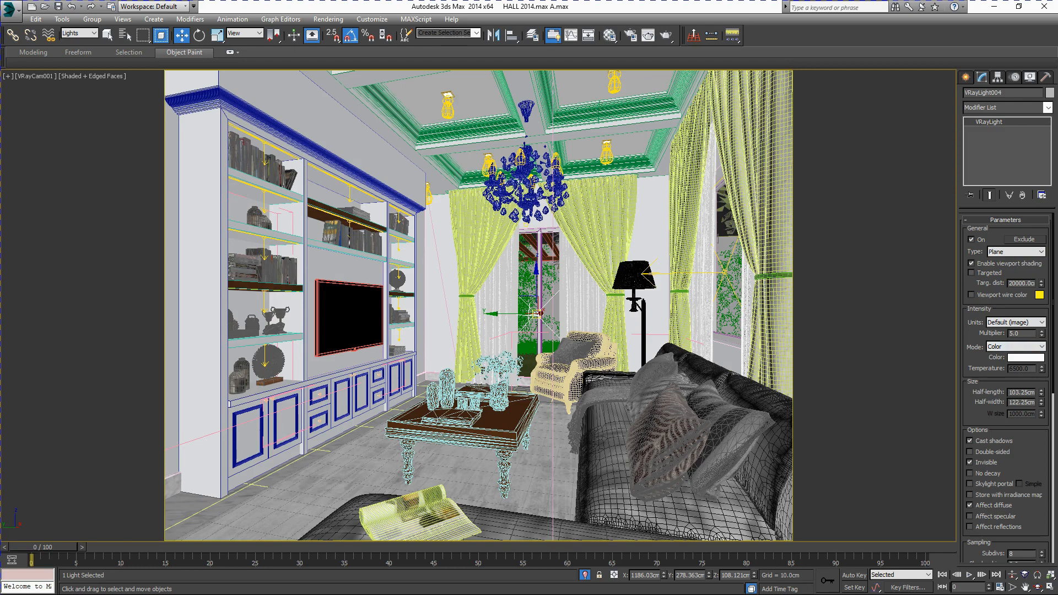
{"action": "double_click", "coordinate": [1020, 333]}
{"action": "key", "text": "Return"}
Select the ceiling spotlight near the curtain corner and look at the V-Ray light types available for creation.
{"action": "left_click", "coordinate": [606, 154]}
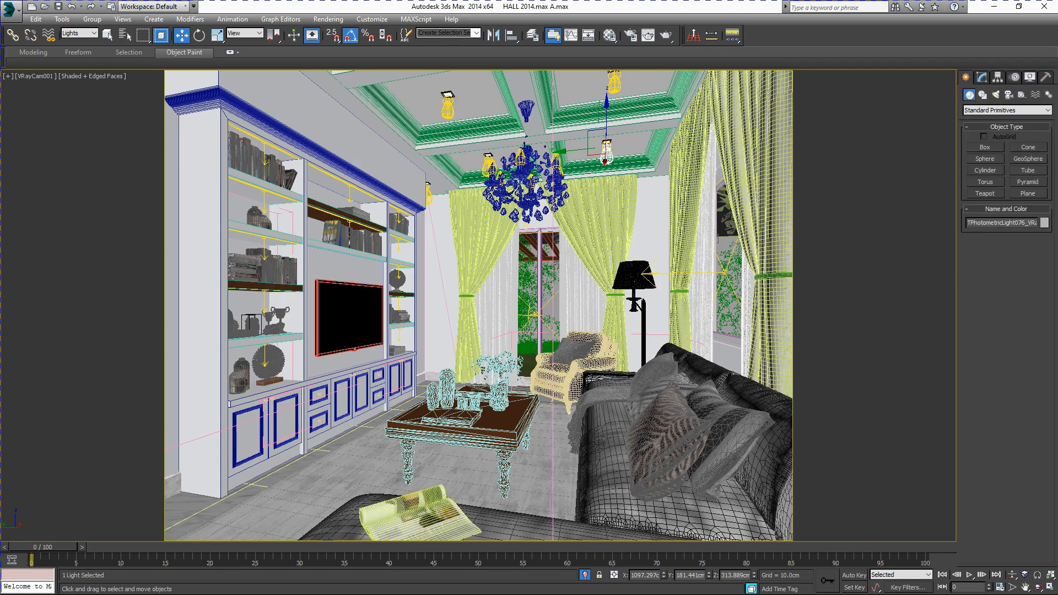
{"action": "left_click", "coordinate": [995, 94]}
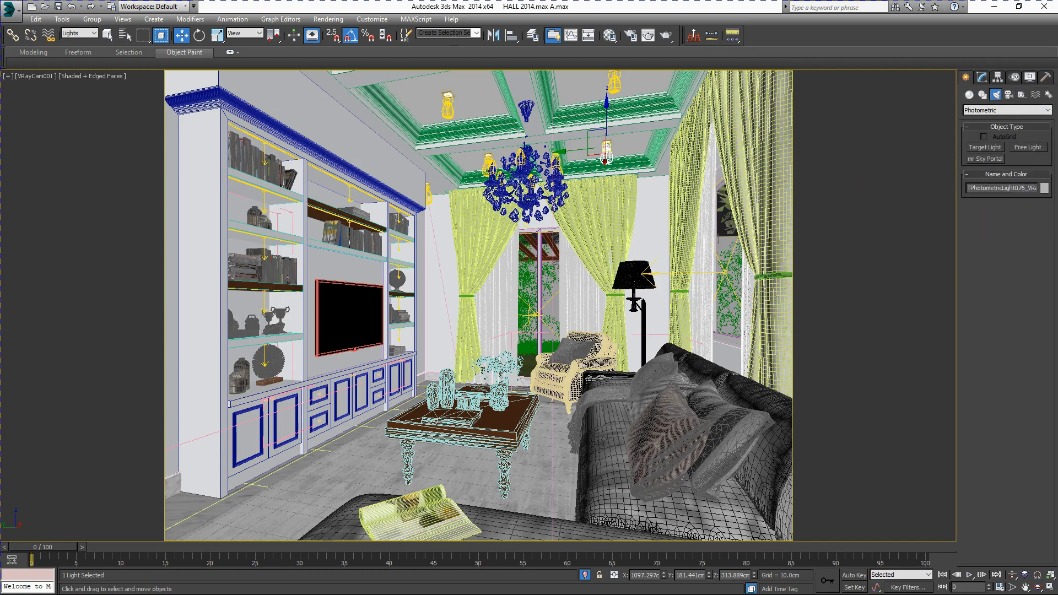
{"action": "left_click", "coordinate": [1006, 110]}
{"action": "left_click", "coordinate": [986, 134]}
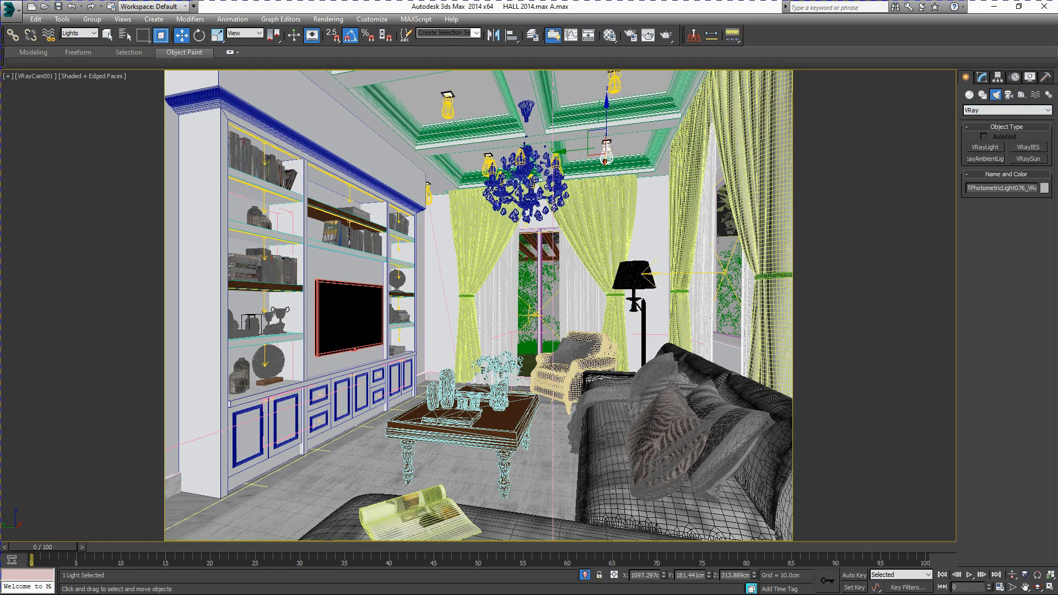
Load 16.ies as the IES profile of the selected ceiling spotlight, and clear the selection.
{"action": "left_click", "coordinate": [981, 77]}
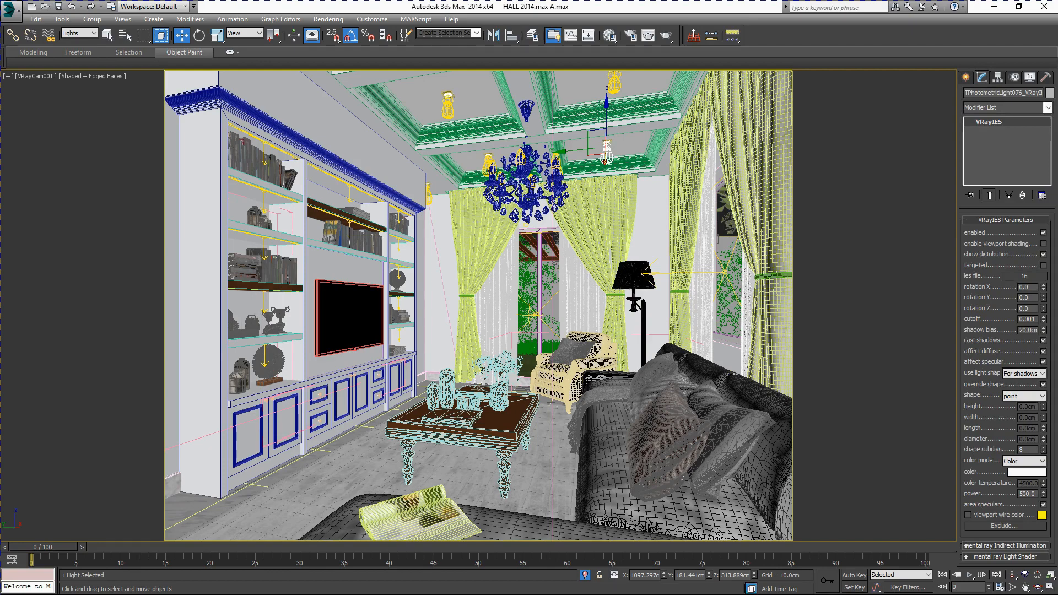
{"action": "left_click", "coordinate": [1023, 275]}
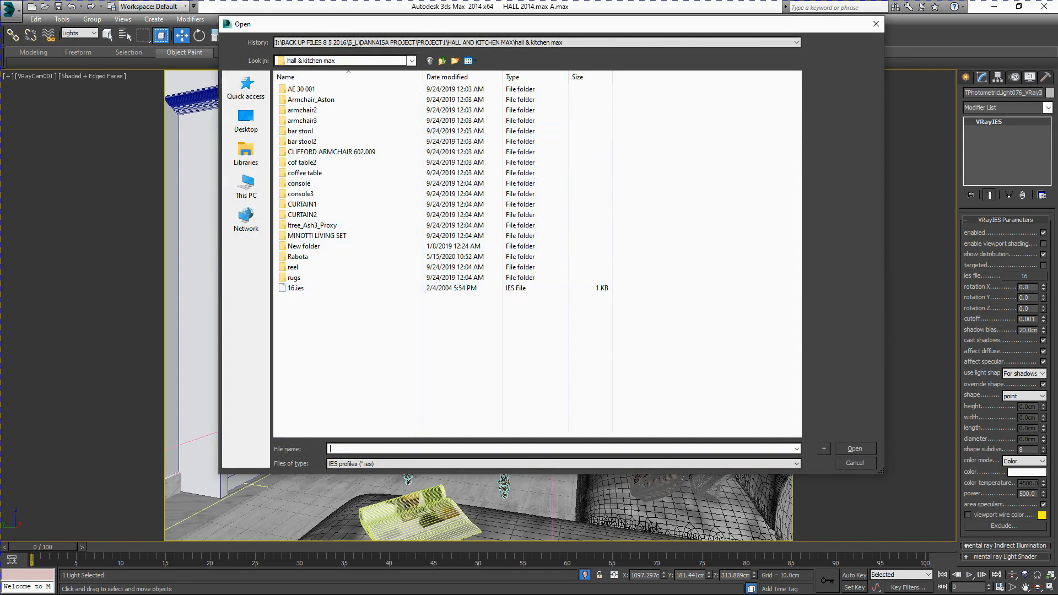
{"action": "left_click", "coordinate": [295, 288]}
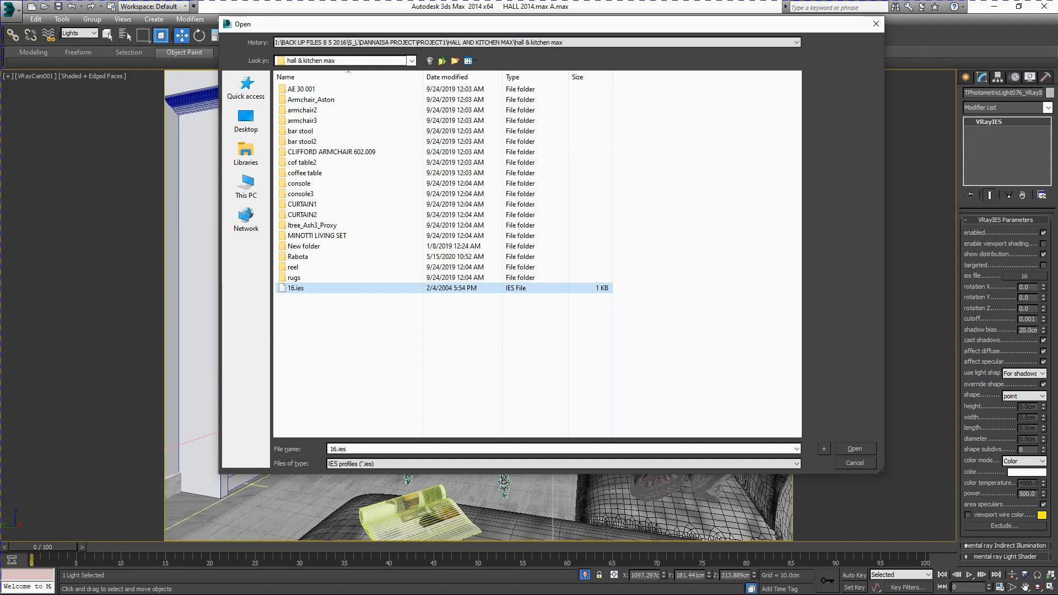
{"action": "left_click", "coordinate": [854, 449]}
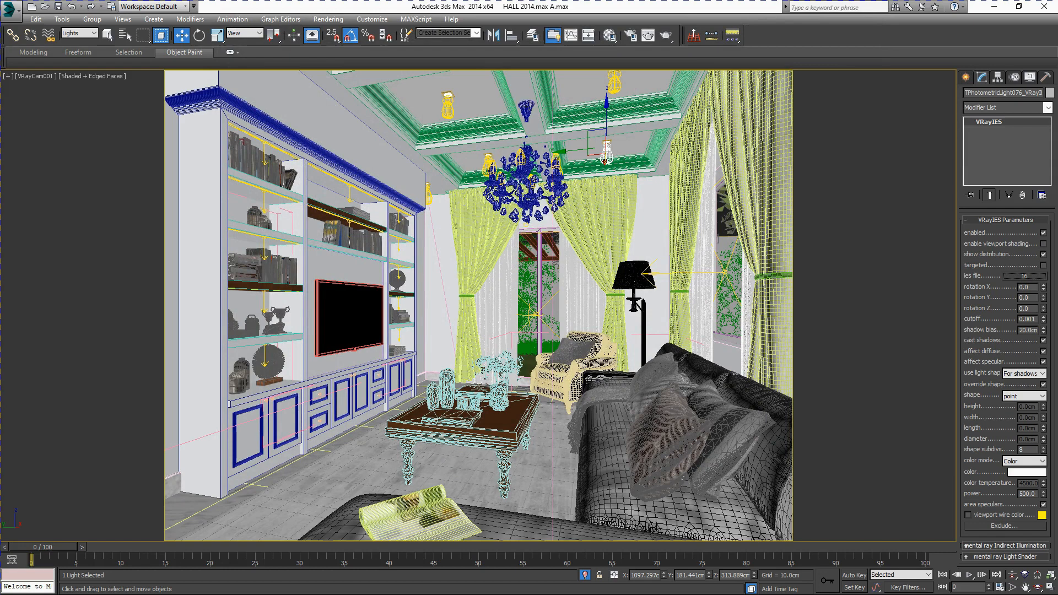
{"action": "key", "text": "ctrl+d"}
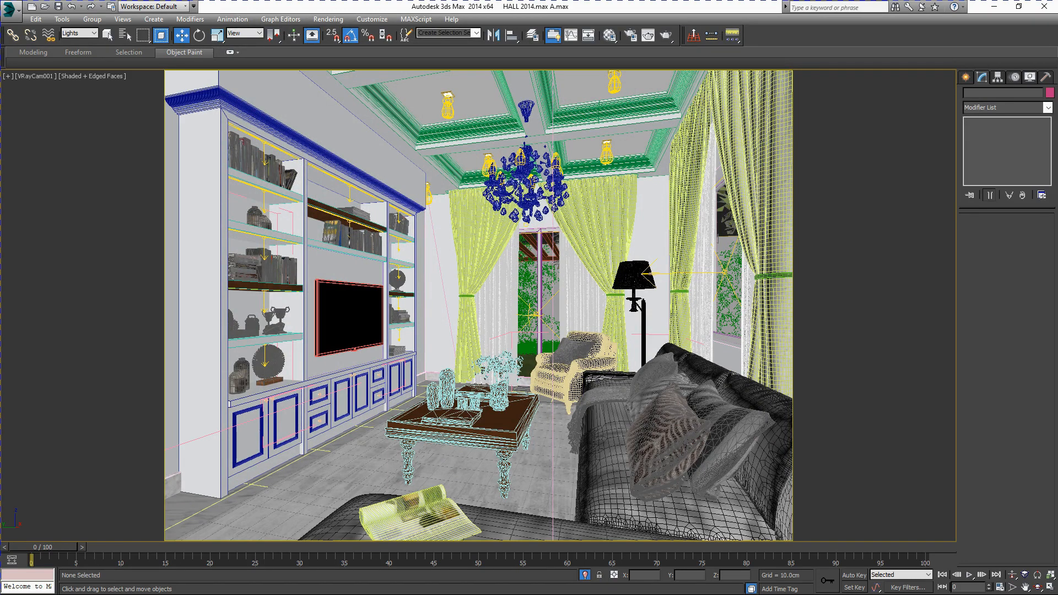
Select the plane light above the TV unit's middle shelf, try its Color mode, and return it to Temperature.
{"action": "left_click", "coordinate": [349, 188]}
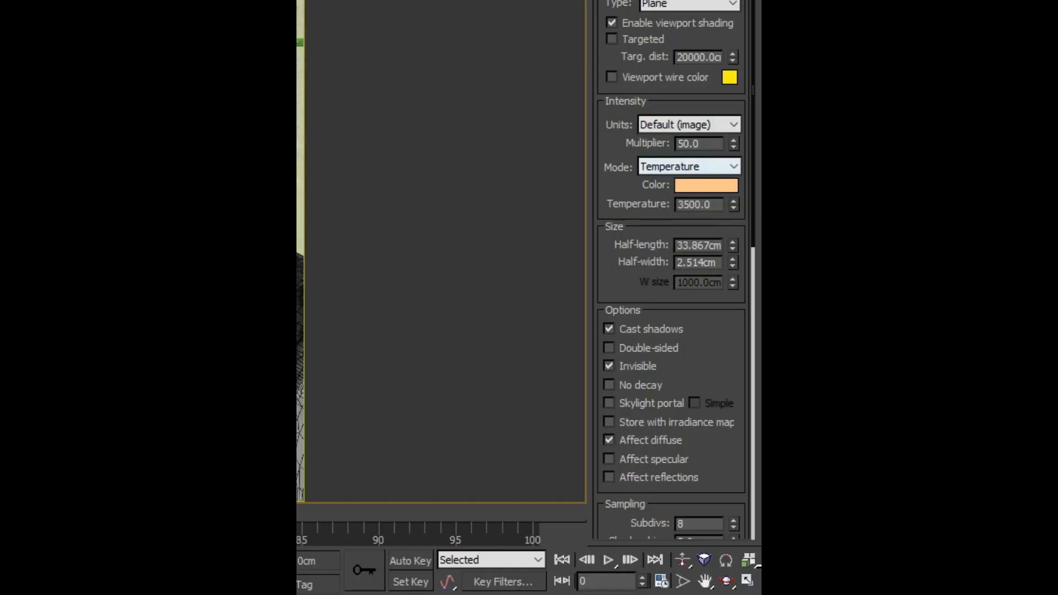
{"action": "left_click", "coordinate": [689, 167]}
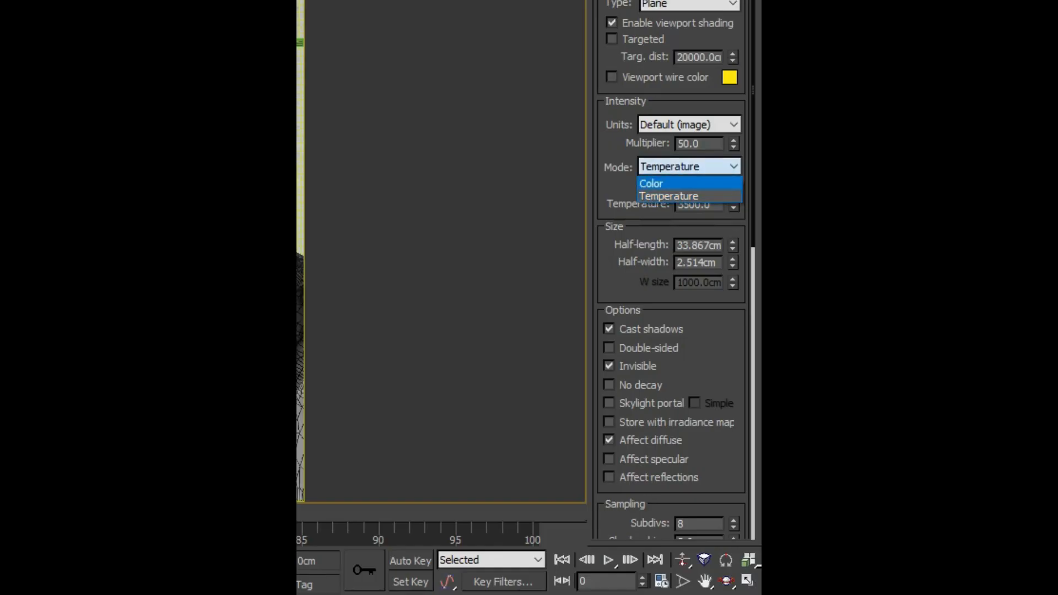
{"action": "left_click", "coordinate": [688, 183]}
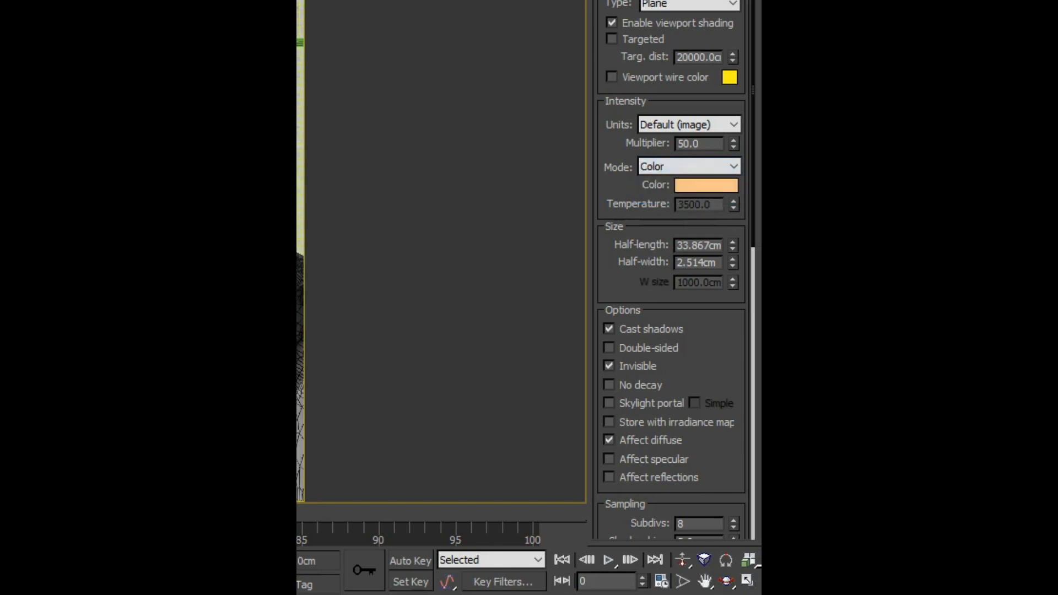
{"action": "left_click", "coordinate": [689, 167]}
{"action": "left_click", "coordinate": [689, 182]}
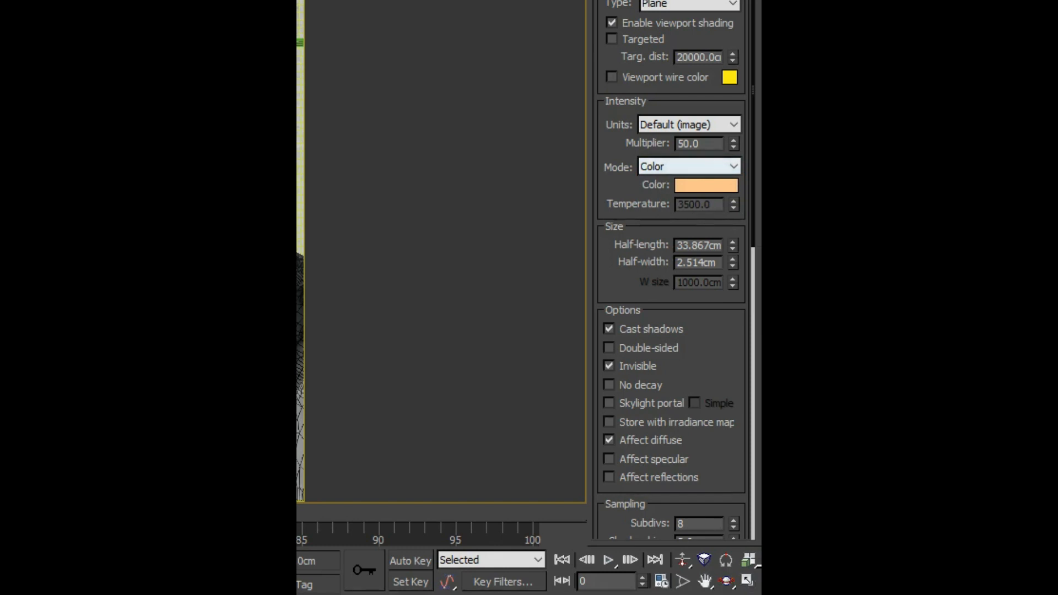
{"action": "left_click", "coordinate": [688, 166]}
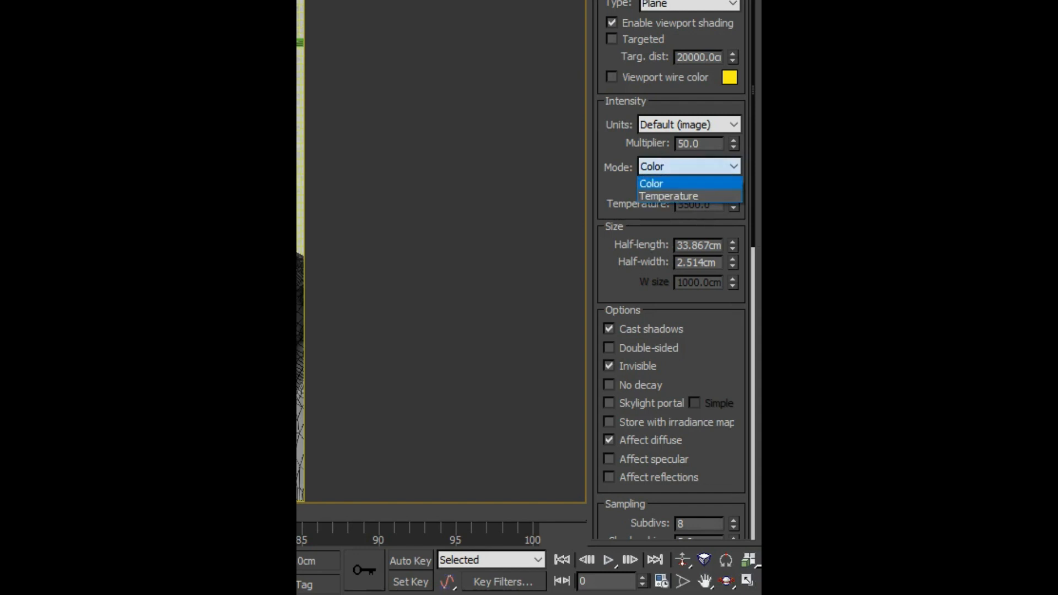
{"action": "left_click", "coordinate": [668, 196]}
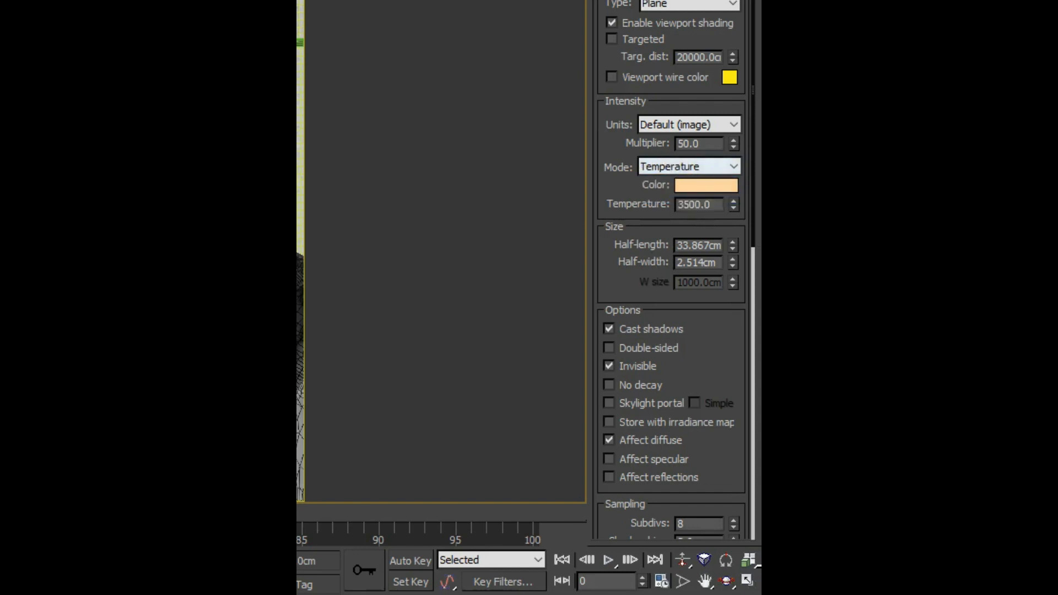
Try a temperature of 5500 on the middle shelf light.
{"action": "left_click_drag", "start_coordinate": [681, 205], "coordinate": [679, 204]}
{"action": "type", "text": "5"}
{"action": "key", "text": "Return"}
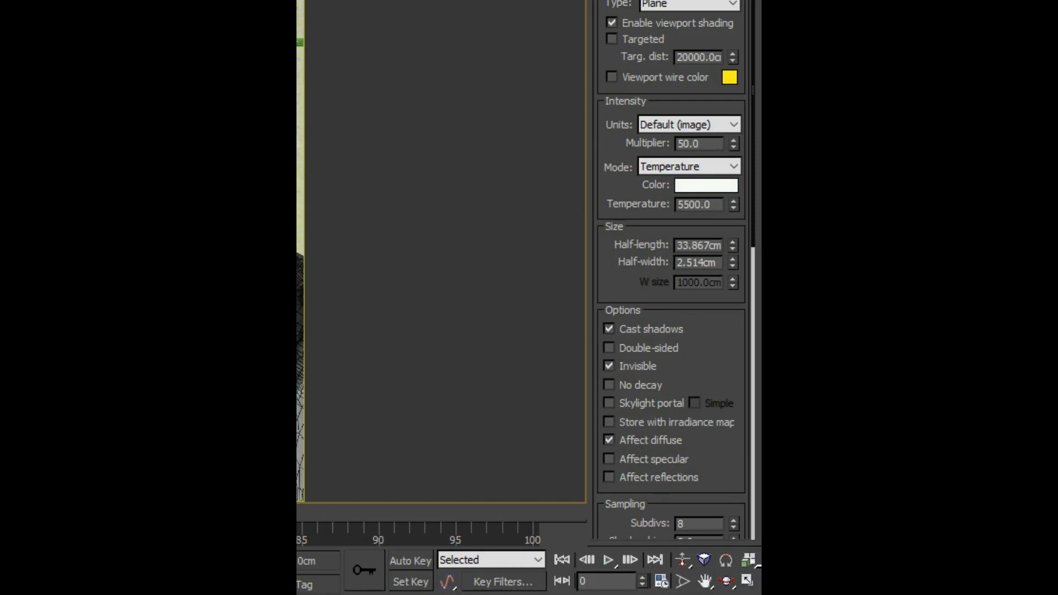
Set the middle shelf light's temperature to 3500.
{"action": "left_click_drag", "start_coordinate": [685, 204], "coordinate": [678, 204]}
{"action": "type", "text": "3"}
{"action": "key", "text": "Return"}
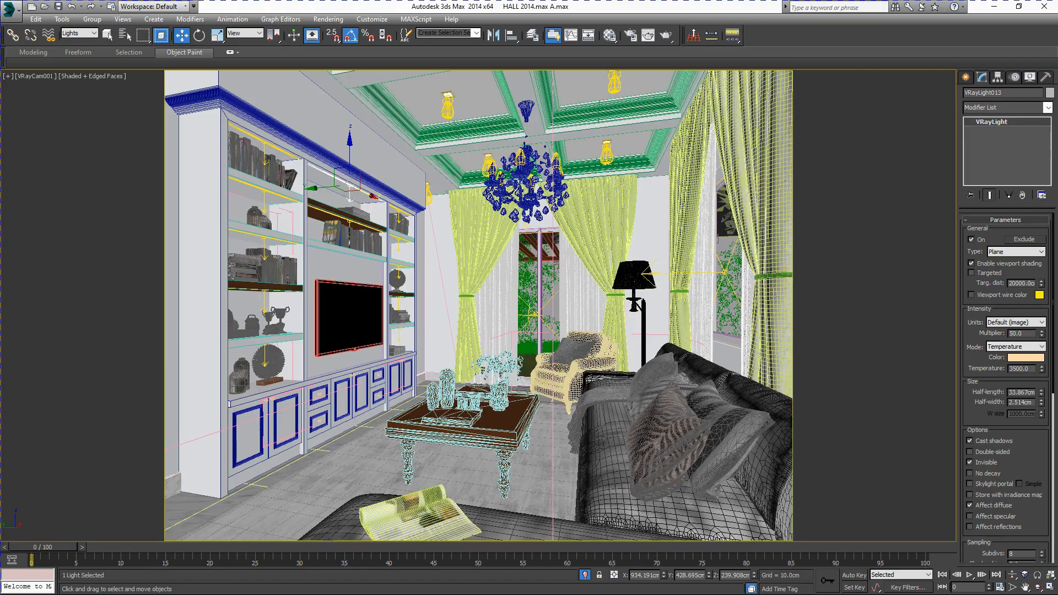
Switch the middle shelf light to Color mode, view its color values without changing them, and return it to Temperature mode.
{"action": "left_click", "coordinate": [1015, 347]}
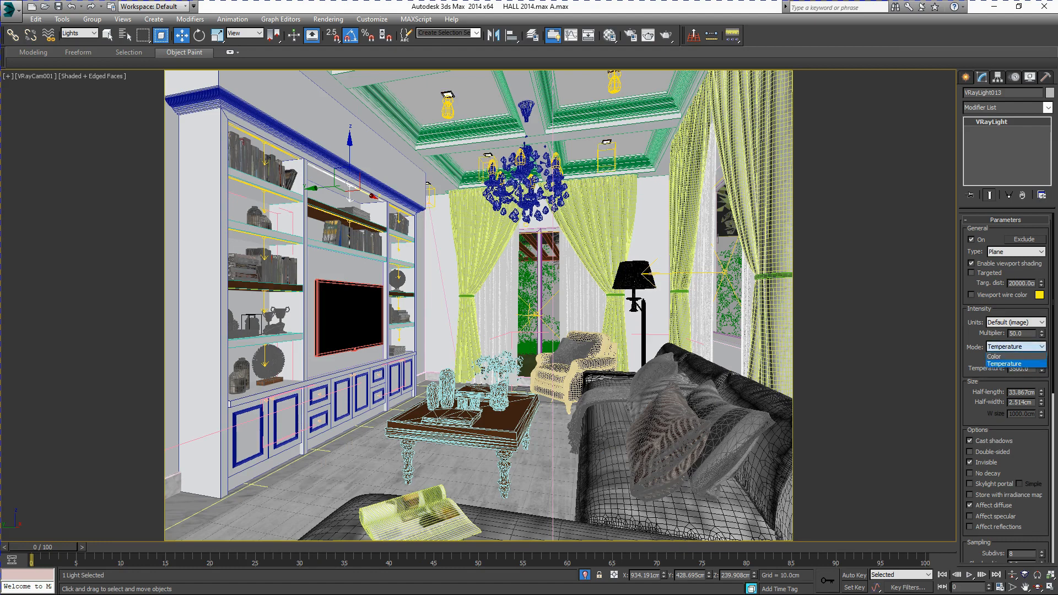
{"action": "left_click", "coordinate": [995, 356]}
{"action": "left_click", "coordinate": [1026, 357]}
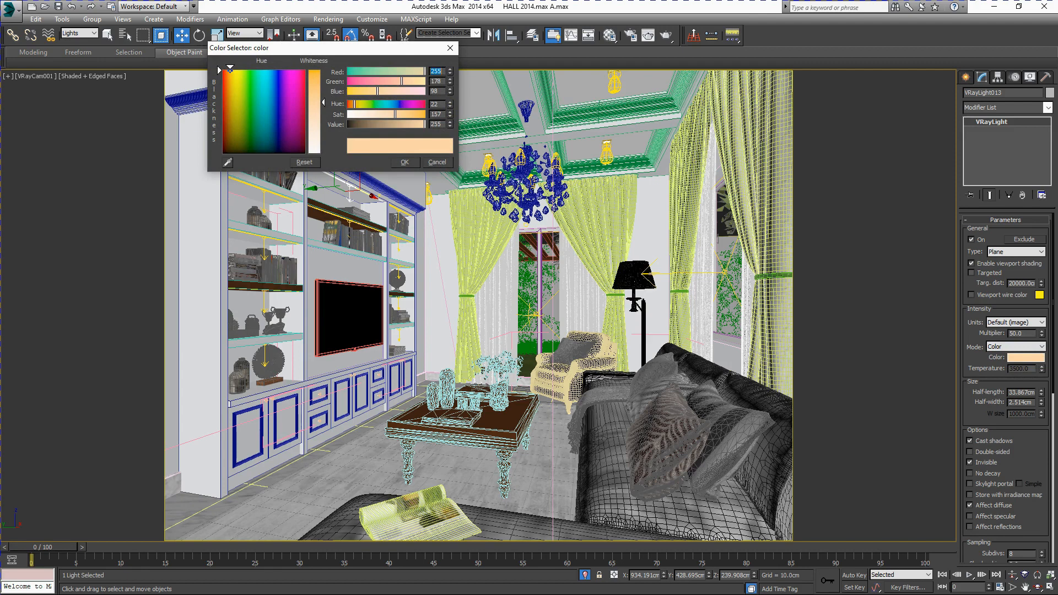
{"action": "key", "text": "Escape"}
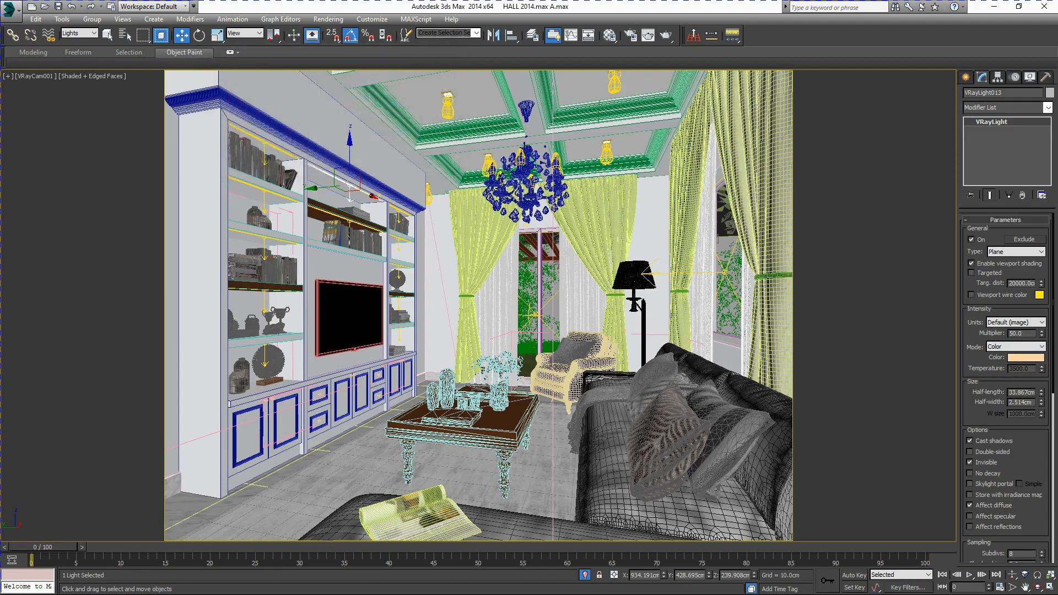
{"action": "left_click", "coordinate": [1016, 346]}
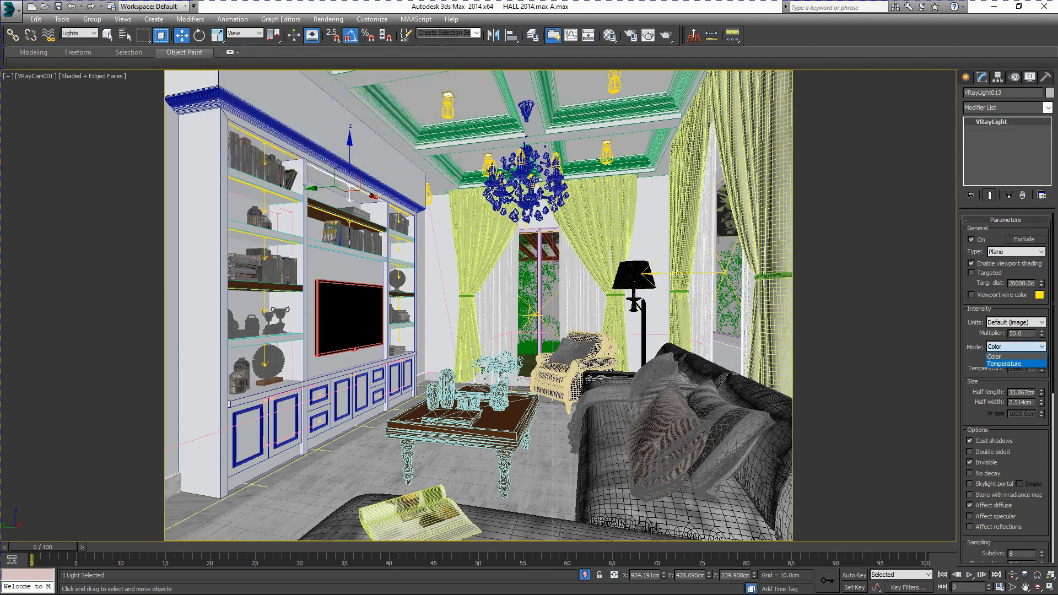
{"action": "left_click", "coordinate": [1008, 365]}
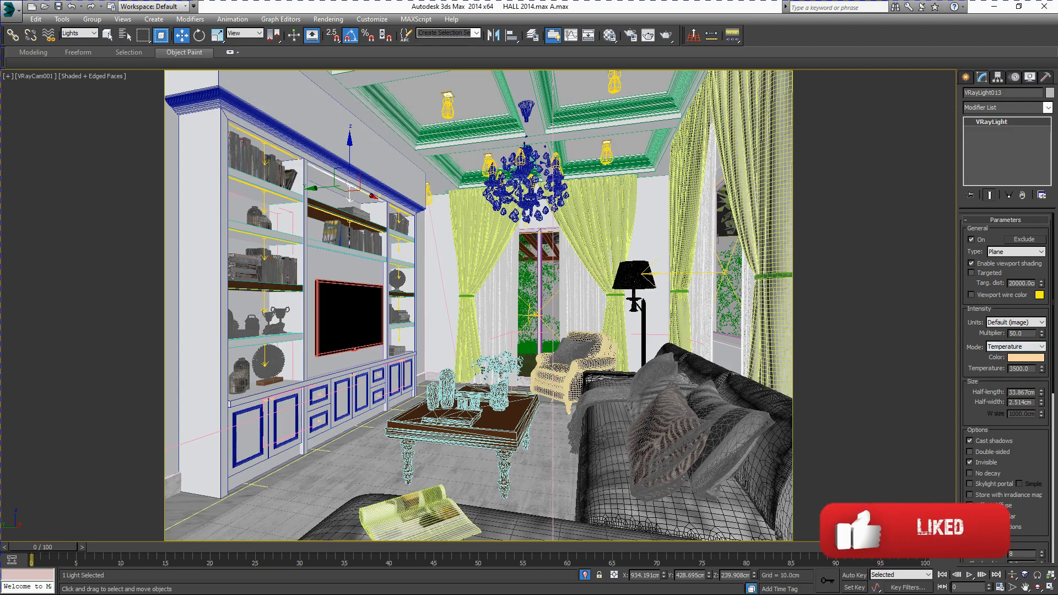
Set the middle shelf light's mode to Color and check its color swatch.
{"action": "left_click", "coordinate": [1015, 346]}
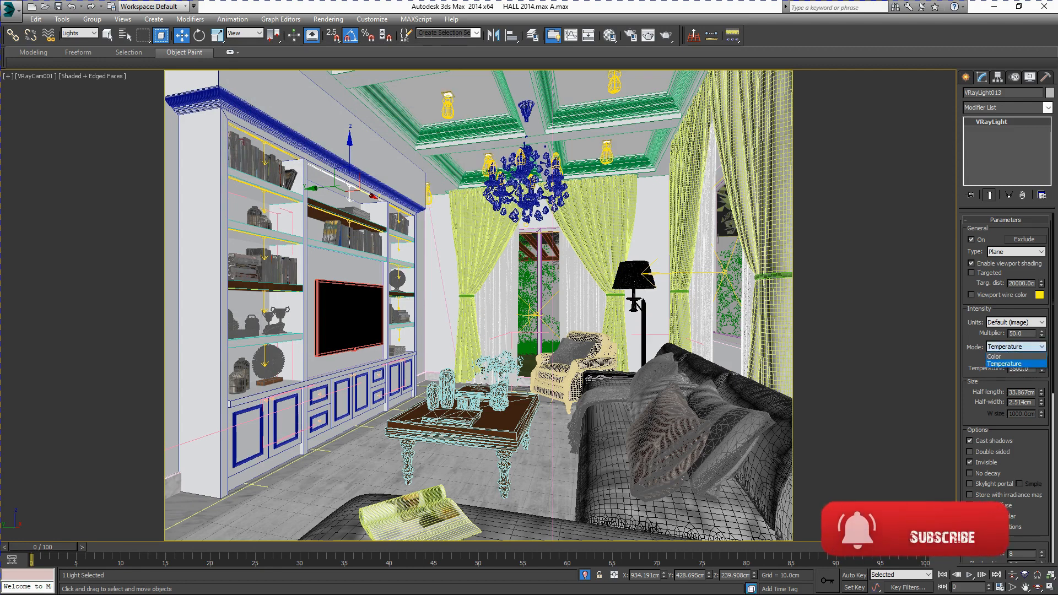
{"action": "left_click", "coordinate": [1008, 356]}
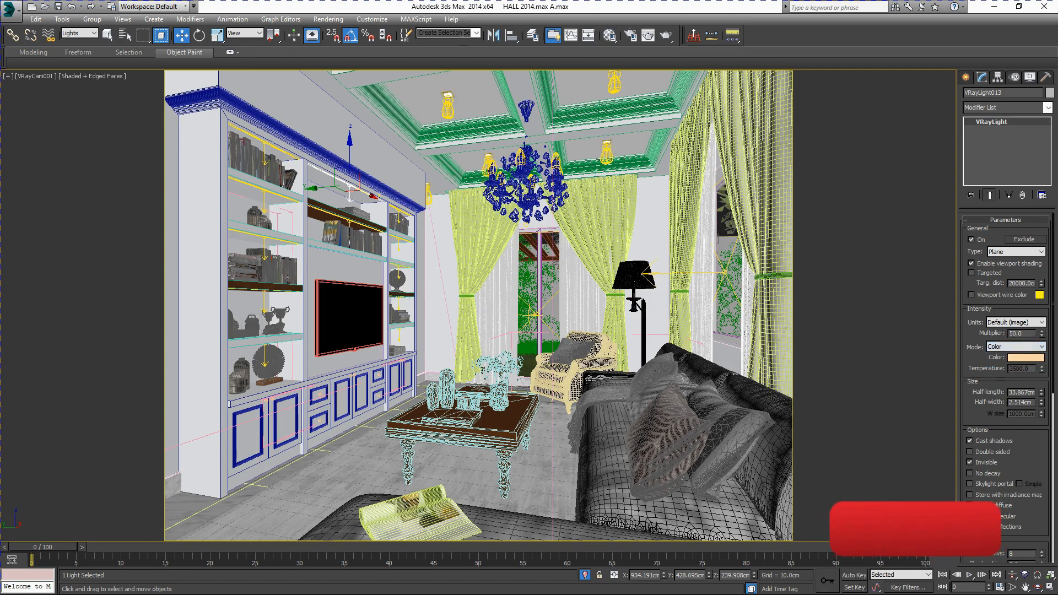
{"action": "left_click", "coordinate": [1025, 357]}
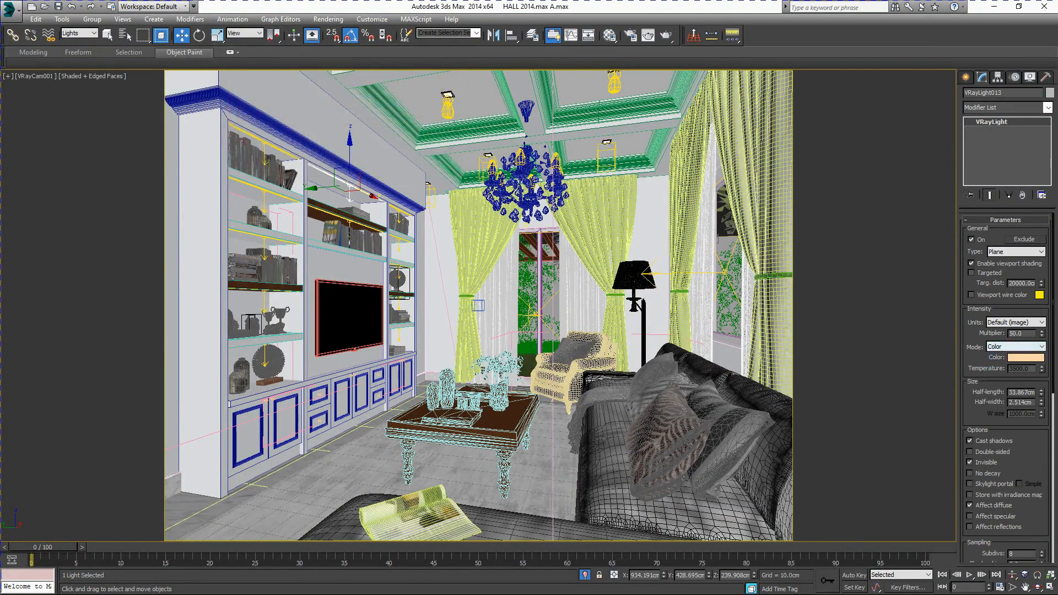
Examine the multiplier of the middle shelf light and of the light above the bookshelf beside it.
{"action": "double_click", "coordinate": [1015, 333]}
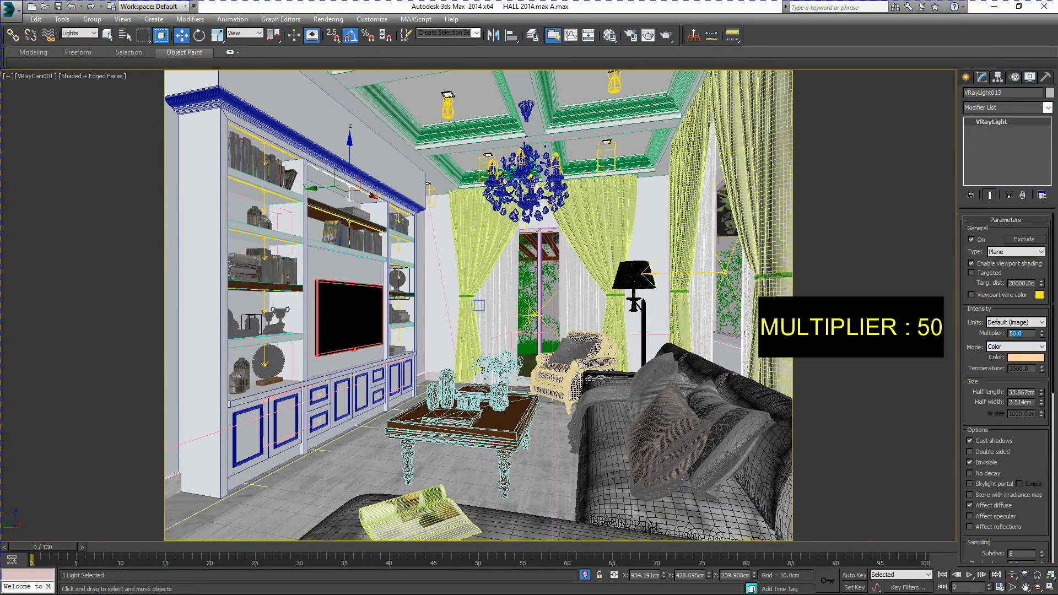
{"action": "left_click", "coordinate": [264, 158]}
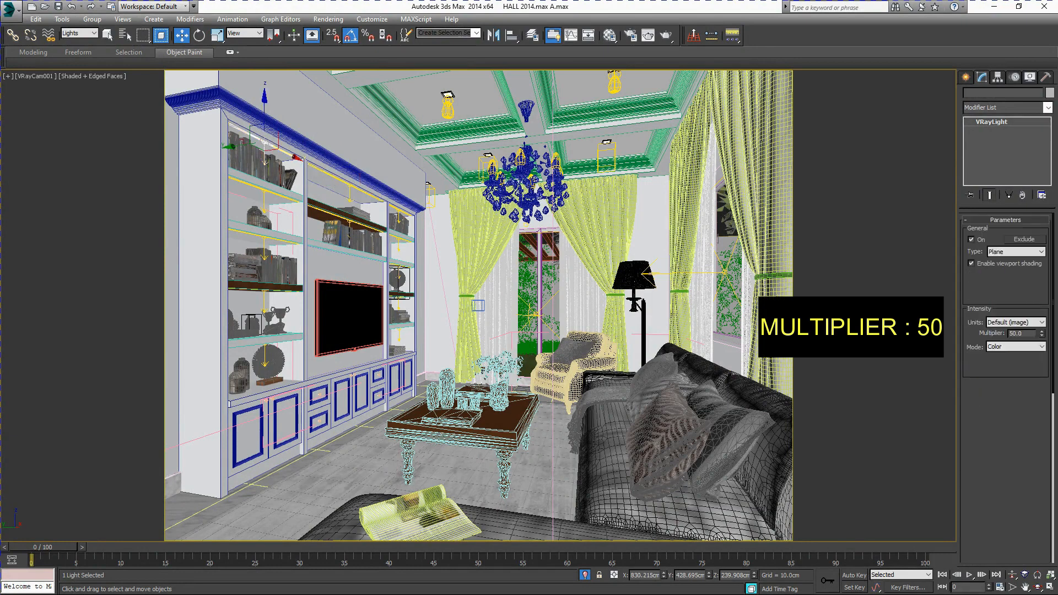
Examine the settings of the upper shelf light in the narrow bookshelf bay and of the IES spotlight beside the cabinet.
{"action": "left_click", "coordinate": [399, 216]}
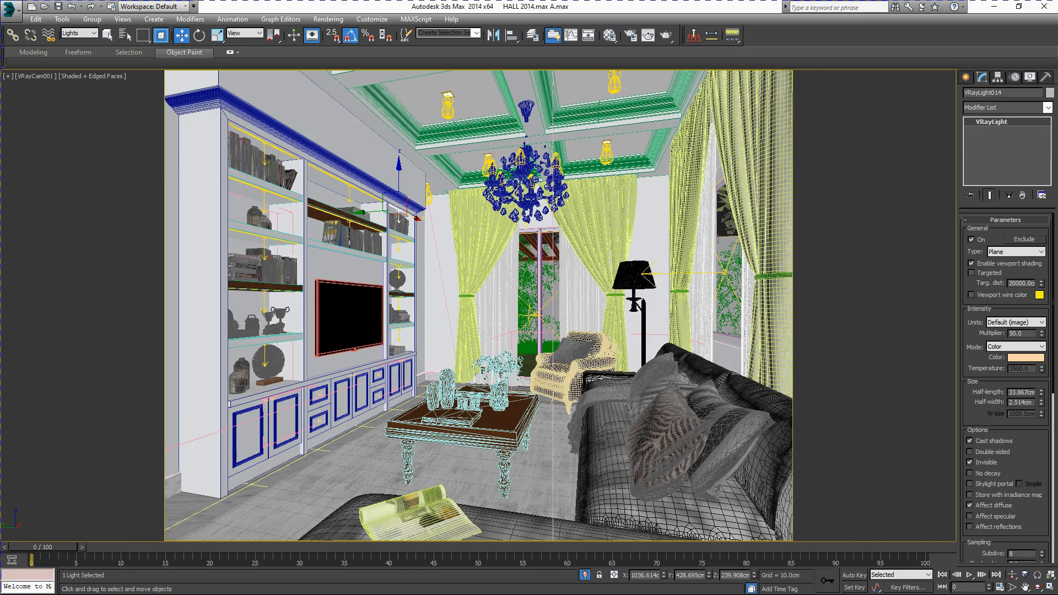
{"action": "left_click", "coordinate": [428, 190]}
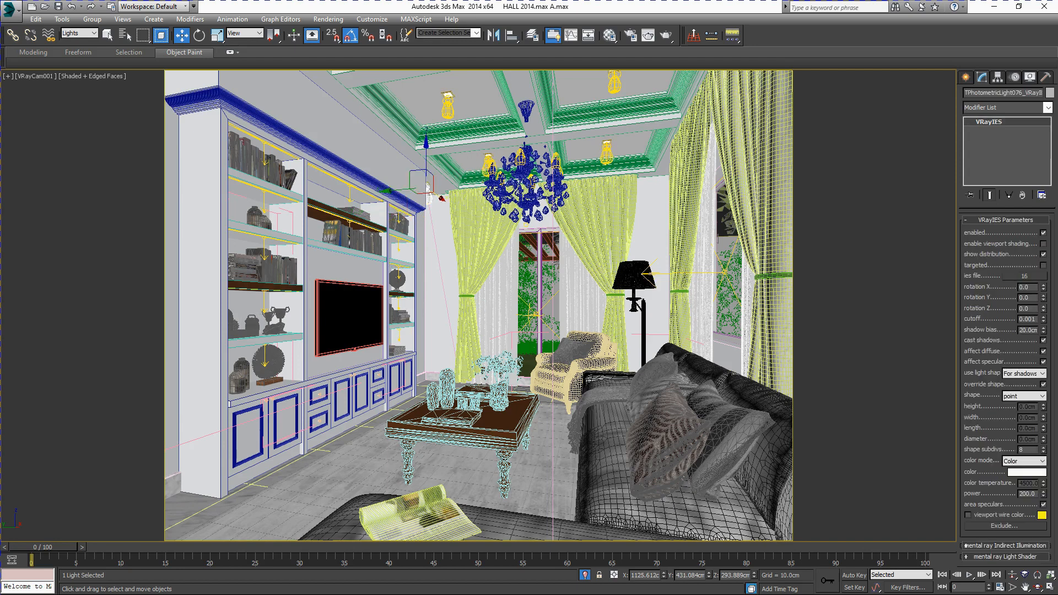
Set the chandelier mesh light's mode to Color, check its multiplier, and clear the selection.
{"action": "left_click", "coordinate": [520, 159]}
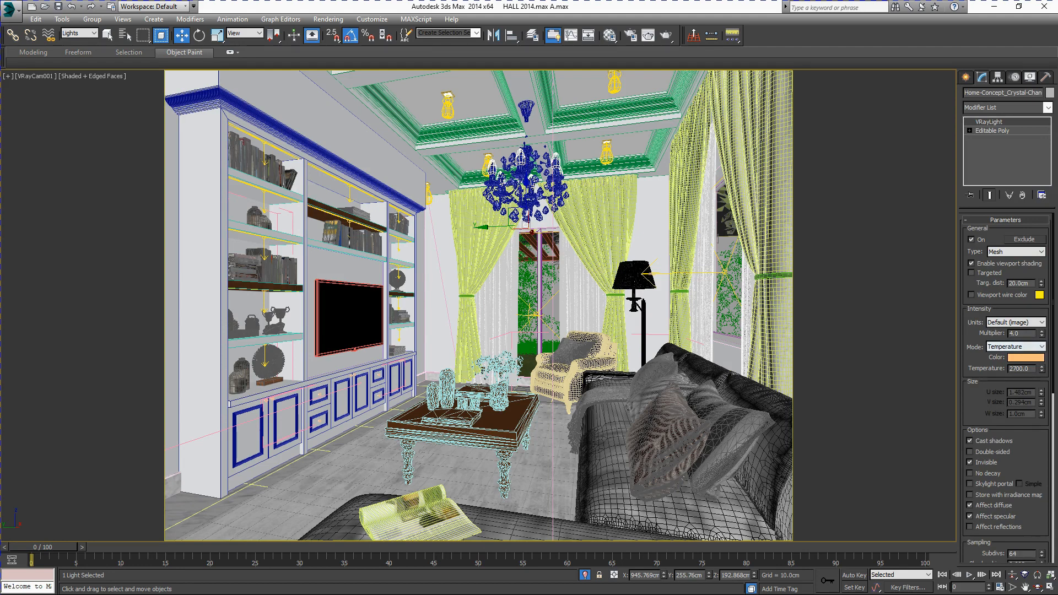
{"action": "left_click", "coordinate": [1015, 347]}
{"action": "left_click", "coordinate": [1003, 356]}
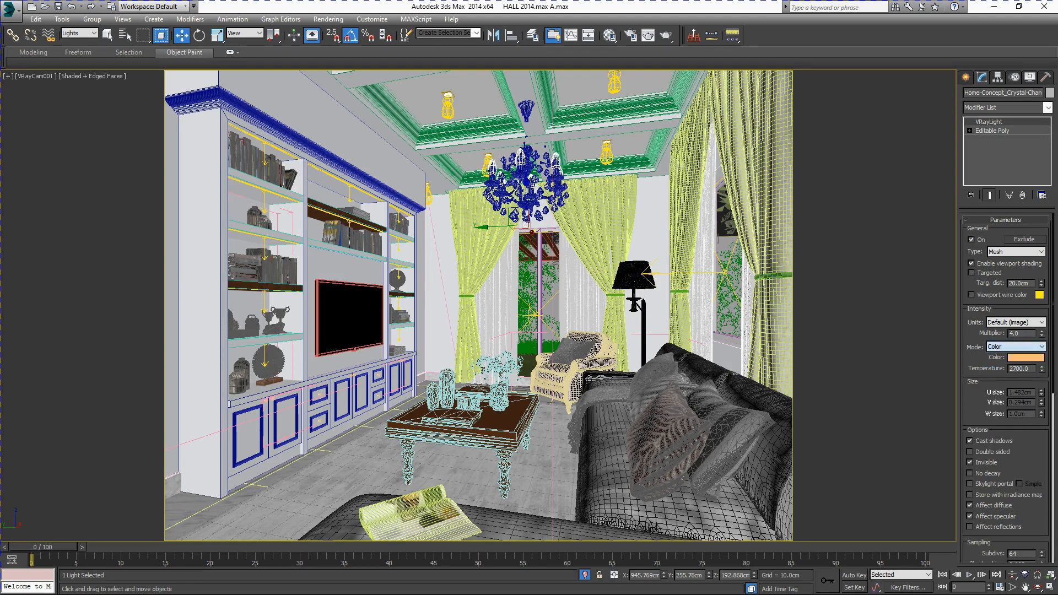
{"action": "double_click", "coordinate": [1014, 334]}
{"action": "key", "text": "ctrl+d"}
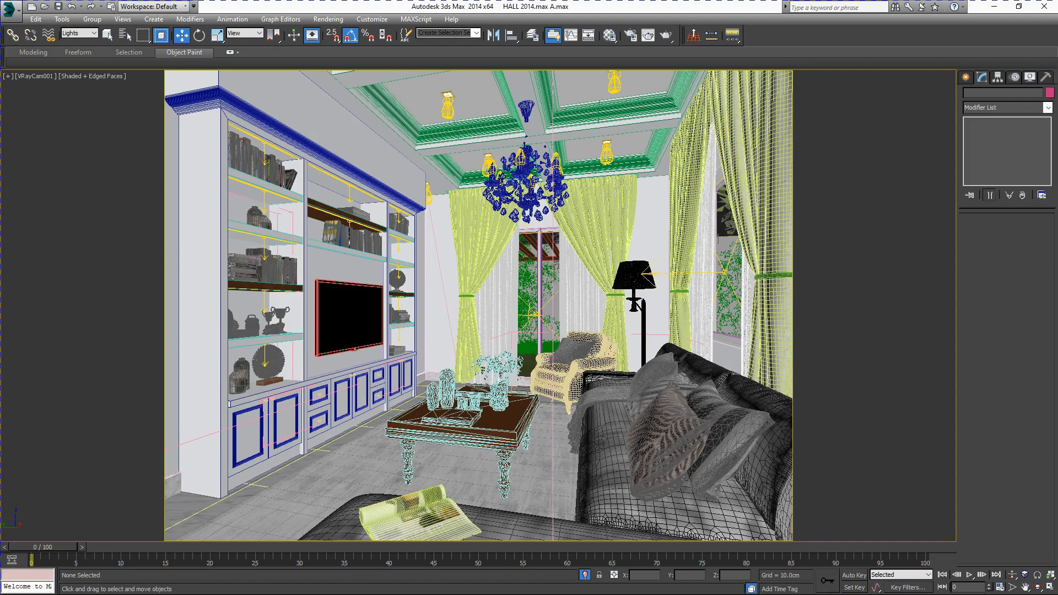
Show the house exterior in the orthographic view with edged faces and set the selection filter to All.
{"action": "key", "text": "alt+w"}
{"action": "key", "text": "alt+w"}
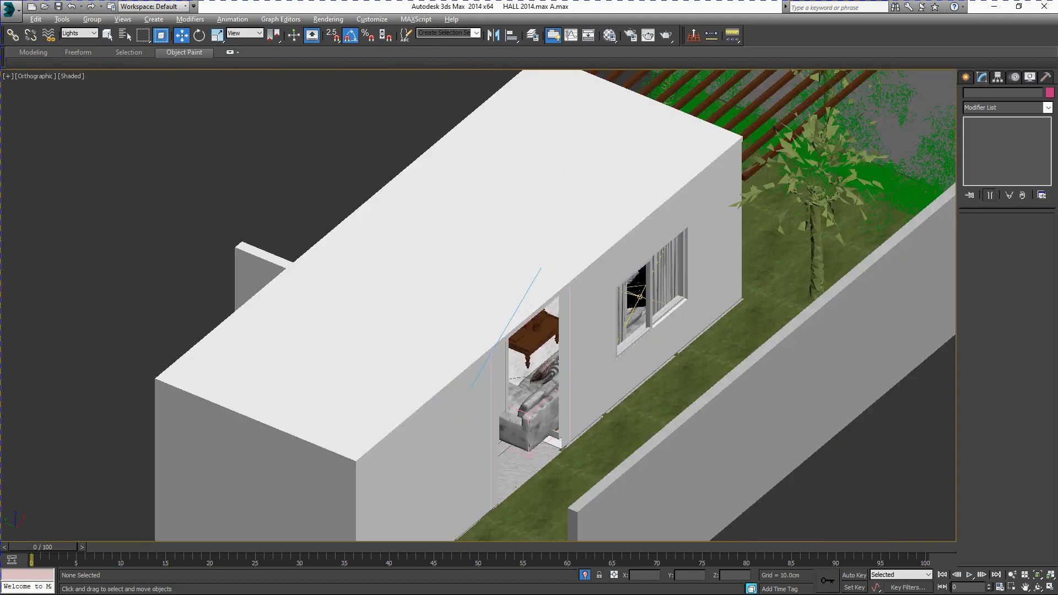
{"action": "scroll", "coordinate": [656, 364], "scroll_direction": "up", "scroll_amount": 5}
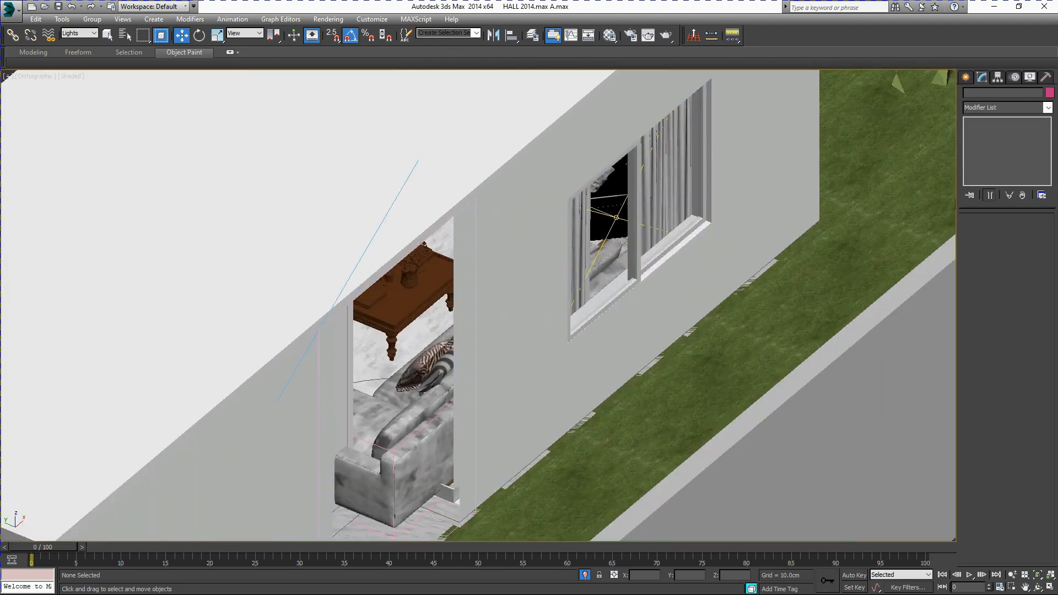
{"action": "key", "text": "F3"}
{"action": "key", "text": "F4"}
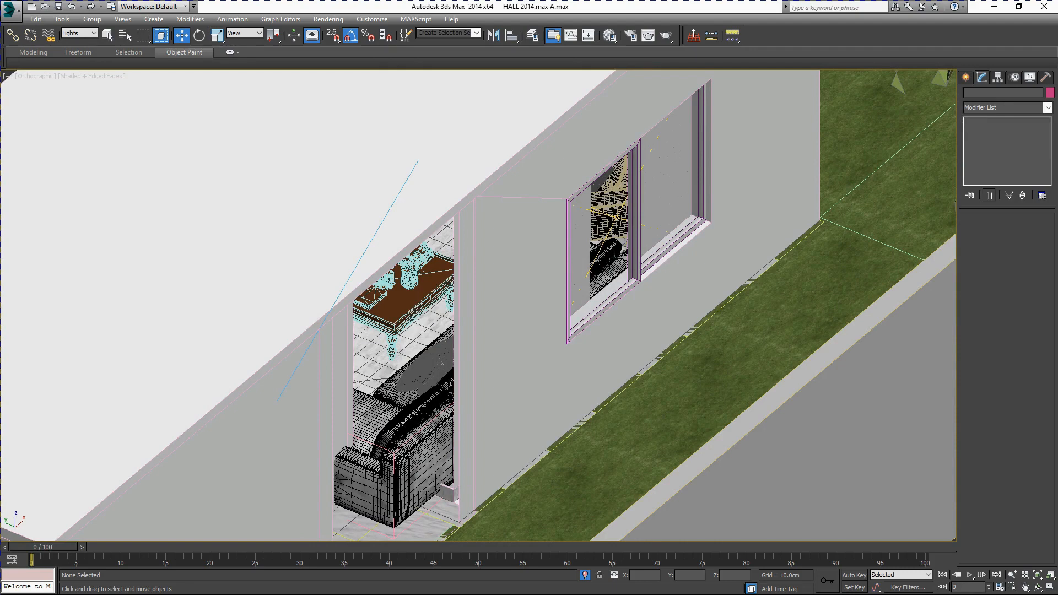
{"action": "right_click", "coordinate": [610, 263]}
{"action": "key", "text": "Escape"}
{"action": "left_click", "coordinate": [88, 33]}
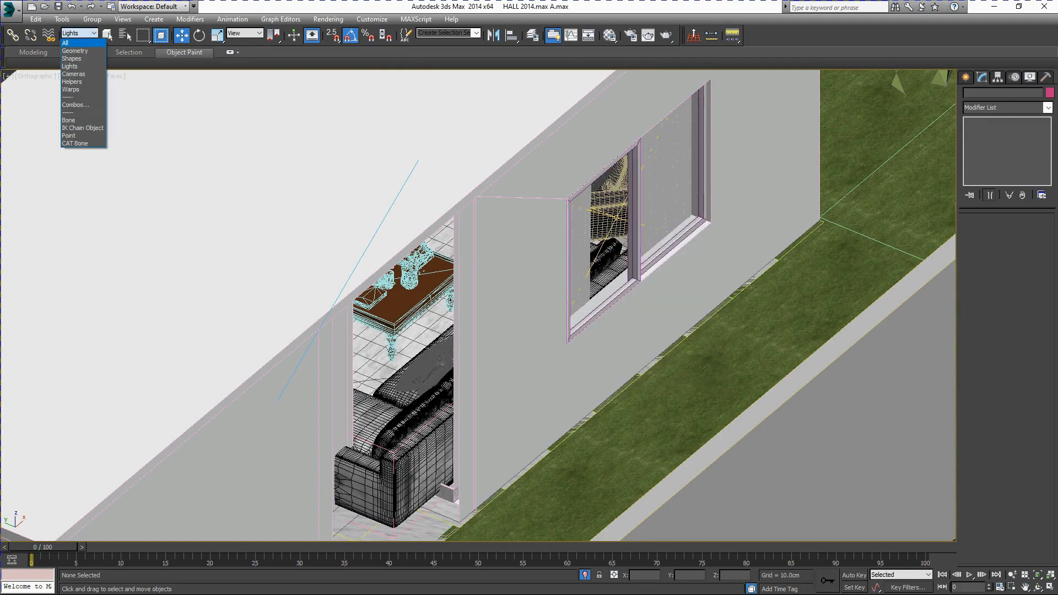
{"action": "left_click", "coordinate": [77, 43]}
{"action": "left_click", "coordinate": [394, 523]}
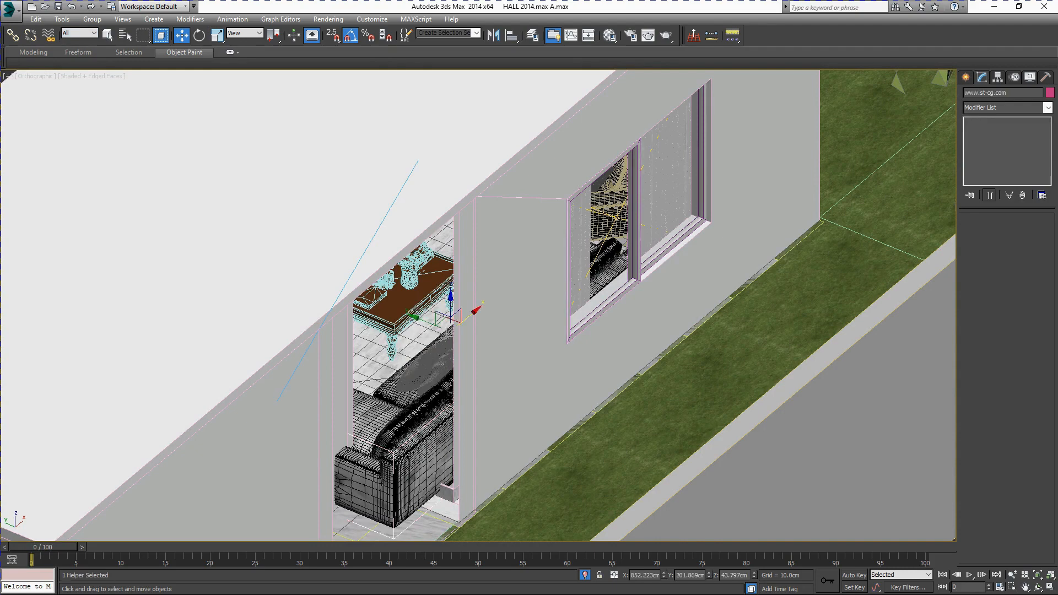
{"action": "left_click_drag", "start_coordinate": [451, 302], "coordinate": [450, 224]}
{"action": "key", "text": "ctrl+z"}
Inspect the window's glass pane, try moving the window frame out of its wall opening, and undo the move.
{"action": "left_click", "coordinate": [668, 205]}
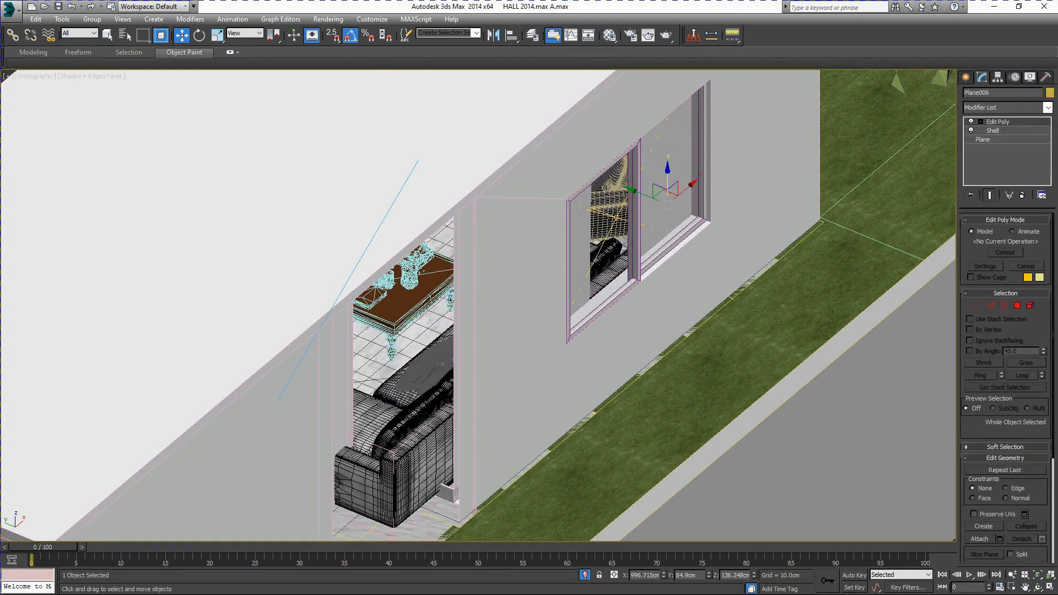
{"action": "key", "text": "F3"}
{"action": "left_click", "coordinate": [634, 278]}
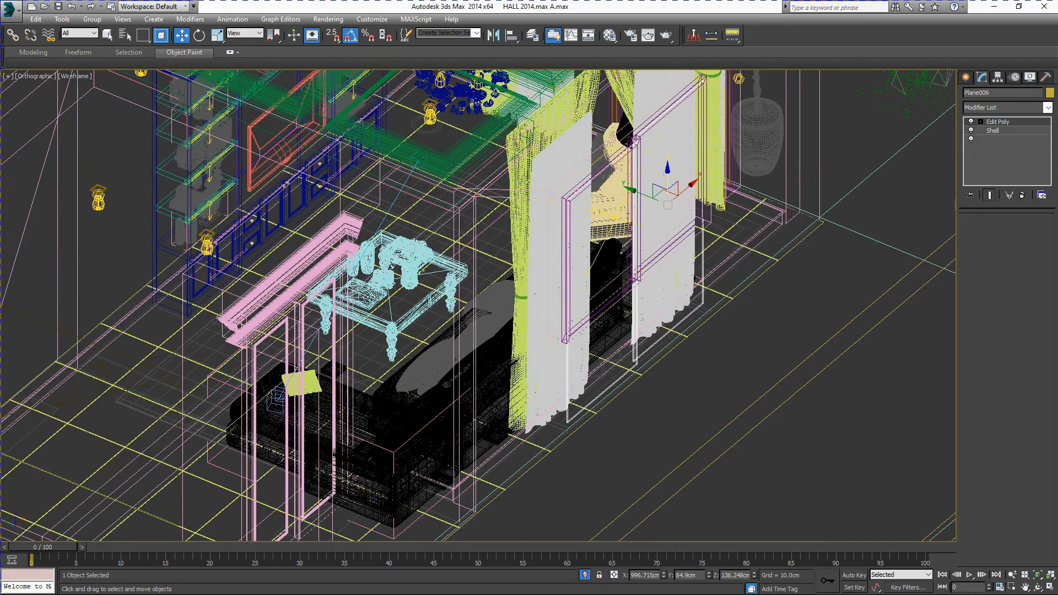
{"action": "key", "text": "F3"}
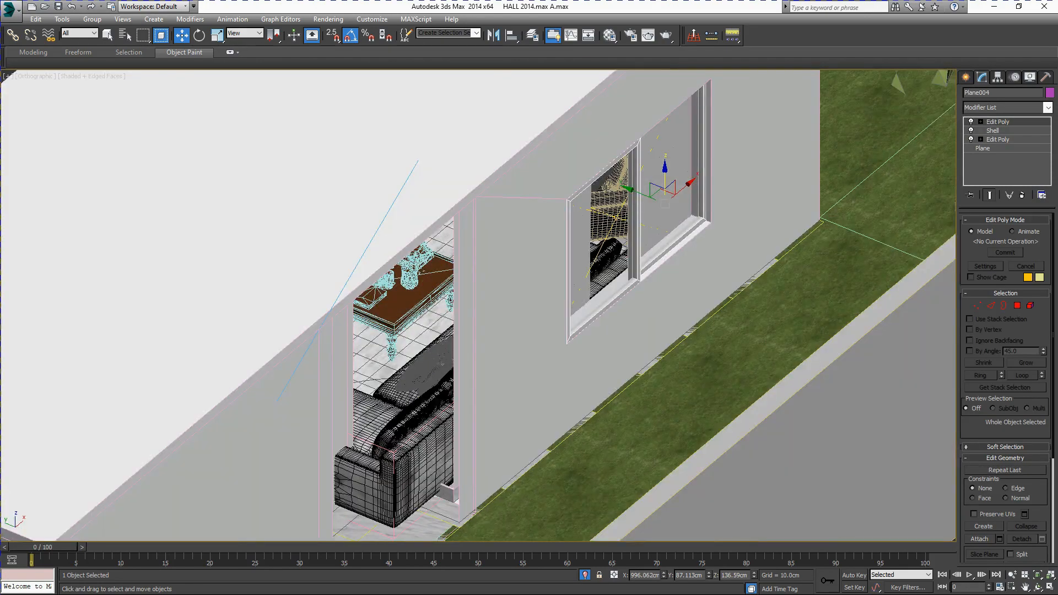
{"action": "left_click_drag", "start_coordinate": [644, 193], "coordinate": [770, 246]}
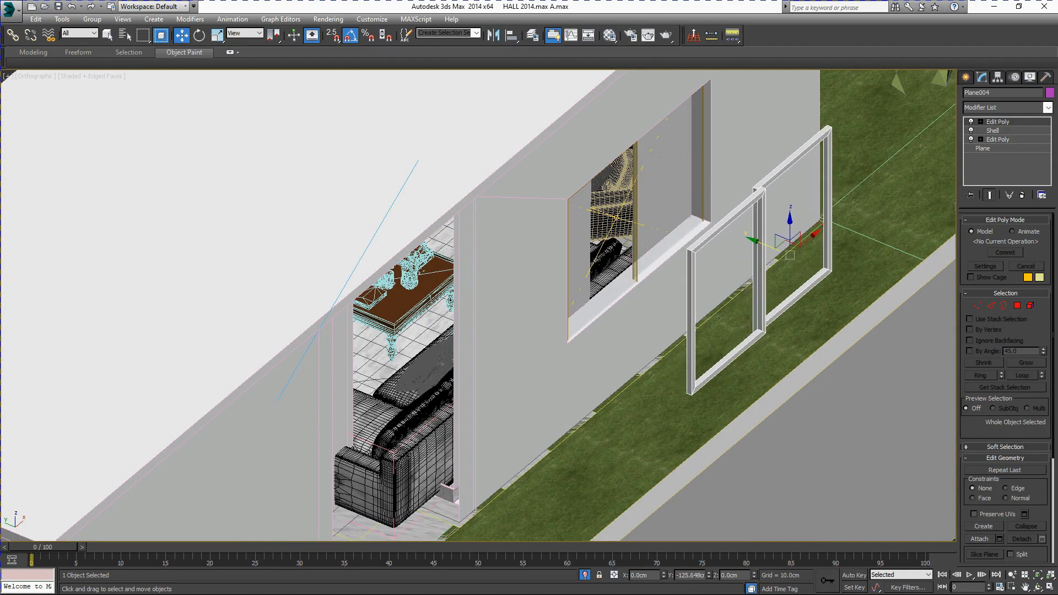
{"action": "key", "text": "ctrl+z"}
{"action": "key", "text": "ctrl+z"}
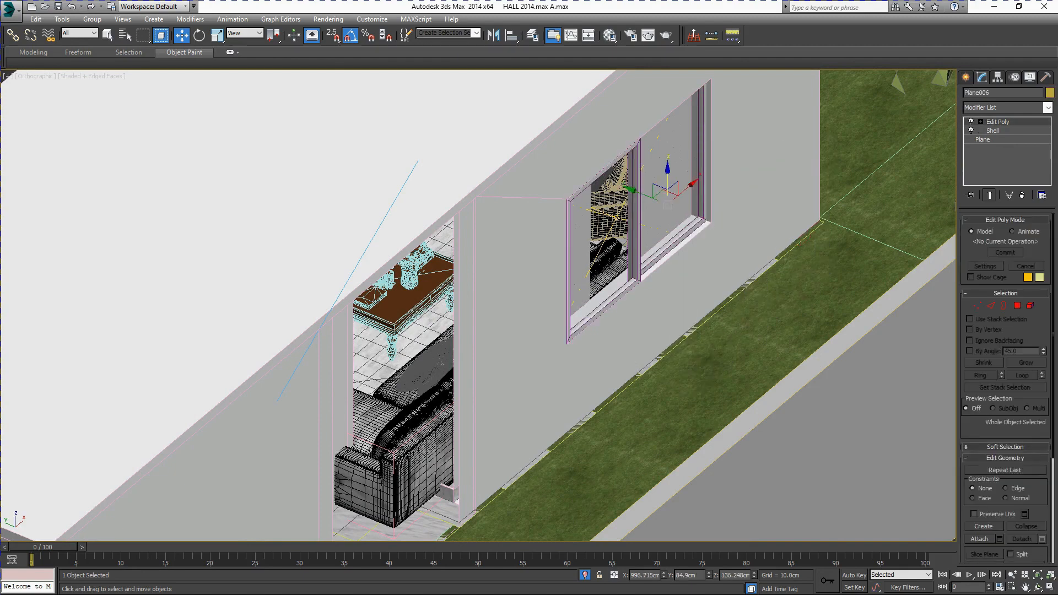
{"action": "key", "text": "ctrl+z"}
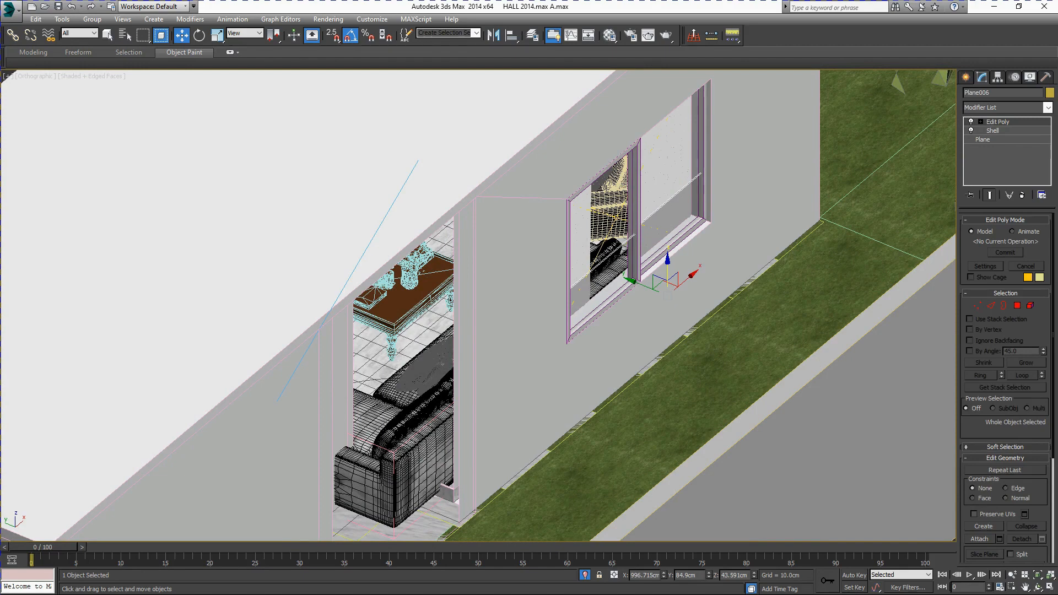
{"action": "key", "text": "ctrl+y"}
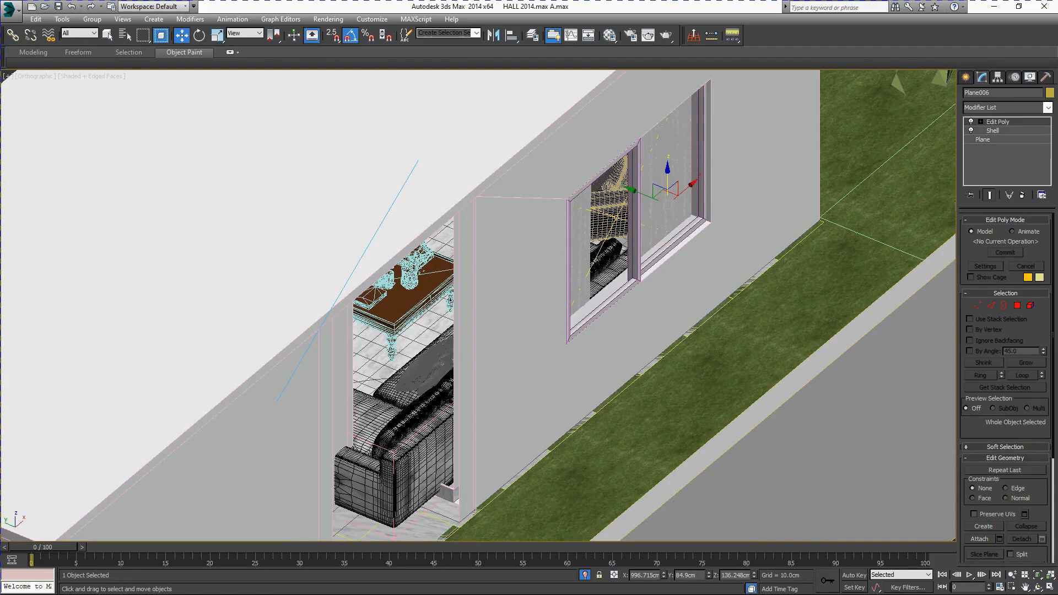
Return to the camera view, sample the window glass material into the vray 23 - Default material slot, and enable its patterned sample background.
{"action": "key", "text": "alt+w"}
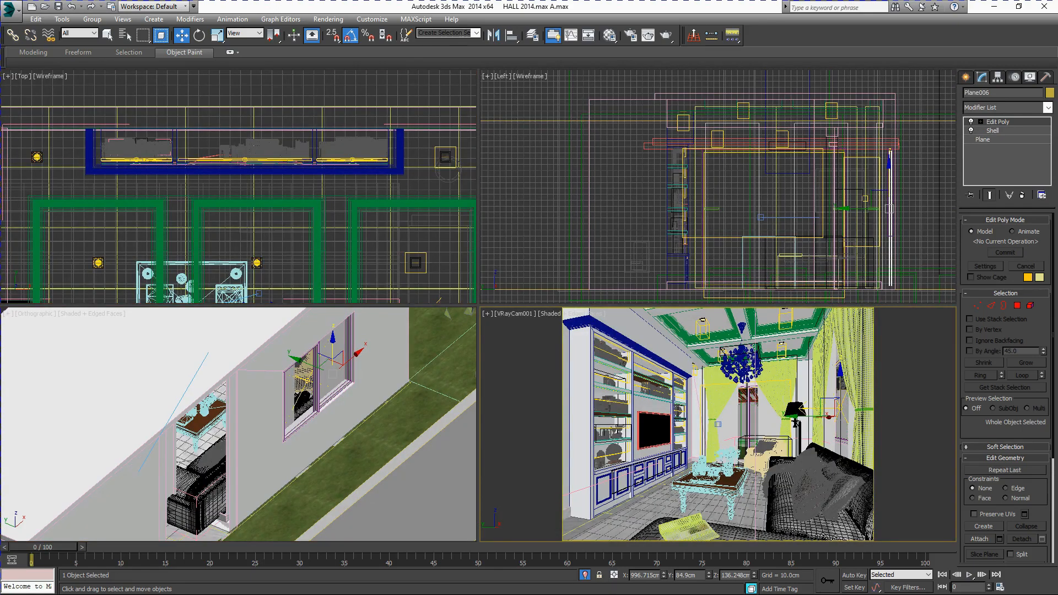
{"action": "key", "text": "alt+w"}
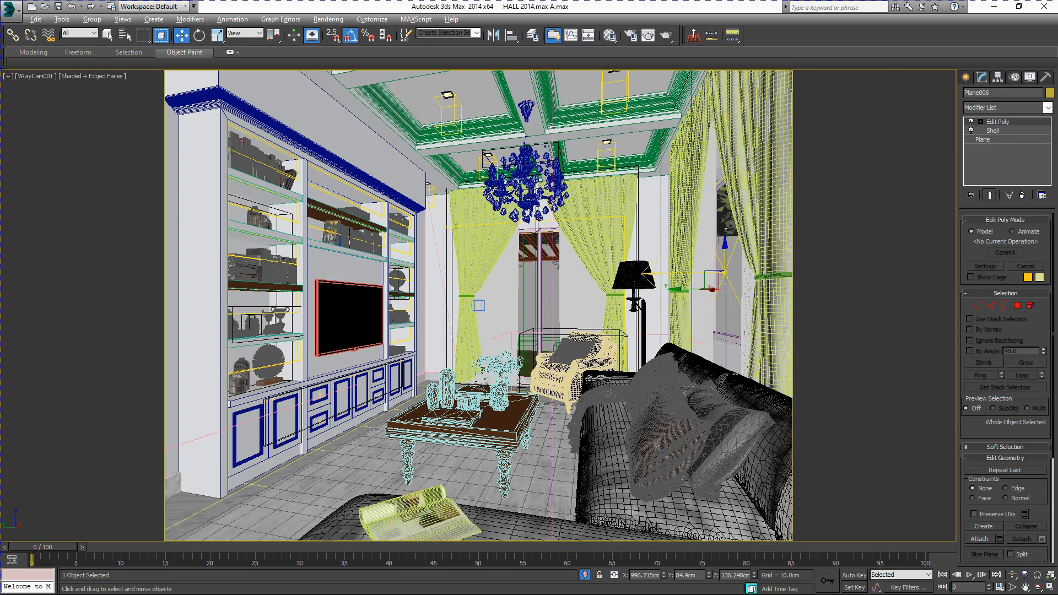
{"action": "key", "text": "m"}
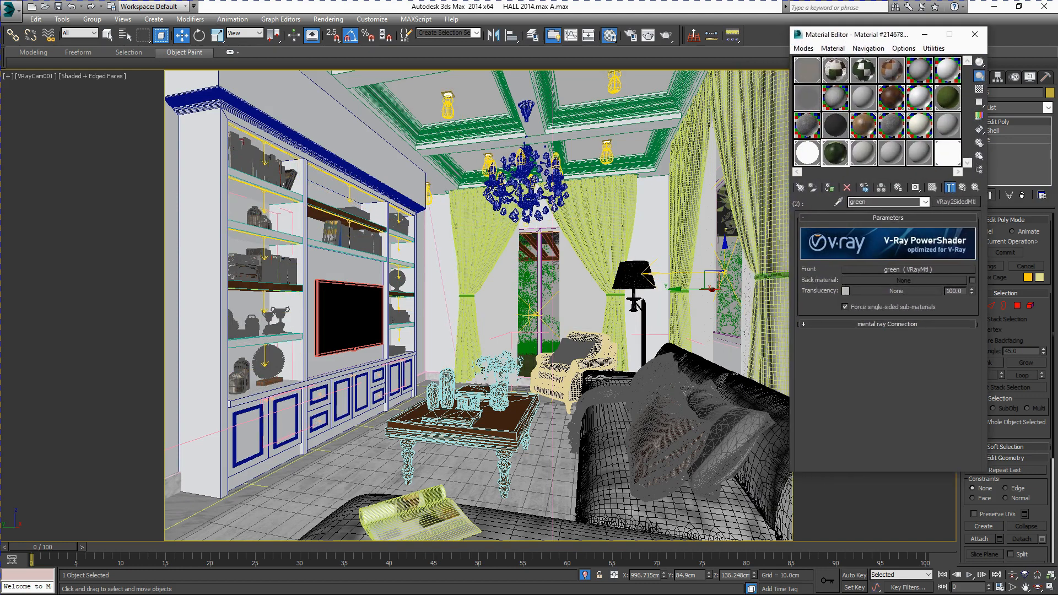
{"action": "left_click", "coordinate": [918, 153]}
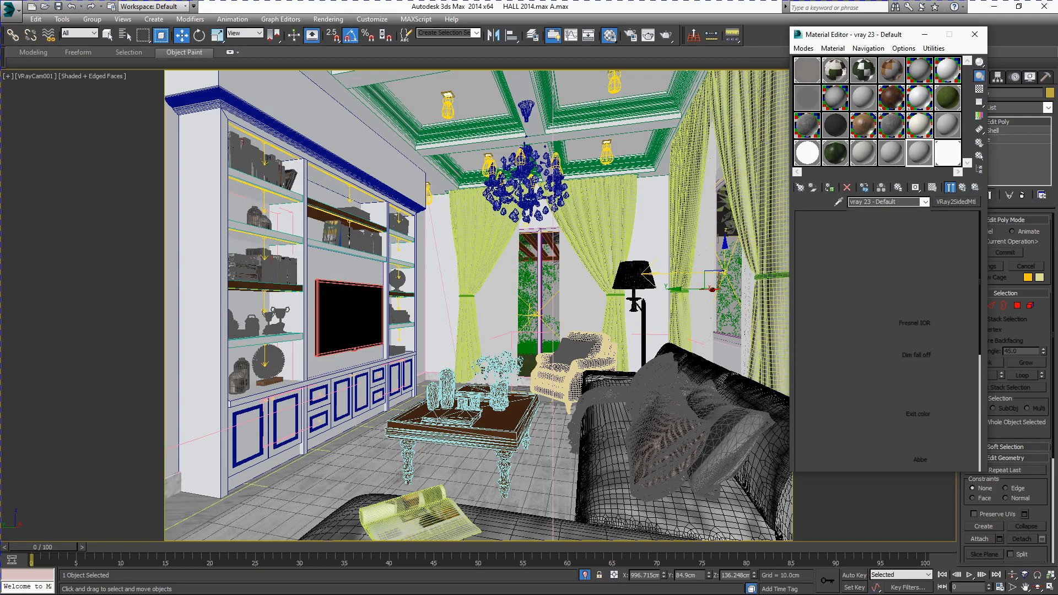
{"action": "left_click", "coordinate": [838, 202]}
{"action": "left_click", "coordinate": [538, 276]}
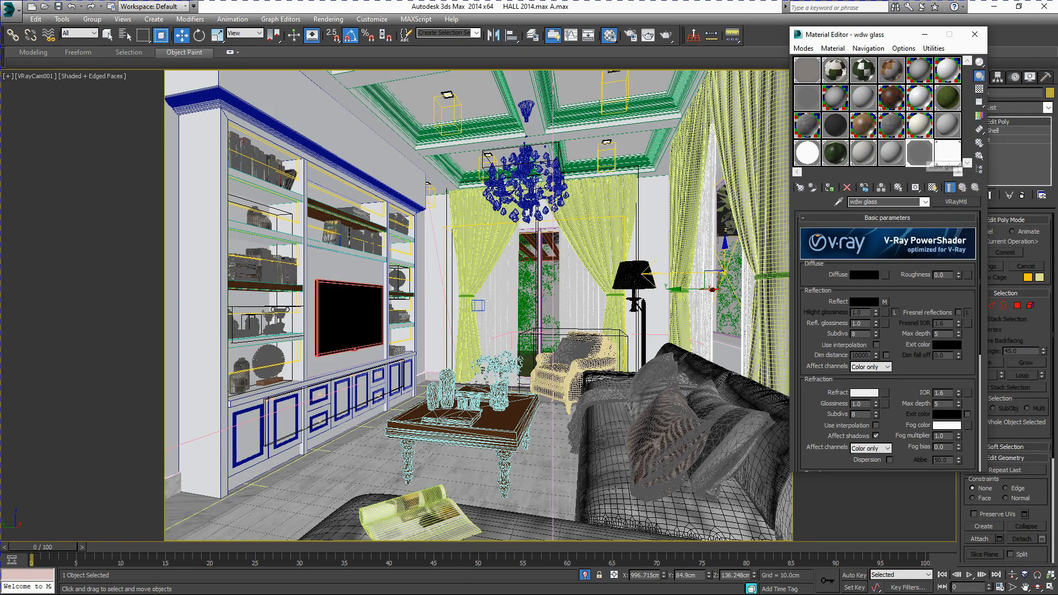
{"action": "left_click", "coordinate": [979, 89]}
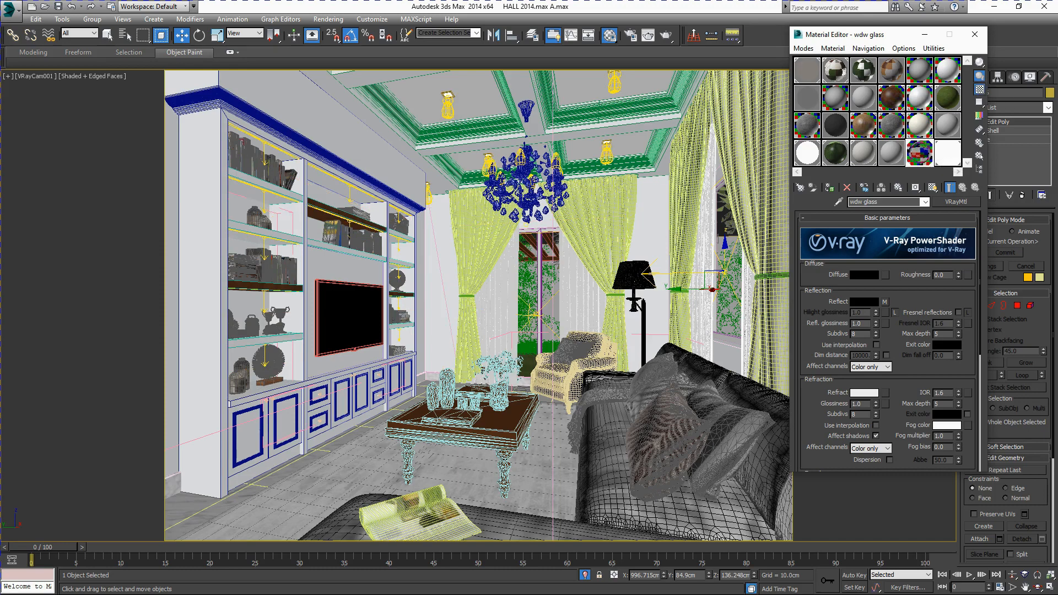
Examine the wdw glass material's reflection and refraction settings and its Falloff reflection map, and close the Material Editor.
{"action": "scroll", "coordinate": [887, 342], "scroll_direction": "down", "scroll_amount": 2}
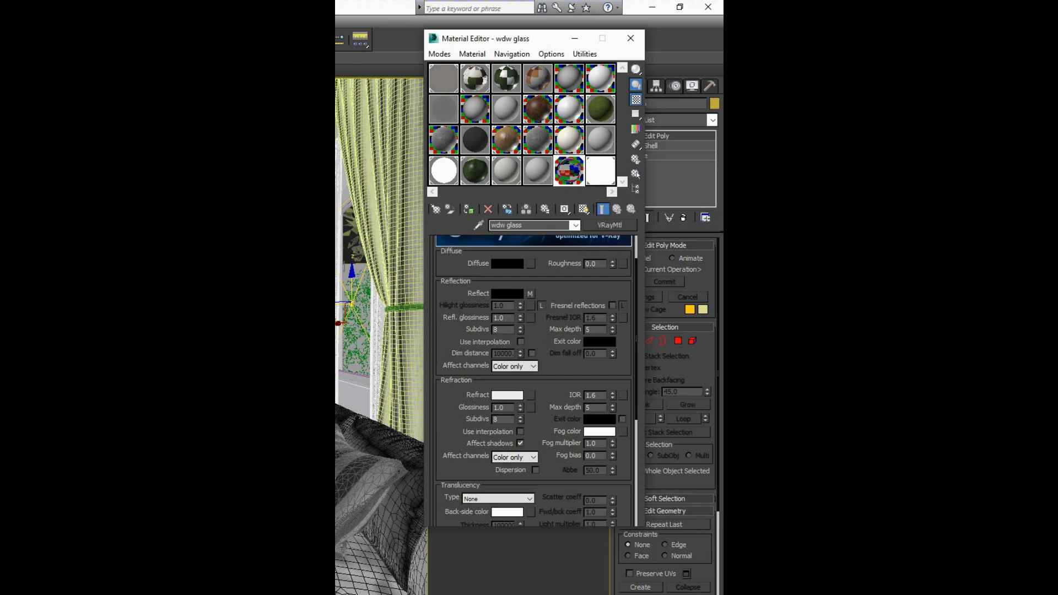
{"action": "left_click", "coordinate": [530, 293]}
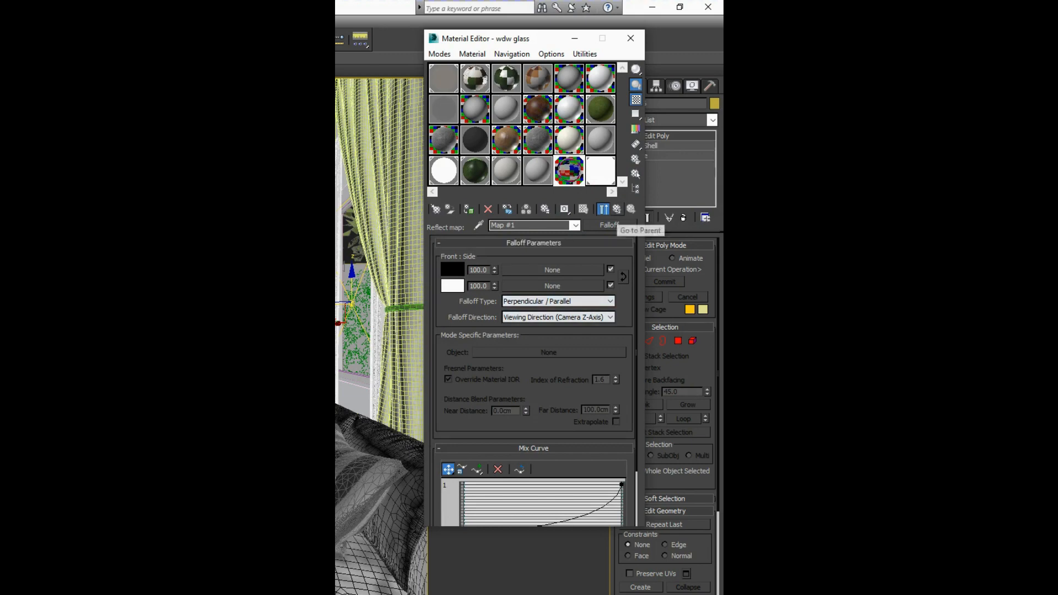
{"action": "left_click", "coordinate": [616, 209]}
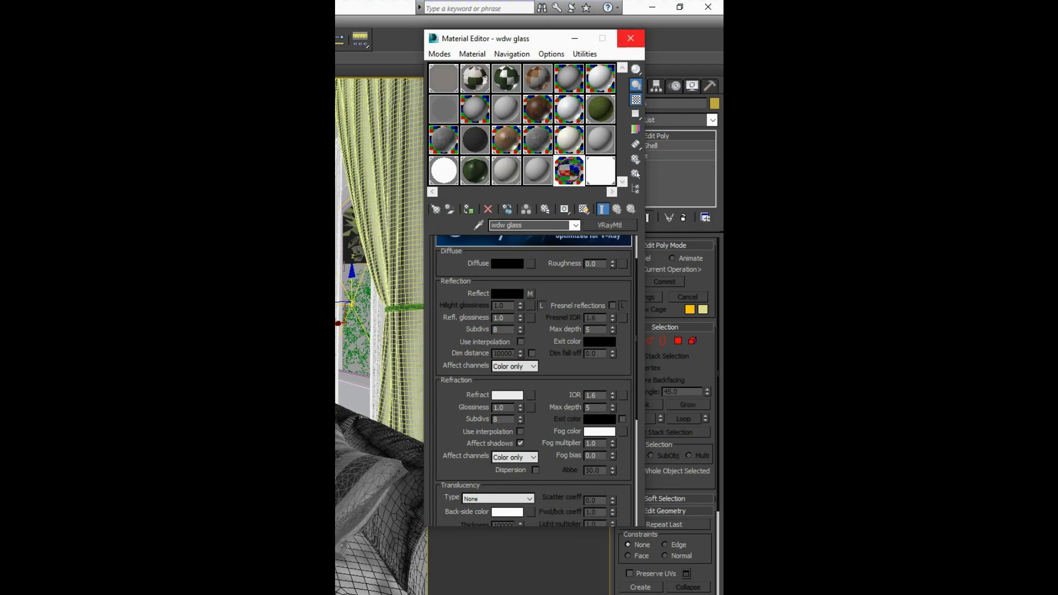
{"action": "left_click", "coordinate": [630, 38]}
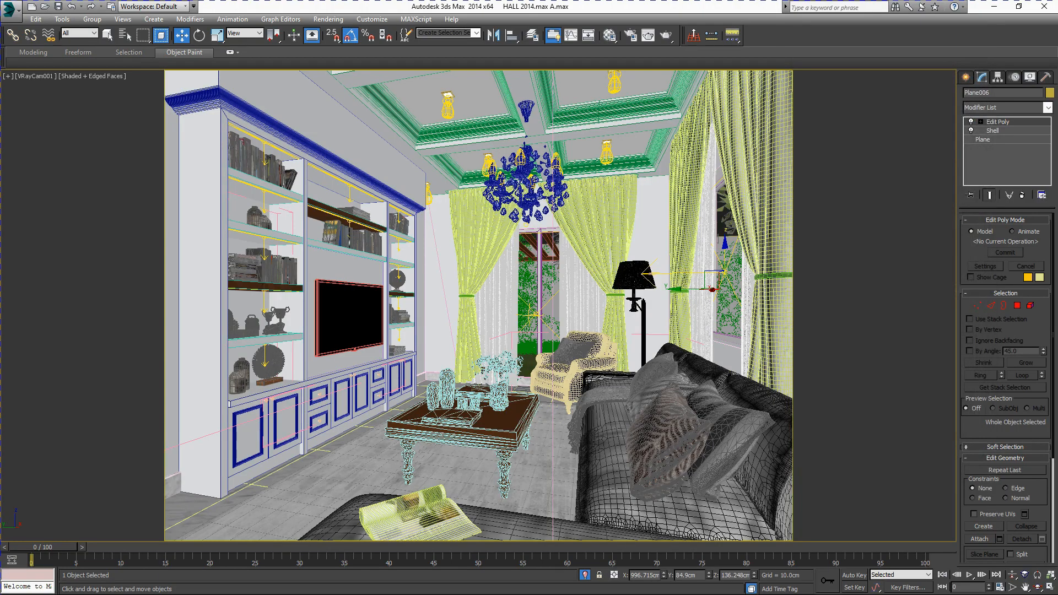
Examine the house exterior, garden and boundary wall in the orthographic view, clear the selection, and return to the camera view.
{"action": "key", "text": "alt+w"}
{"action": "key", "text": "alt+w"}
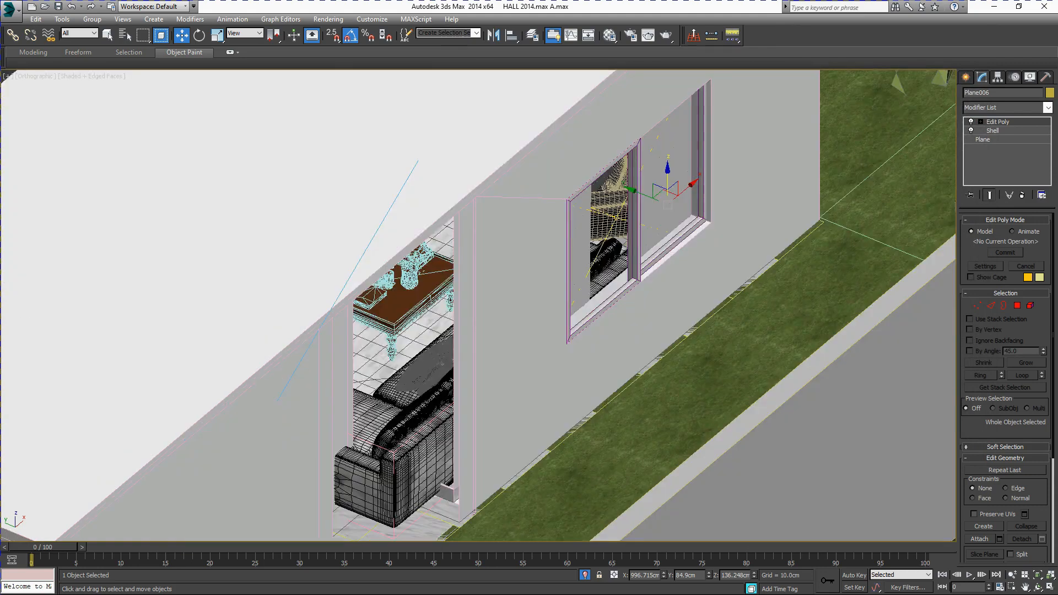
{"action": "scroll", "coordinate": [458, 189], "scroll_direction": "down", "scroll_amount": 6}
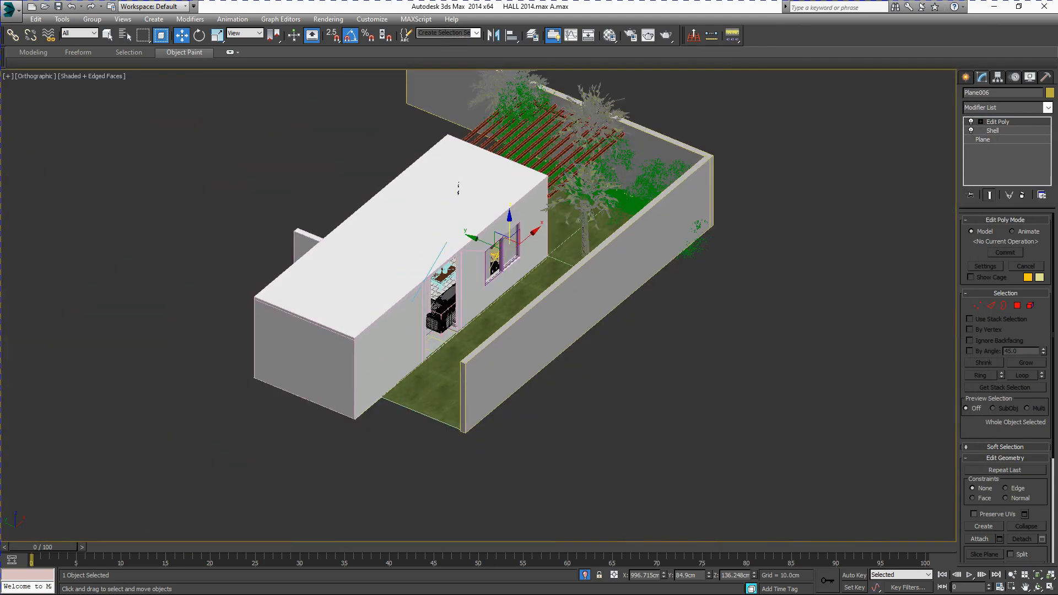
{"action": "scroll", "coordinate": [458, 189], "scroll_direction": "down", "scroll_amount": 4}
{"action": "scroll", "coordinate": [459, 199], "scroll_direction": "up", "scroll_amount": 4}
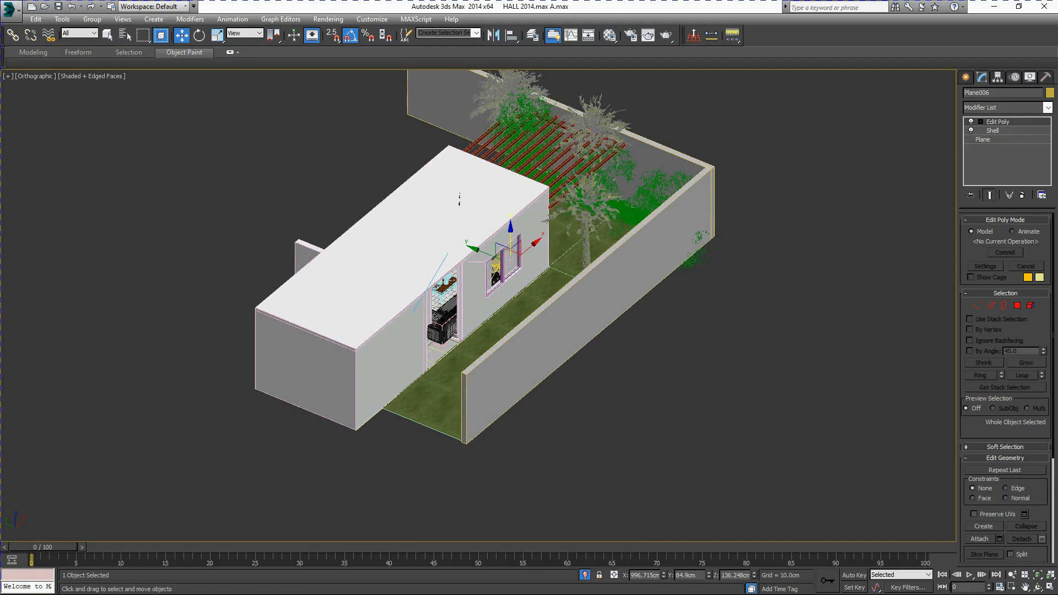
{"action": "key", "text": "ctrl+d"}
{"action": "scroll", "coordinate": [385, 183], "scroll_direction": "up", "scroll_amount": 3}
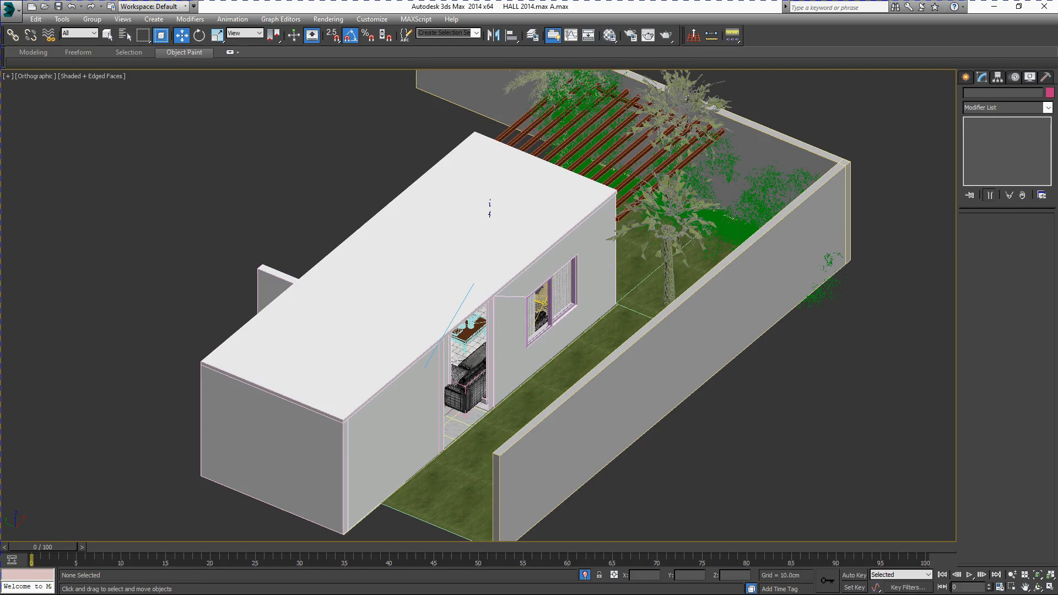
{"action": "key", "text": "alt+w"}
{"action": "right_click", "coordinate": [716, 423]}
{"action": "key", "text": "alt+w"}
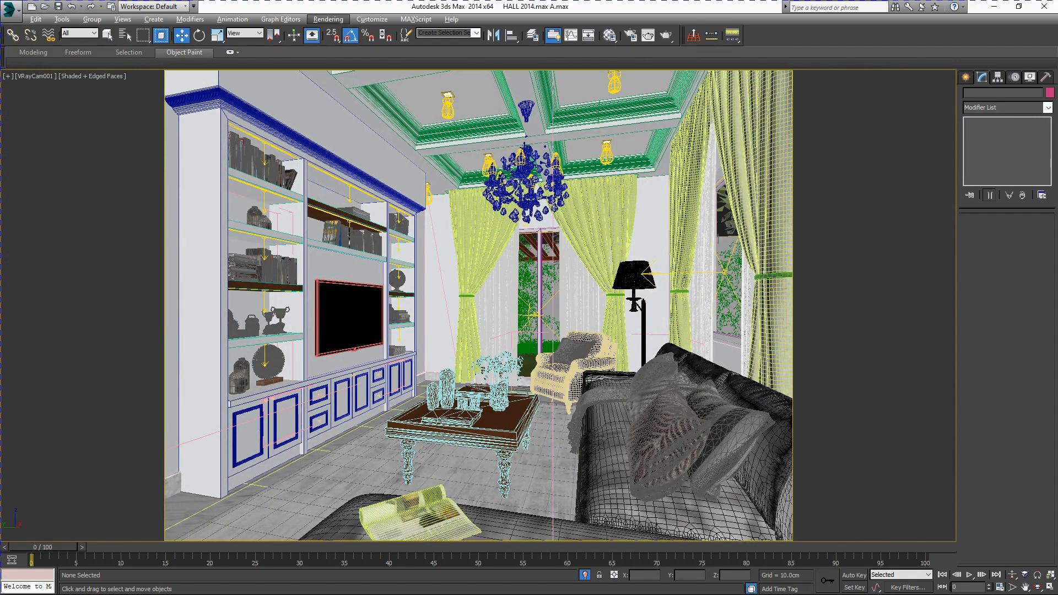
Open the VRaySky map in the Material Editor to examine its sun and sky parameters.
{"action": "left_click", "coordinate": [328, 20]}
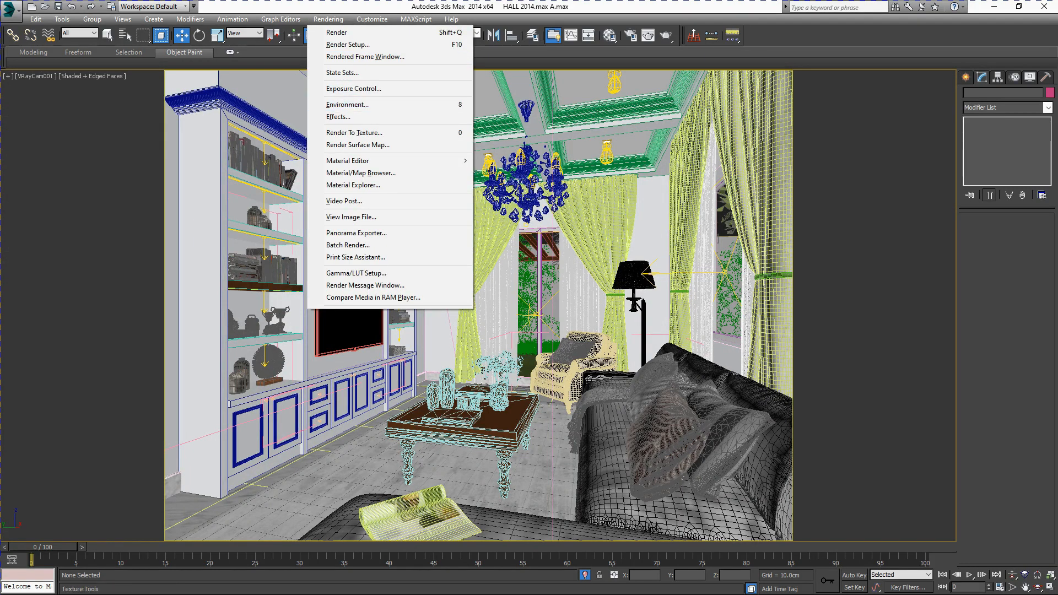
{"action": "left_click", "coordinate": [628, 164]}
{"action": "left_click", "coordinate": [609, 35]}
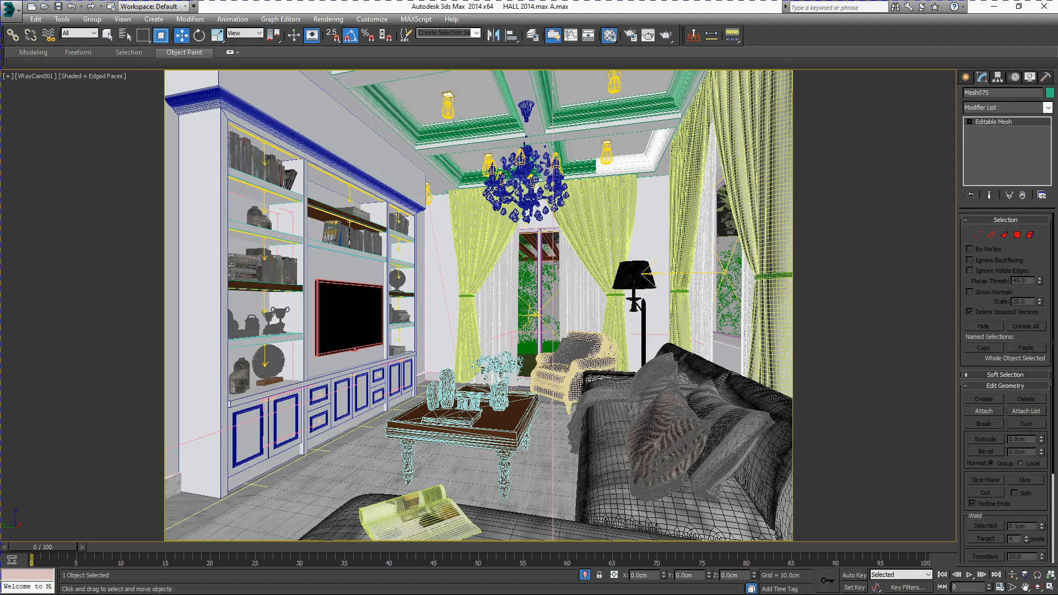
{"action": "left_click_drag", "start_coordinate": [860, 34], "coordinate": [703, 43]}
{"action": "left_click", "coordinate": [790, 161]}
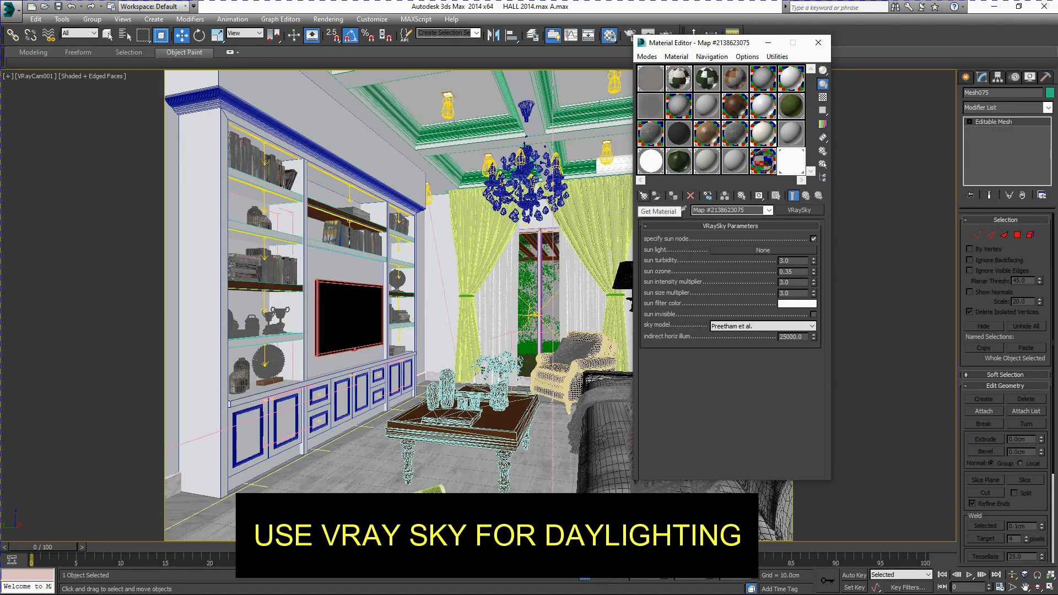
Load a new VRaySky map into the active sample slot and close the Material/Map Browser.
{"action": "left_click", "coordinate": [643, 196]}
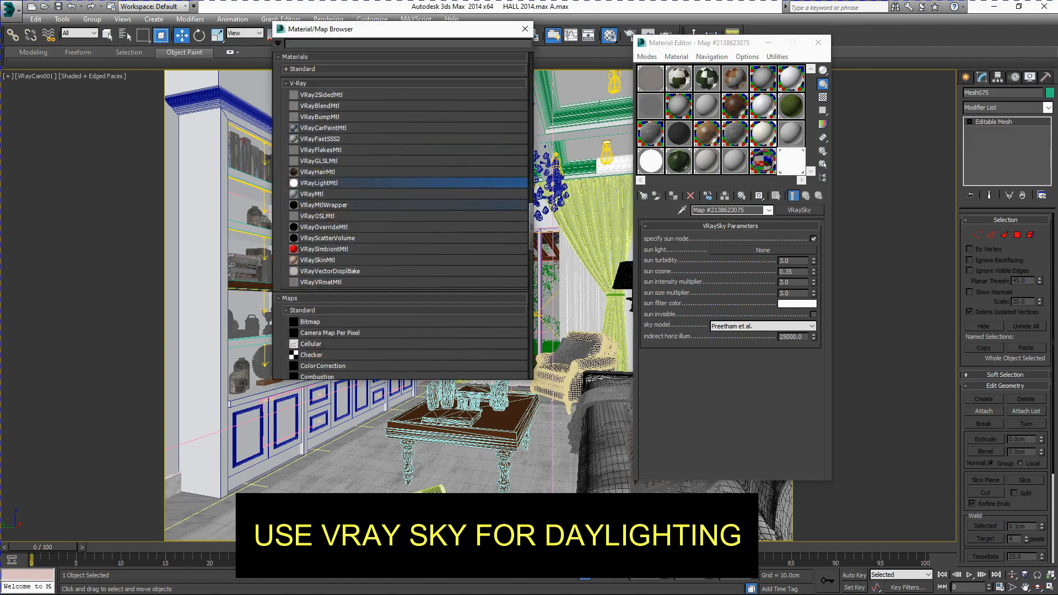
{"action": "left_click", "coordinate": [524, 29]}
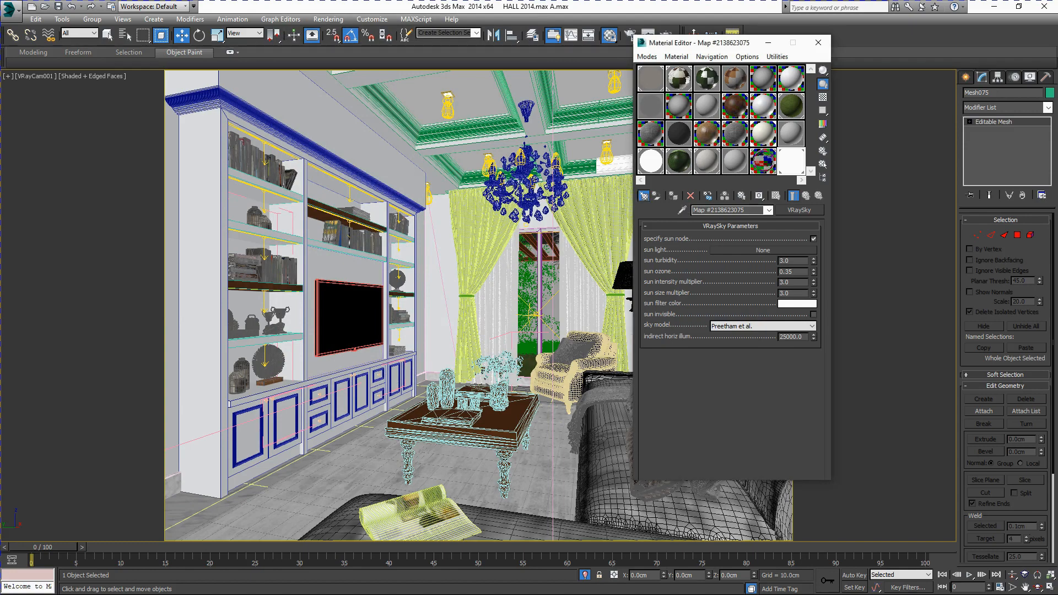
{"action": "left_click", "coordinate": [643, 195]}
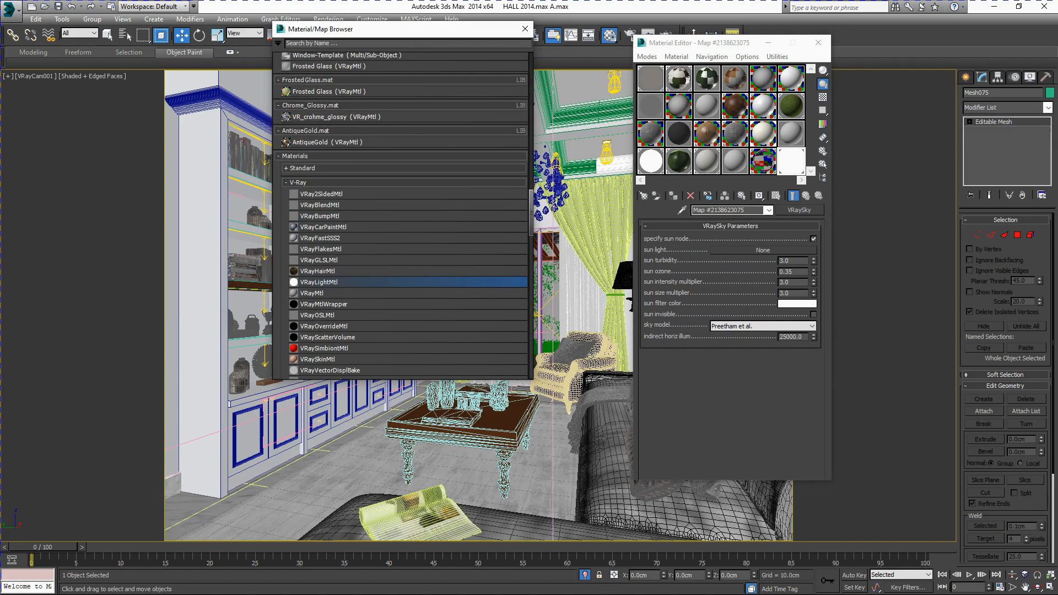
{"action": "scroll", "coordinate": [407, 248], "scroll_direction": "down", "scroll_amount": 2}
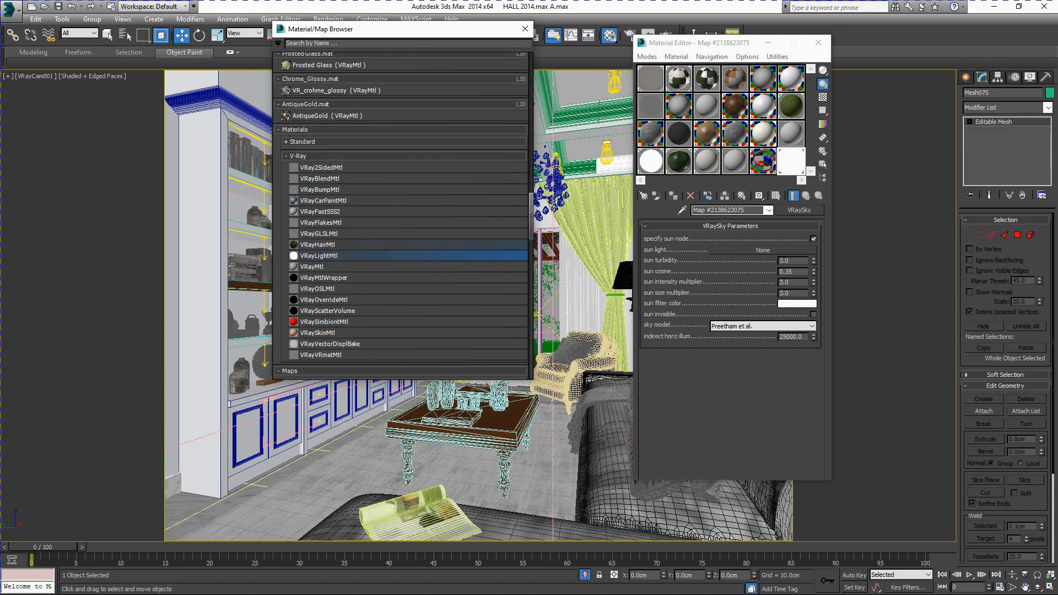
{"action": "scroll", "coordinate": [407, 276], "scroll_direction": "down", "scroll_amount": 10}
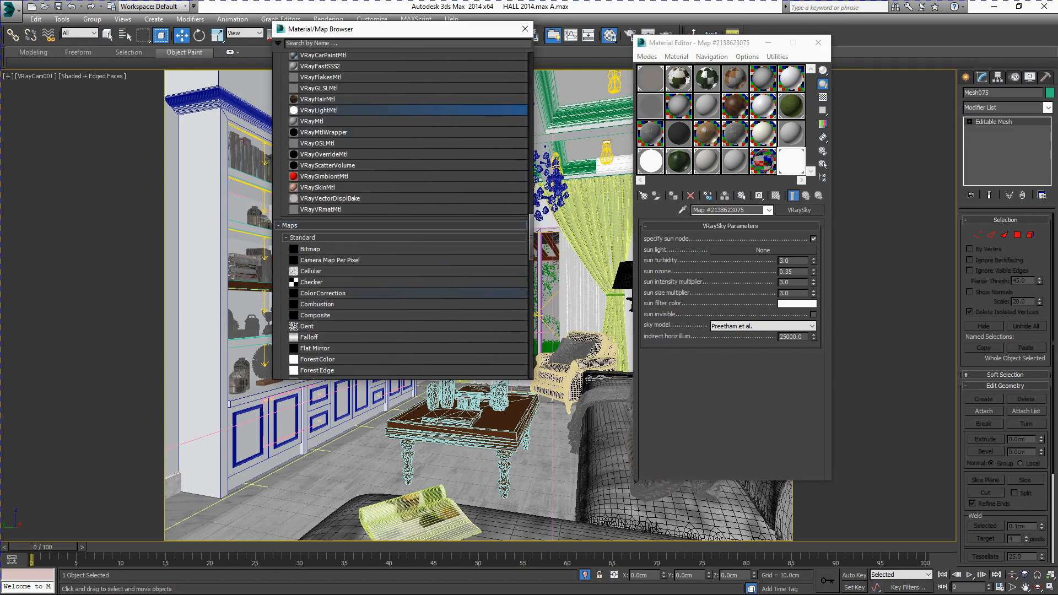
{"action": "scroll", "coordinate": [408, 295], "scroll_direction": "down", "scroll_amount": 15}
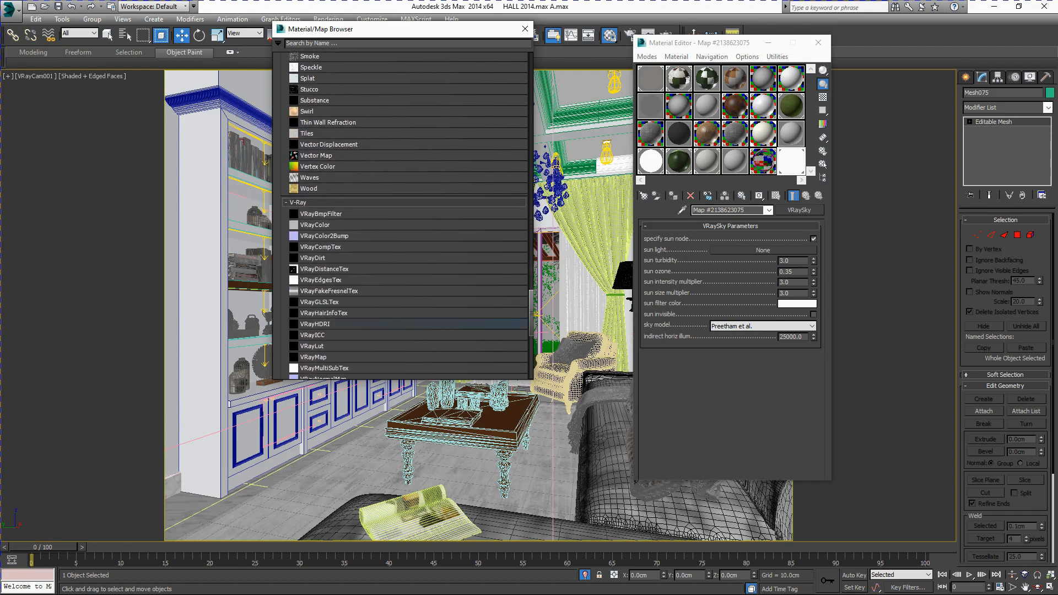
{"action": "scroll", "coordinate": [408, 330], "scroll_direction": "down", "scroll_amount": 3}
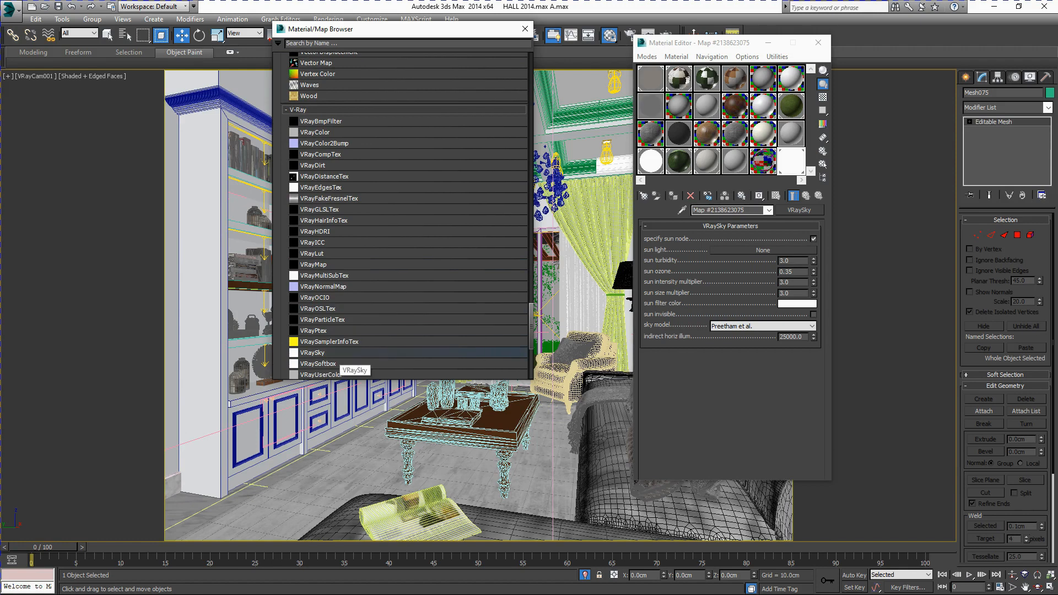
{"action": "double_click", "coordinate": [331, 353]}
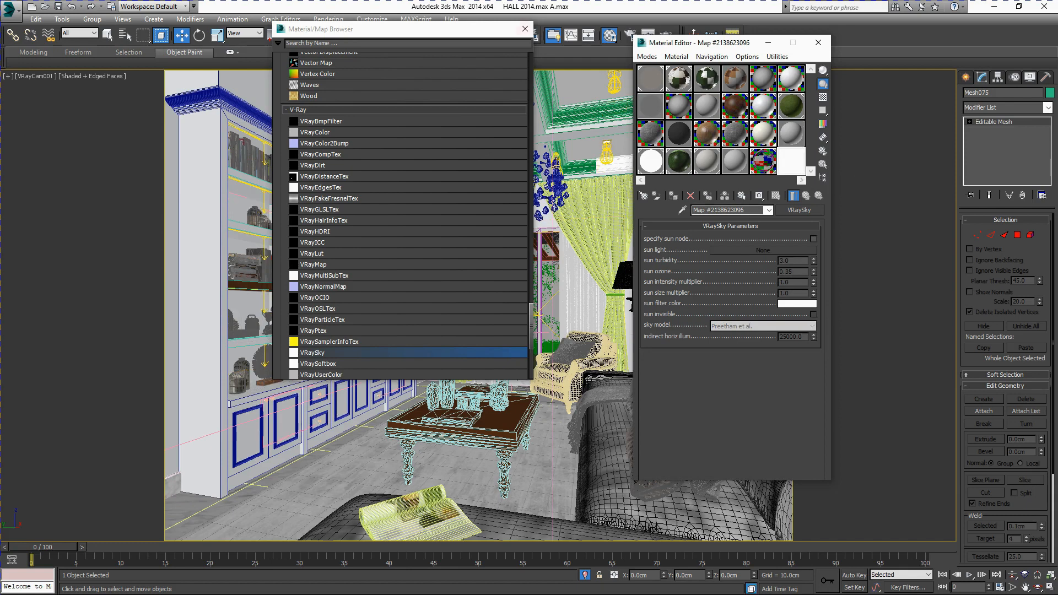
{"action": "left_click", "coordinate": [524, 28]}
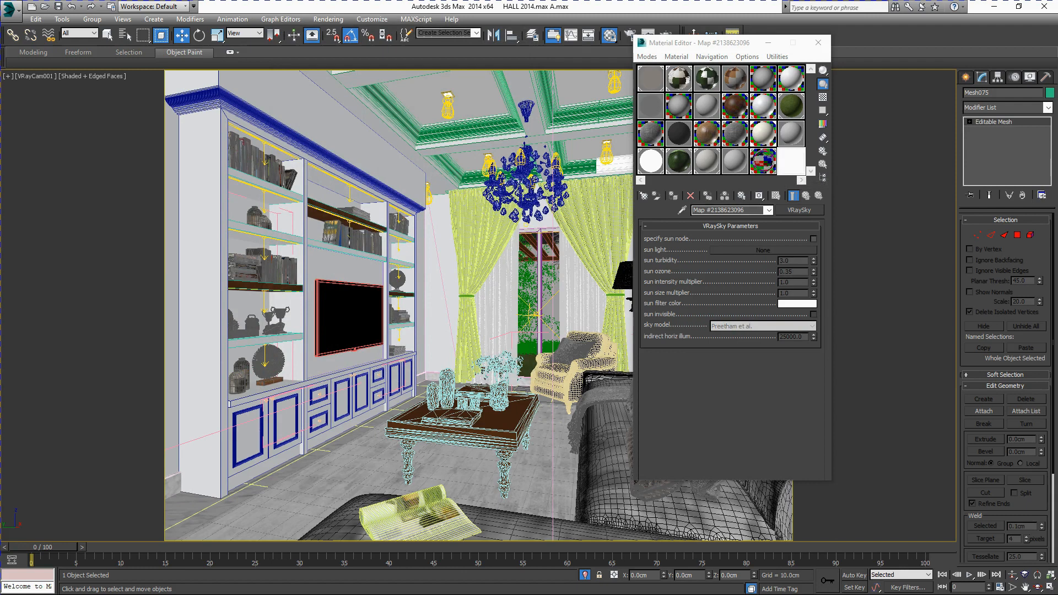
Enable the specify sun node option of the new VRaySky map and set its sun intensity multiplier to 3.
{"action": "left_click", "coordinate": [813, 238]}
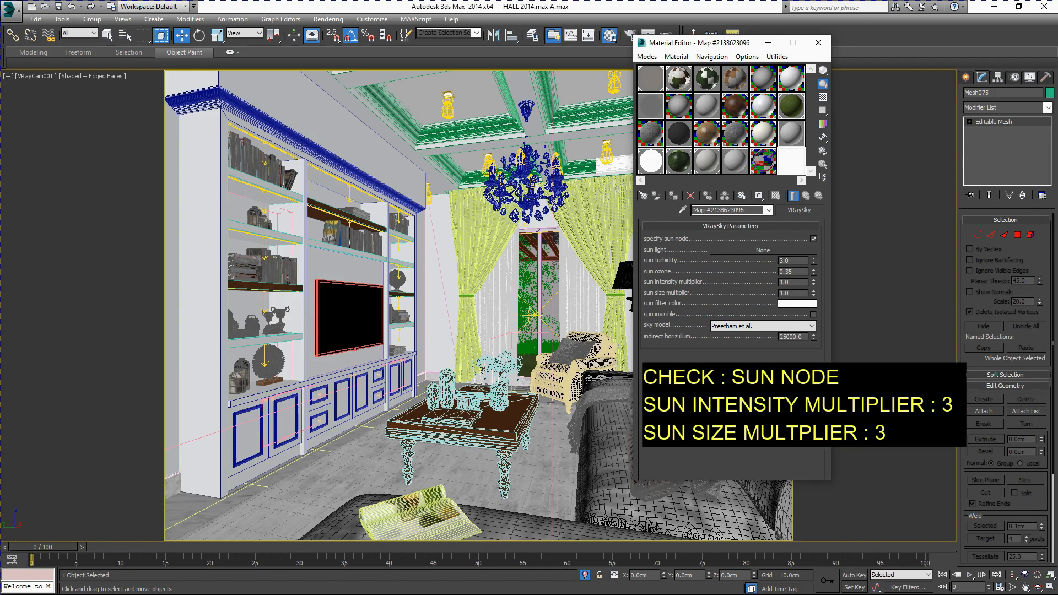
{"action": "double_click", "coordinate": [784, 282]}
{"action": "double_click", "coordinate": [782, 260]}
{"action": "double_click", "coordinate": [792, 272]}
{"action": "double_click", "coordinate": [784, 282]}
{"action": "type", "text": "3"}
{"action": "key", "text": "Return"}
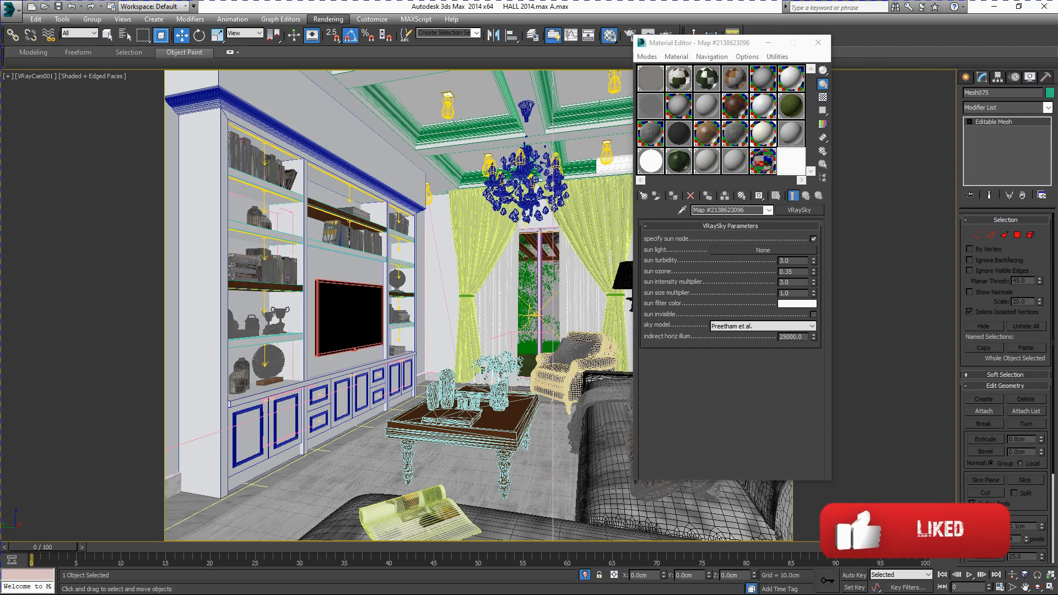
{"action": "double_click", "coordinate": [791, 281]}
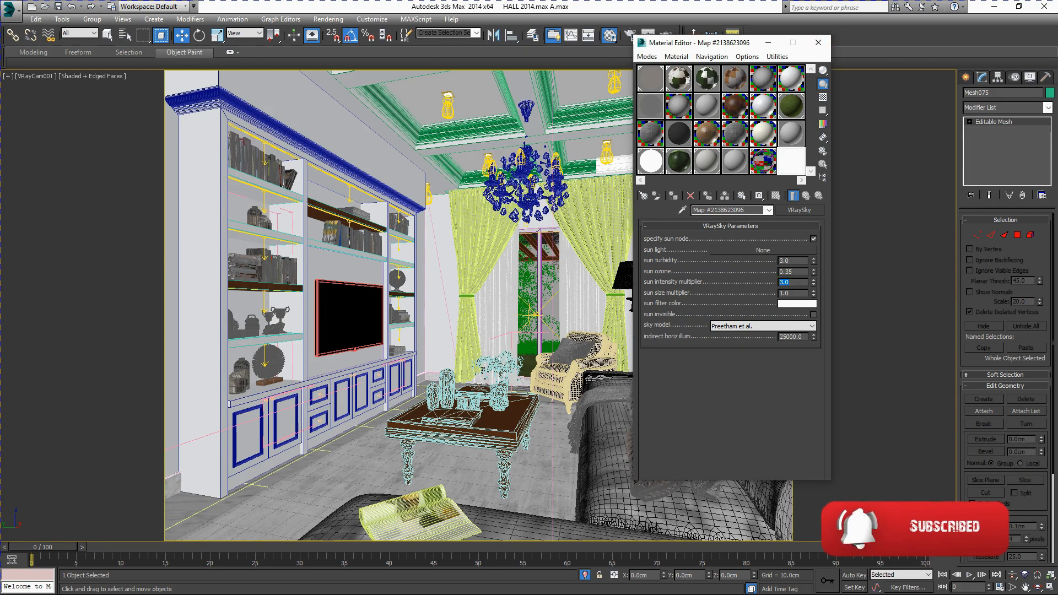
Set the VRaySky map's sun size multiplier to 3 and close the Material Editor.
{"action": "double_click", "coordinate": [791, 293]}
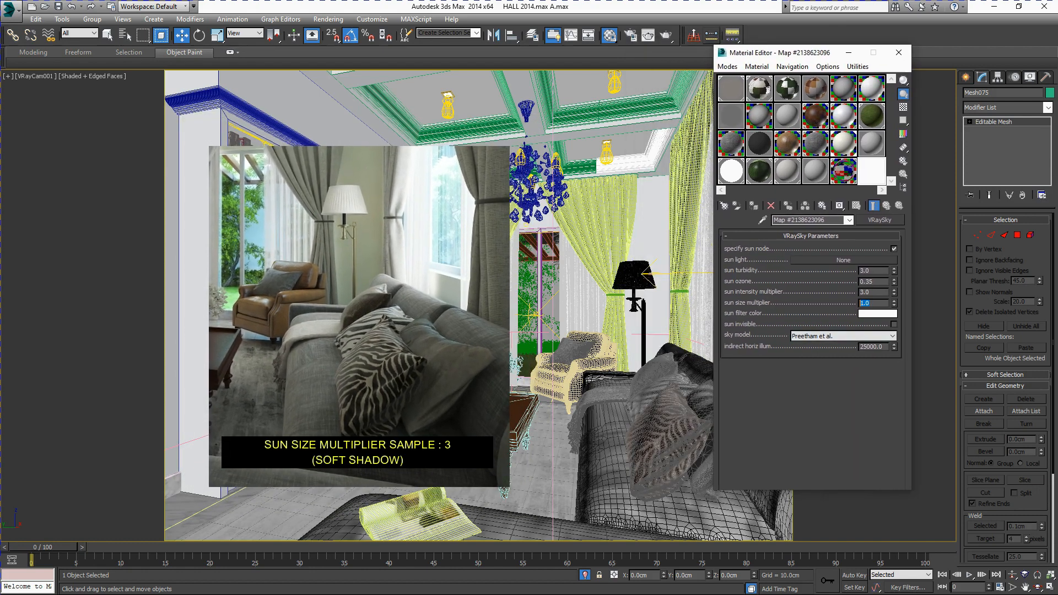
{"action": "type", "text": "3"}
{"action": "key", "text": "Return"}
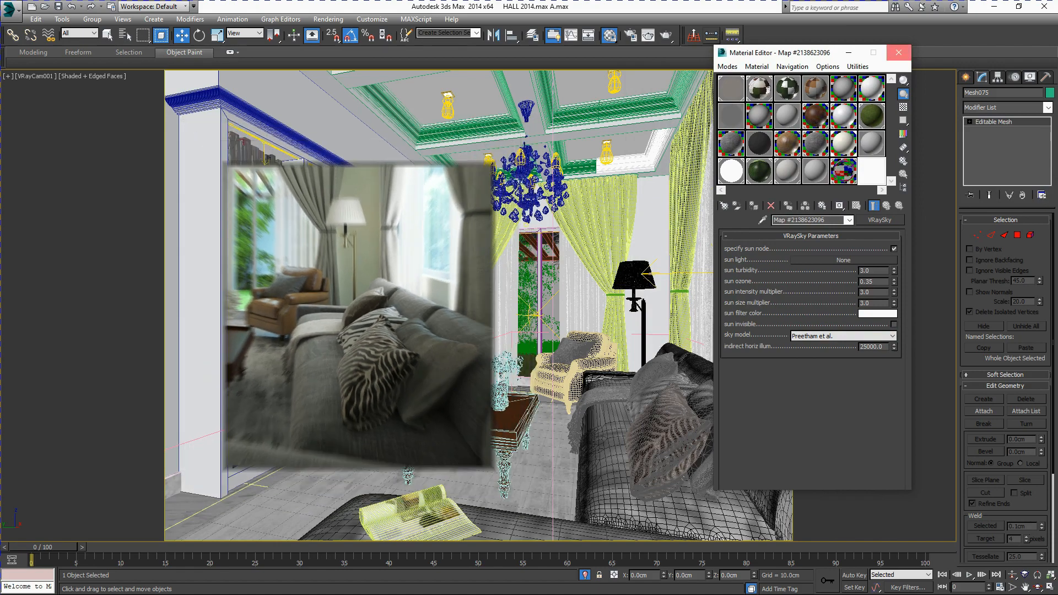
{"action": "left_click", "coordinate": [898, 52]}
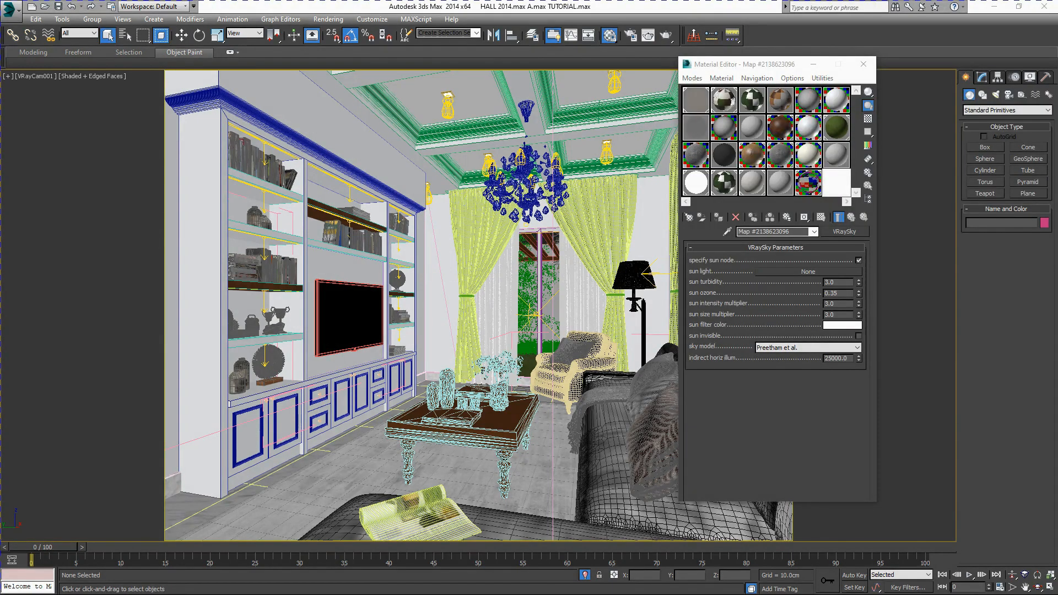
{"action": "left_click", "coordinate": [828, 184]}
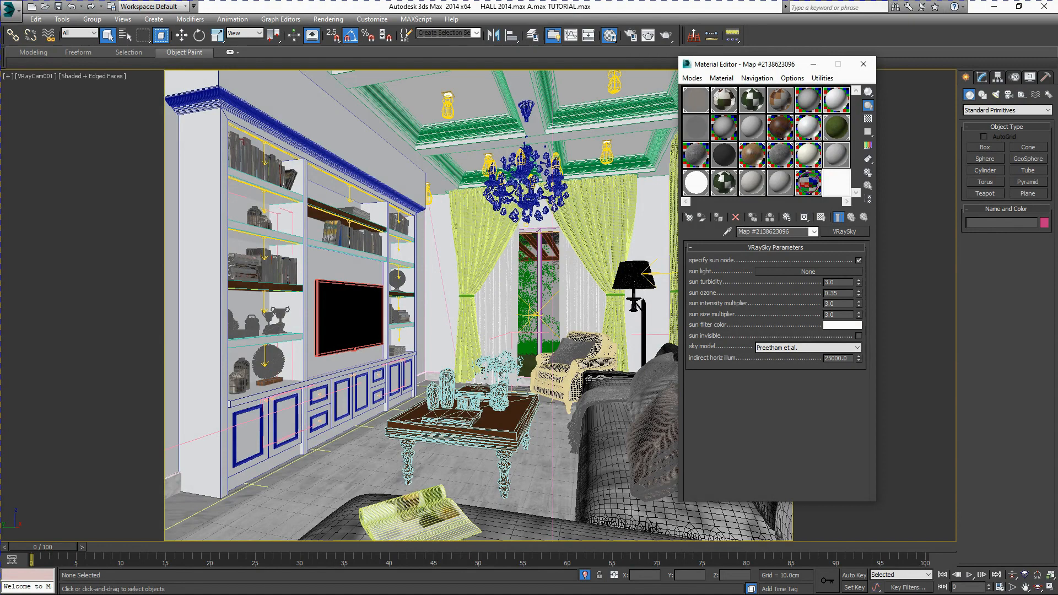
{"action": "left_click", "coordinate": [328, 19]}
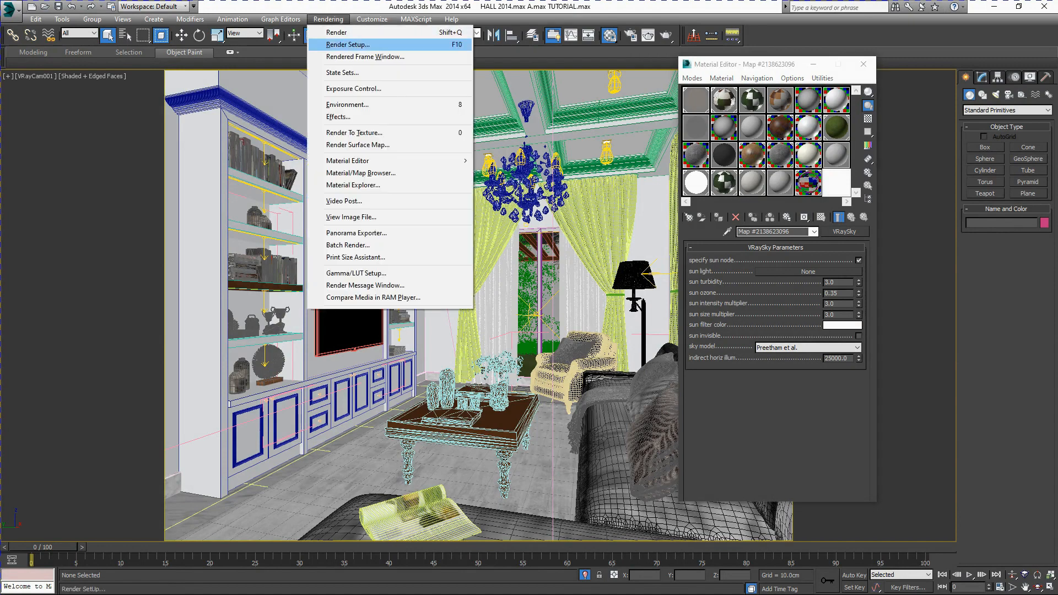
{"action": "left_click", "coordinate": [347, 44]}
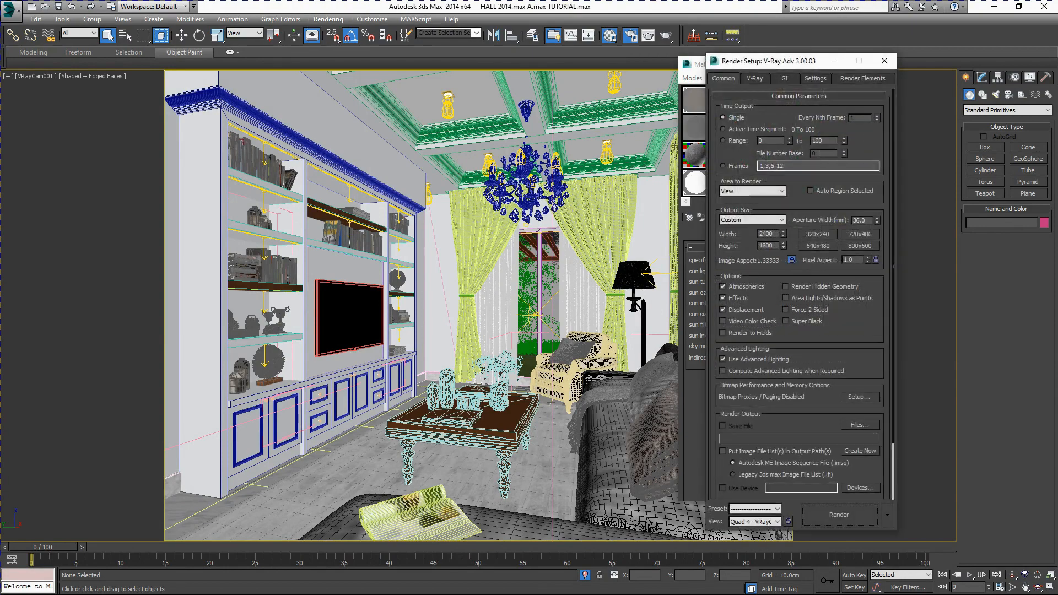
{"action": "left_click_drag", "start_coordinate": [792, 60], "coordinate": [529, 35]}
{"action": "left_click", "coordinate": [623, 36]}
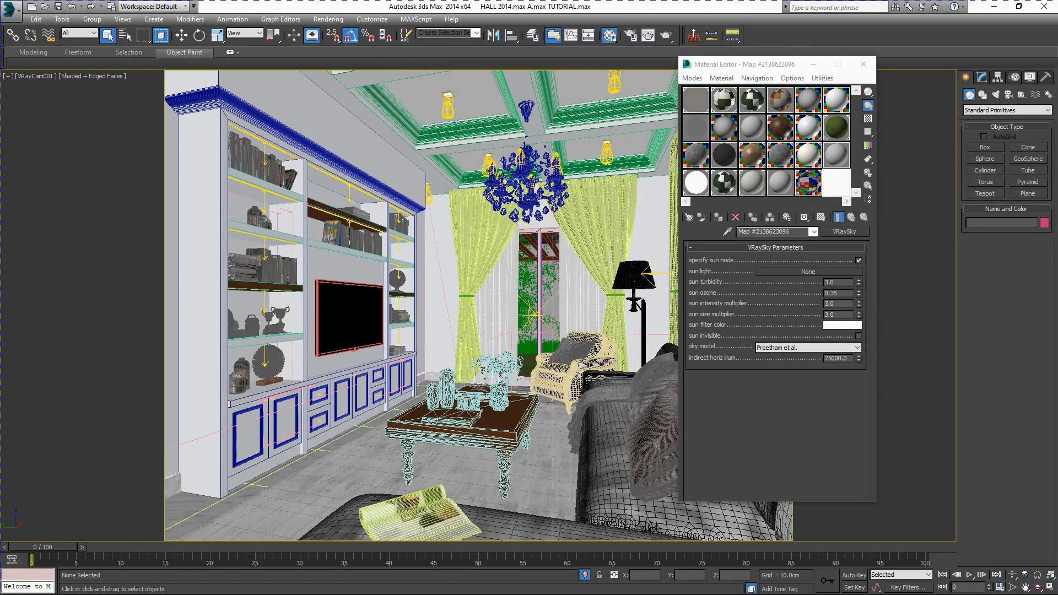
Clear the existing environment background map, replace it with an instance of the new VRaySky map, and close the environment settings.
{"action": "left_click", "coordinate": [327, 19]}
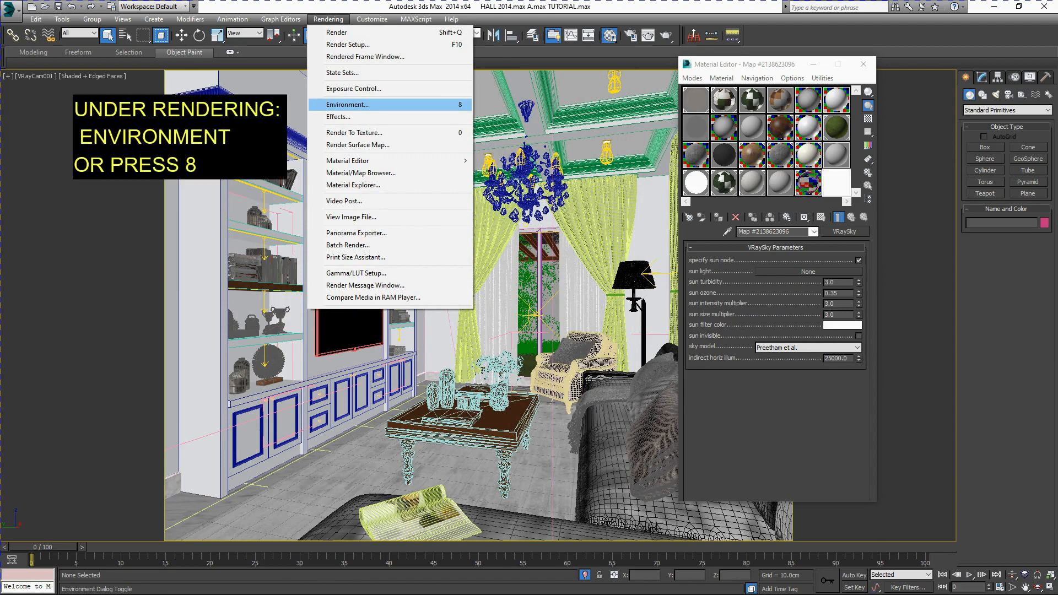
{"action": "left_click", "coordinate": [347, 104]}
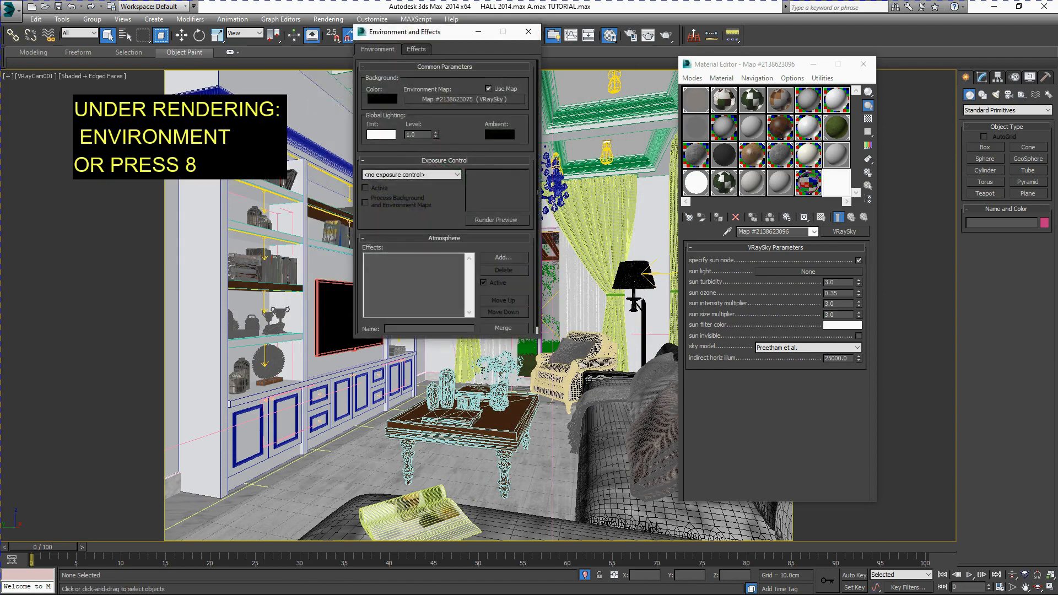
{"action": "left_click_drag", "start_coordinate": [413, 32], "coordinate": [516, 72]}
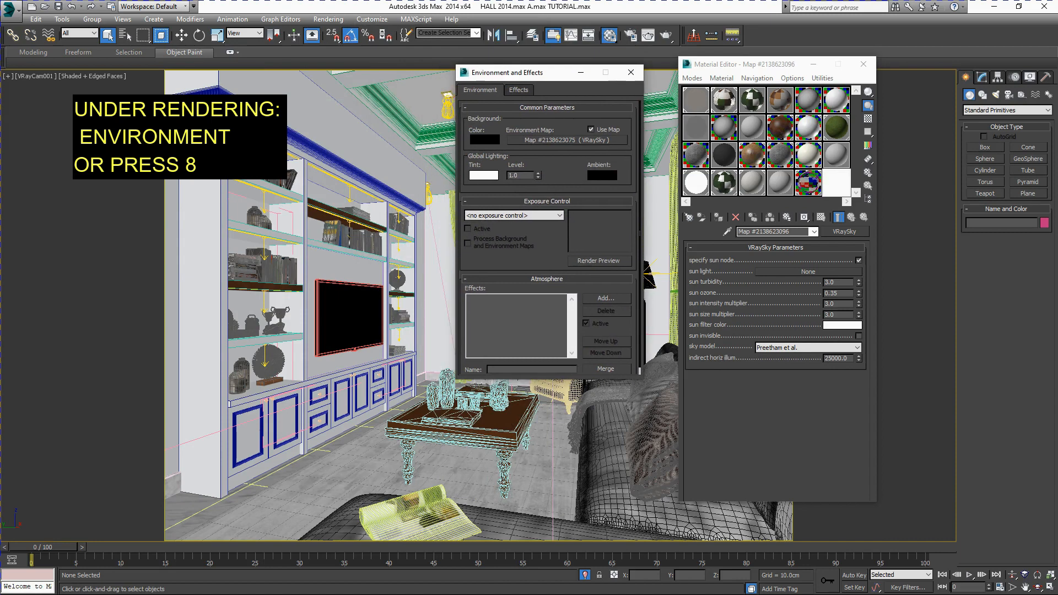
{"action": "right_click", "coordinate": [612, 140]}
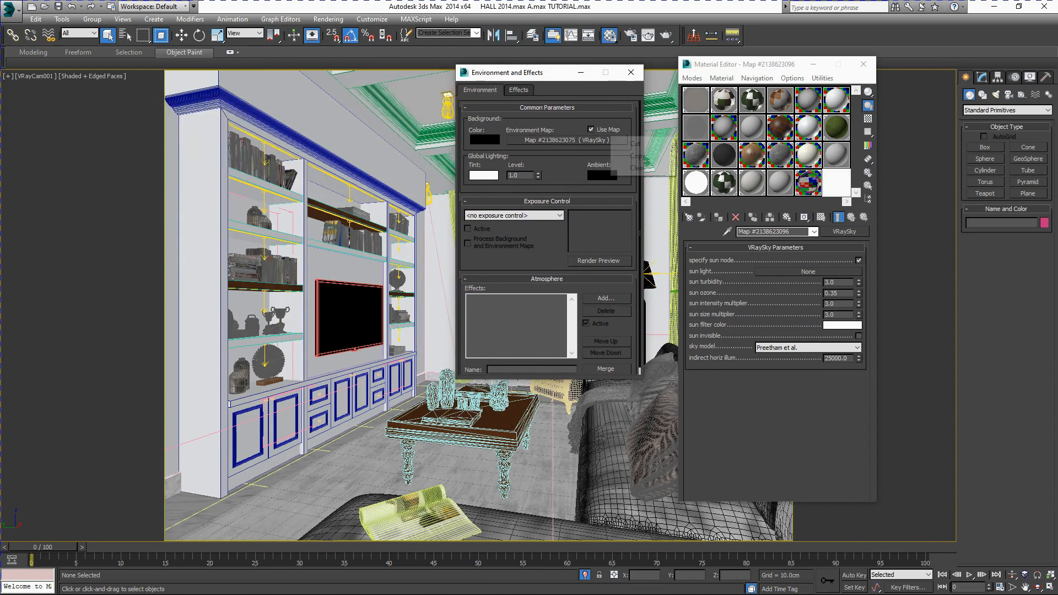
{"action": "left_click", "coordinate": [631, 171]}
{"action": "left_click", "coordinate": [591, 129]}
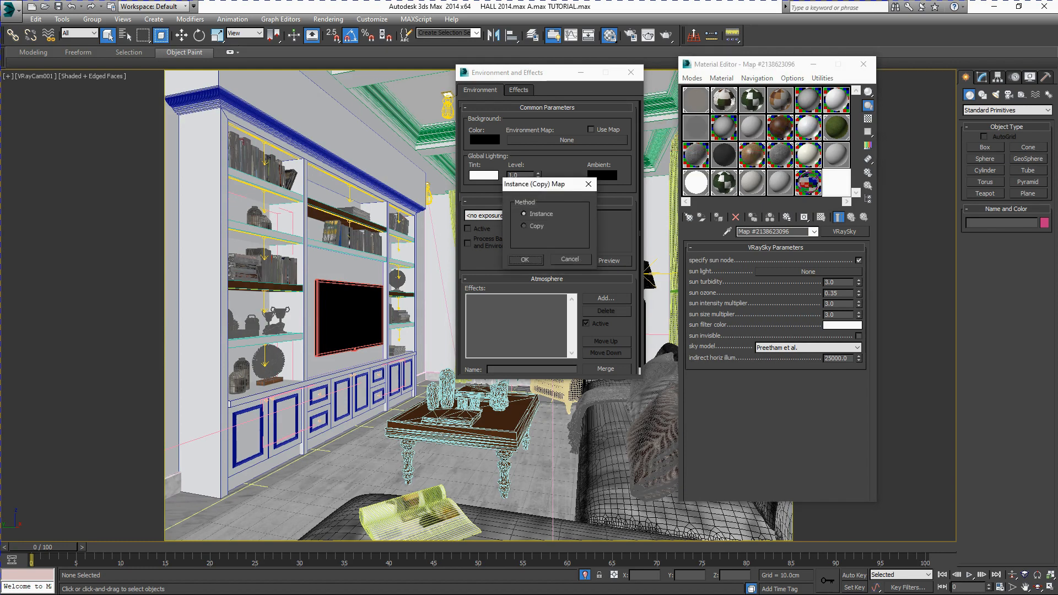
{"action": "left_click", "coordinate": [524, 259]}
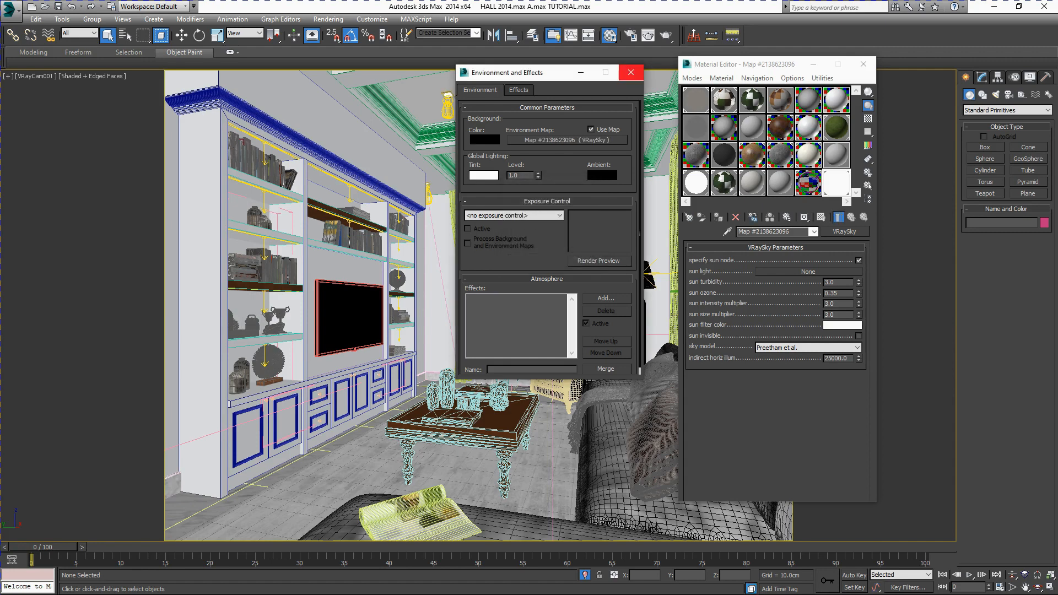
{"action": "left_click", "coordinate": [631, 72]}
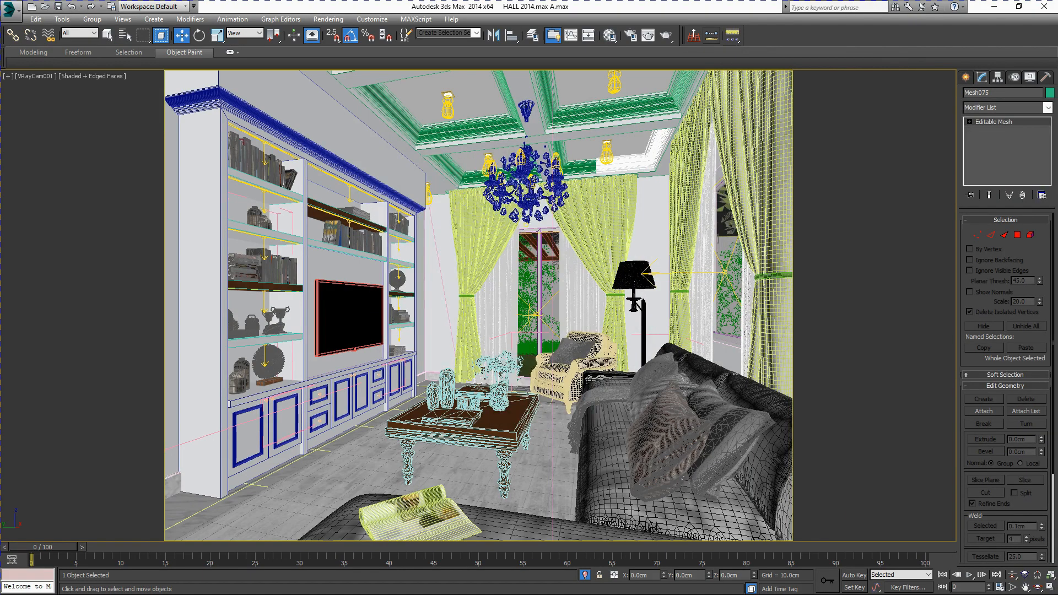
Set the render output size to 2400 wide by 1800 high and lock the image aspect.
{"action": "left_click", "coordinate": [328, 19]}
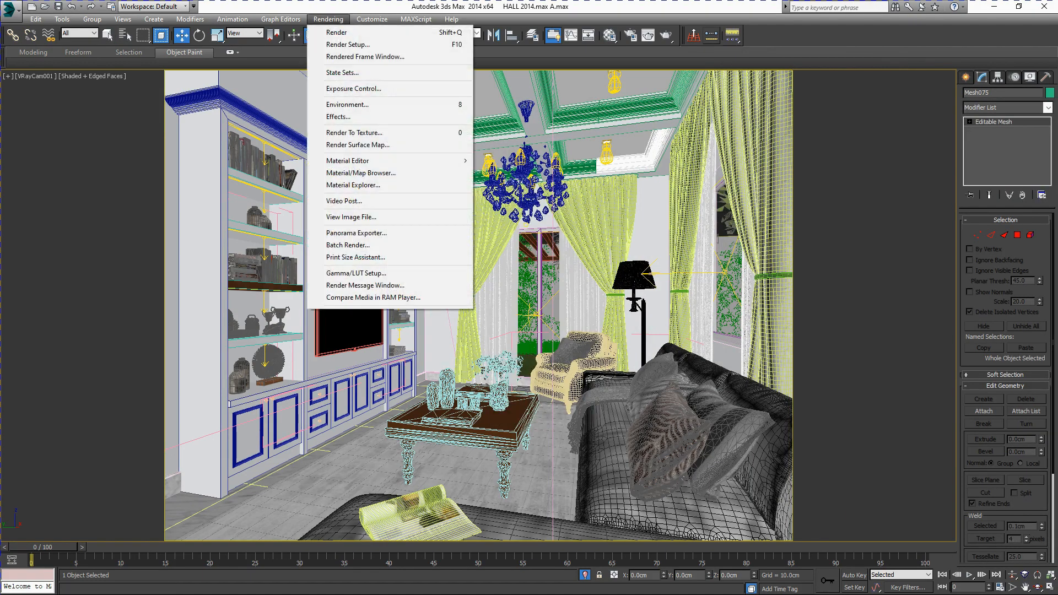
{"action": "left_click", "coordinate": [348, 44]}
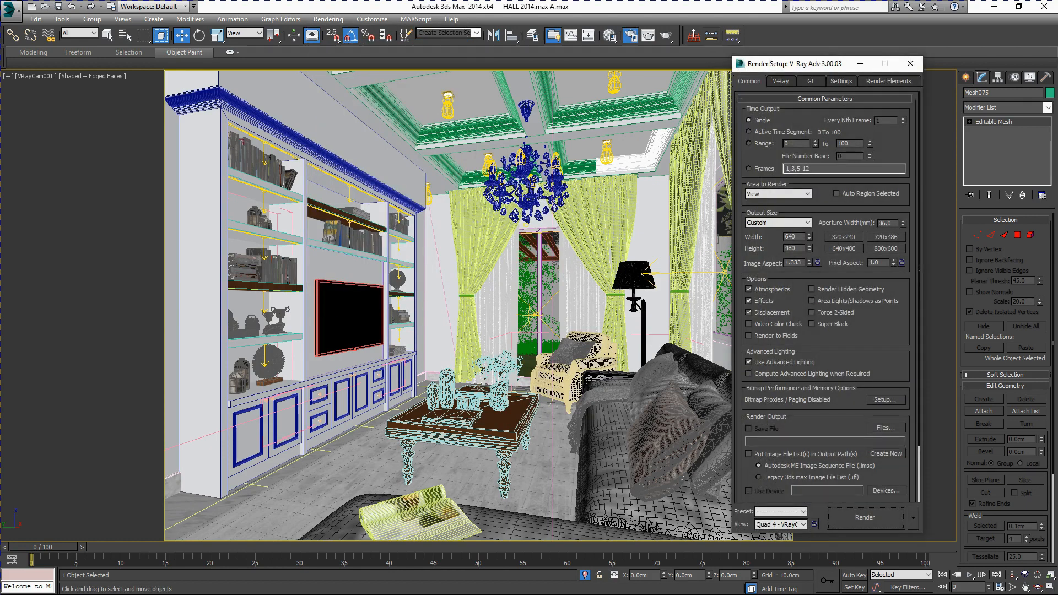
{"action": "double_click", "coordinate": [791, 236]}
{"action": "type", "text": "2400"}
{"action": "key", "text": "Tab"}
{"action": "type", "text": "1"}
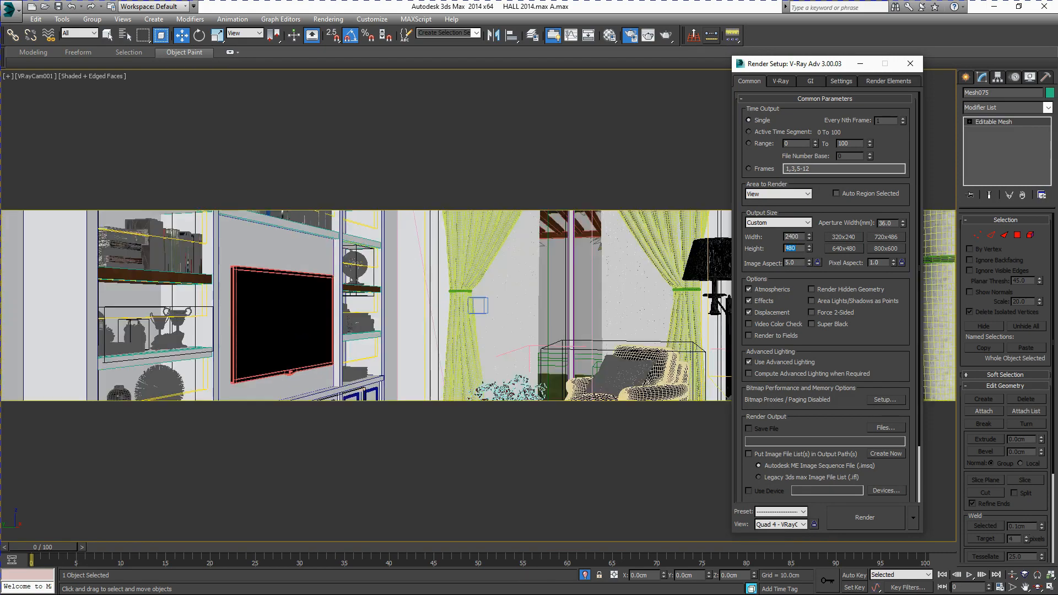
{"action": "type", "text": "800"}
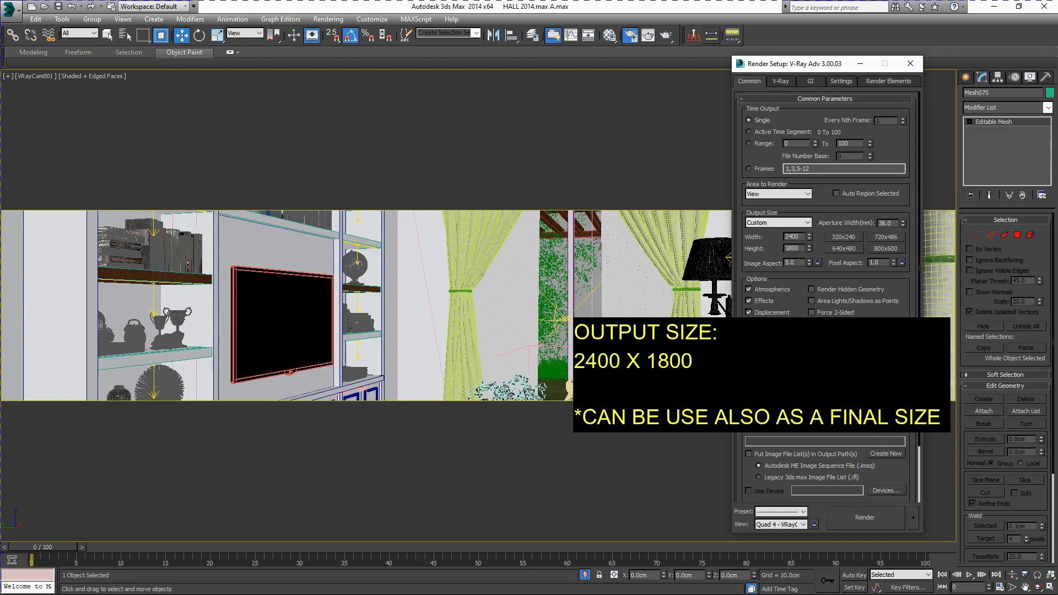
{"action": "key", "text": "Return"}
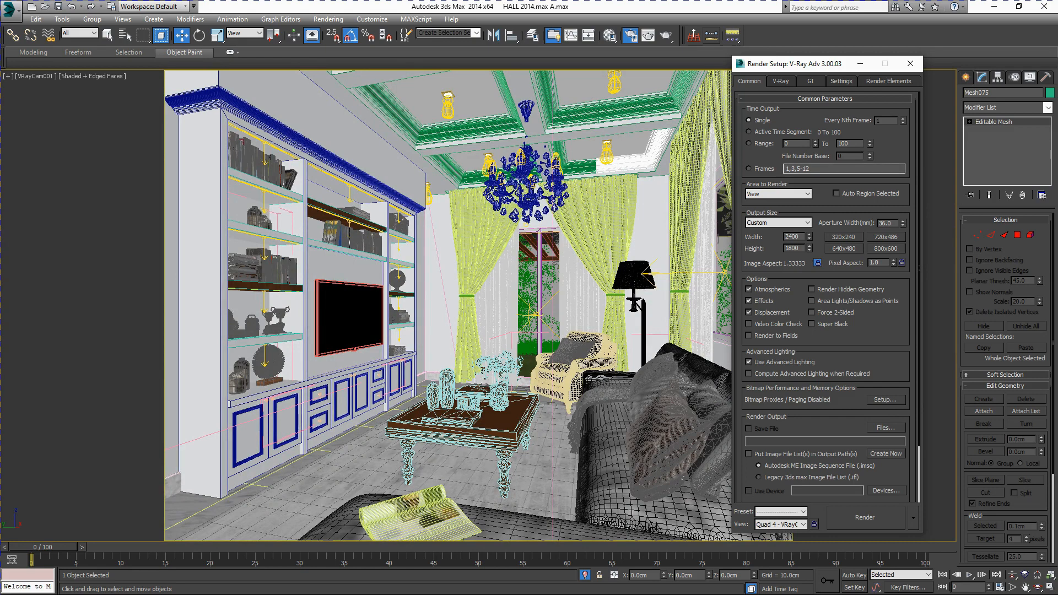
Set the V-Ray antialiasing image filter to Catmull-Rom and the adaptive image sampler's max subdivs to 16.
{"action": "left_click", "coordinate": [779, 81]}
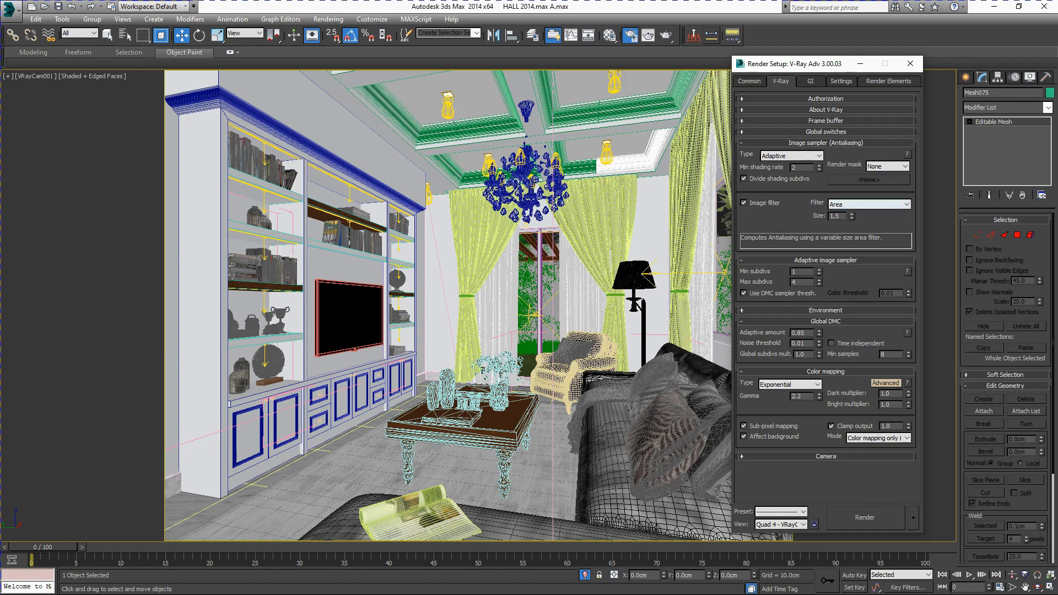
{"action": "left_click", "coordinate": [868, 204]}
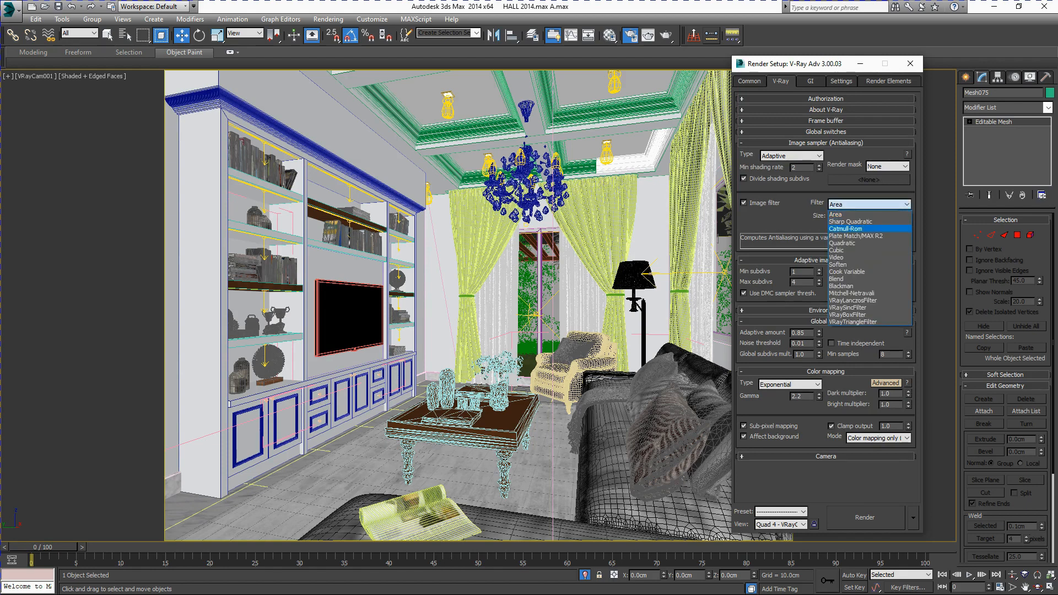
{"action": "left_click", "coordinate": [845, 228]}
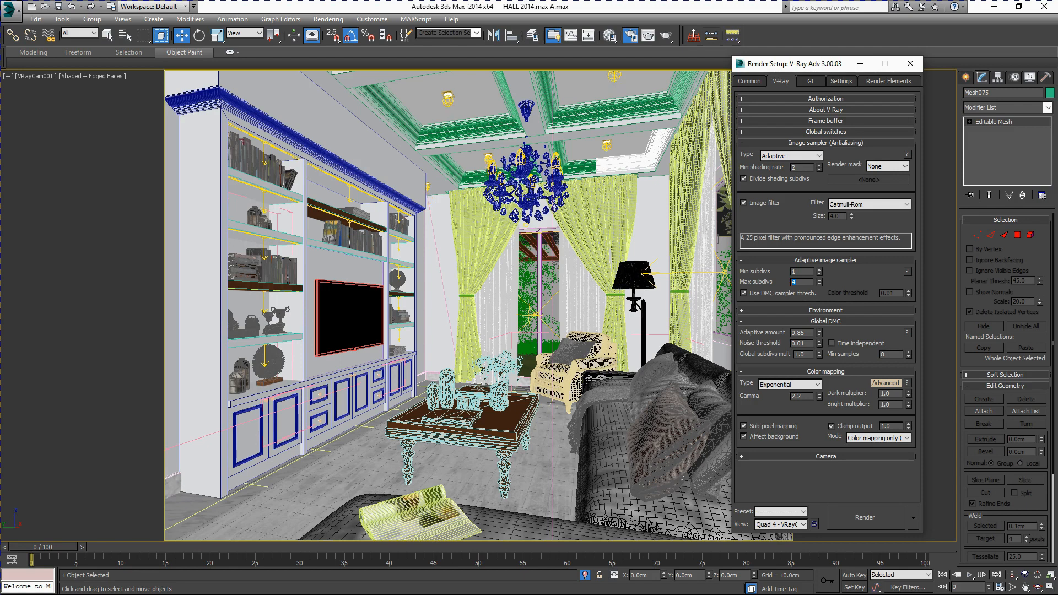
{"action": "type", "text": "16"}
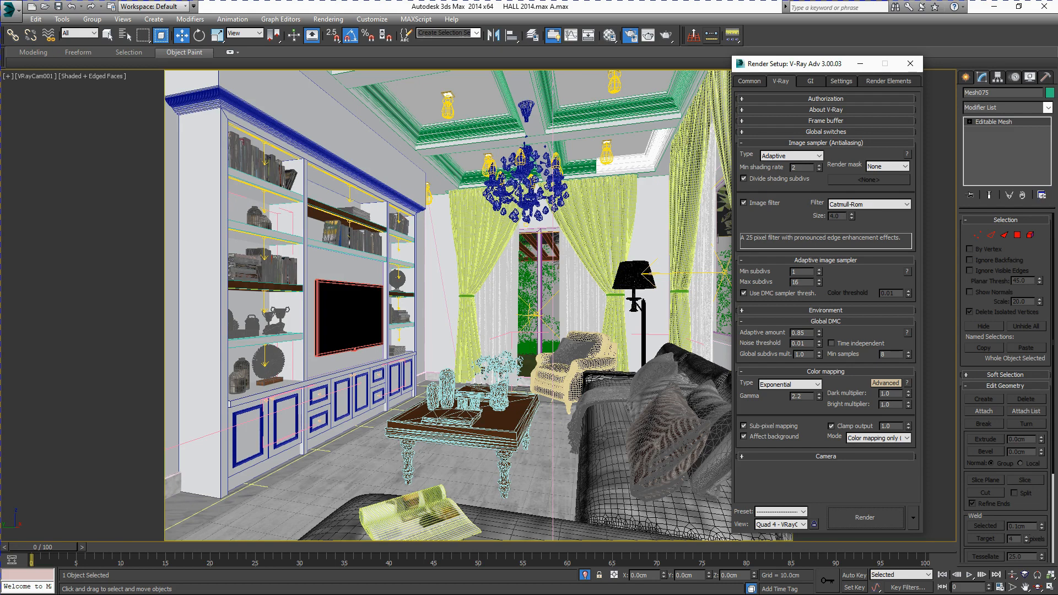
Set the GI engines to Irradiance map and Light cache with 500 light cache subdivs, and the dynamic memory limit to 4000 MB.
{"action": "left_click", "coordinate": [810, 81]}
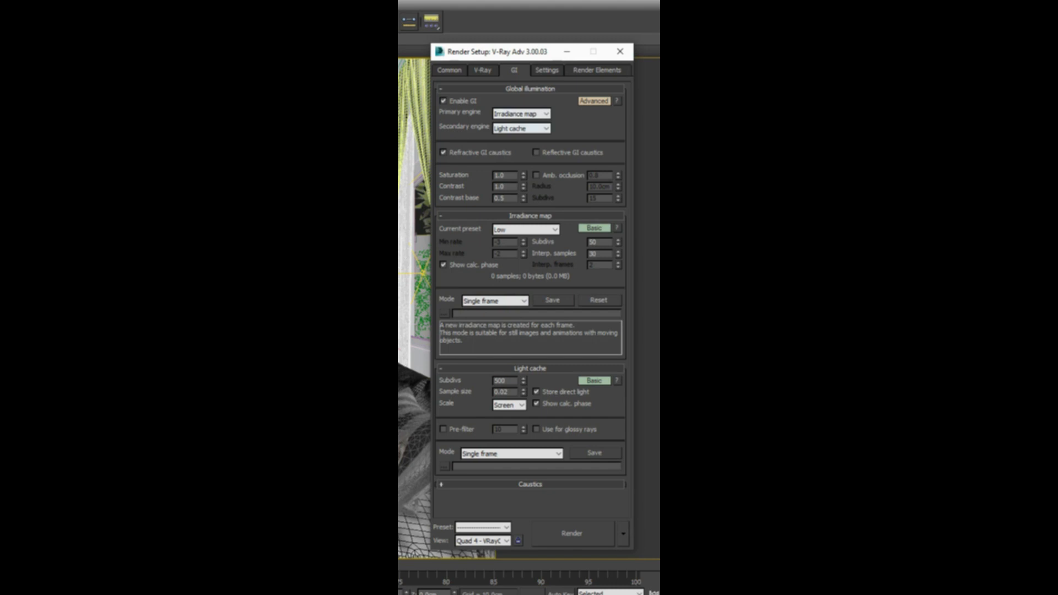
{"action": "left_click", "coordinate": [521, 113]}
{"action": "left_click", "coordinate": [521, 113]}
{"action": "left_click", "coordinate": [521, 128]}
{"action": "left_click", "coordinate": [521, 128]}
{"action": "double_click", "coordinate": [500, 380]}
{"action": "type", "text": "50"}
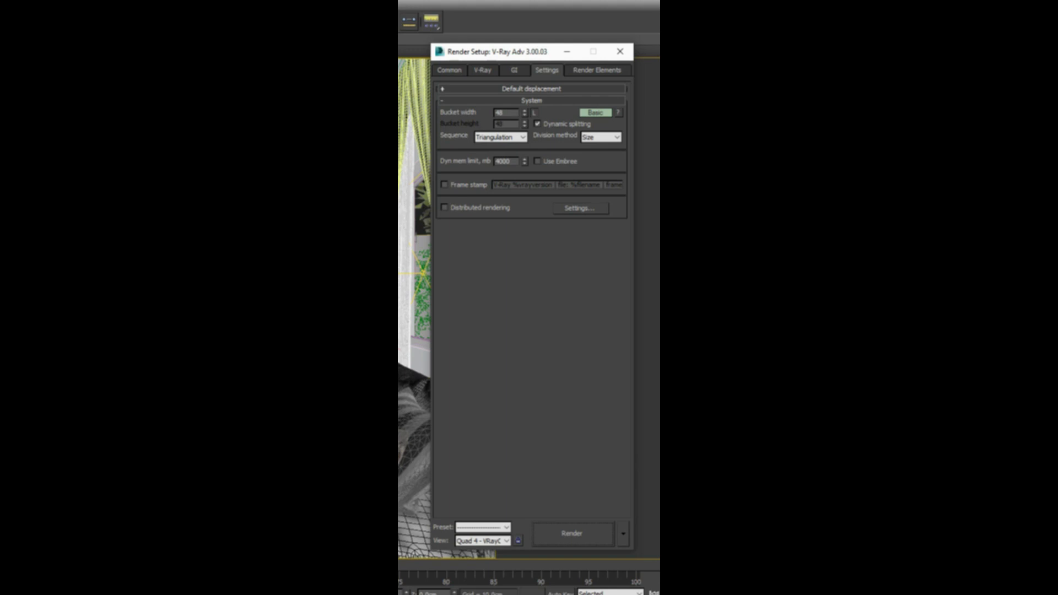
{"action": "left_click_drag", "start_coordinate": [511, 161], "coordinate": [494, 161]}
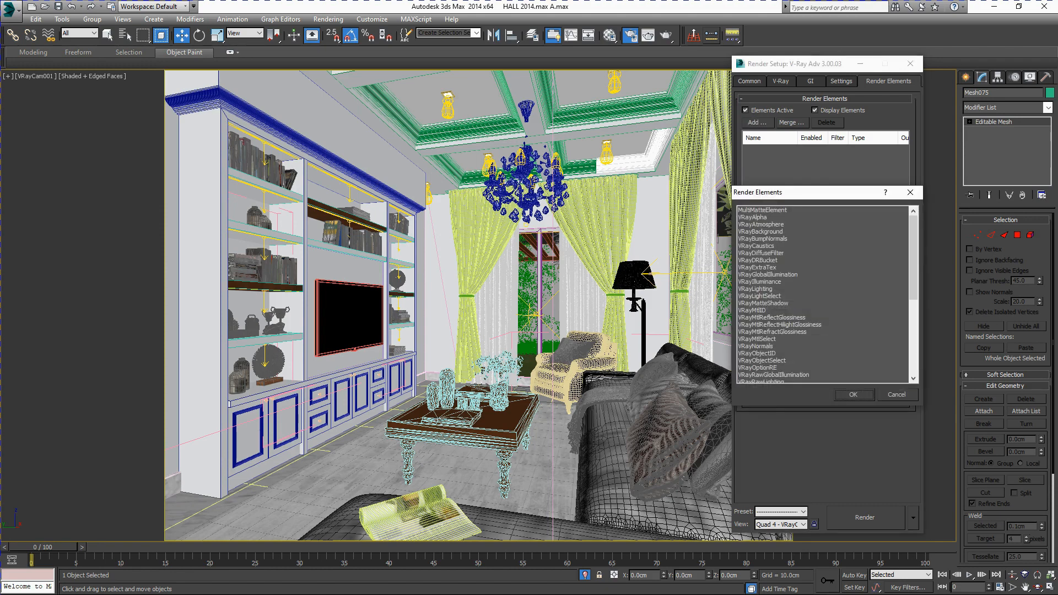
Add the VRayWireColor, VRayReflection, VRayRefraction and VRayExtraTex render elements together.
{"action": "scroll", "coordinate": [825, 295], "scroll_direction": "down", "scroll_amount": 5}
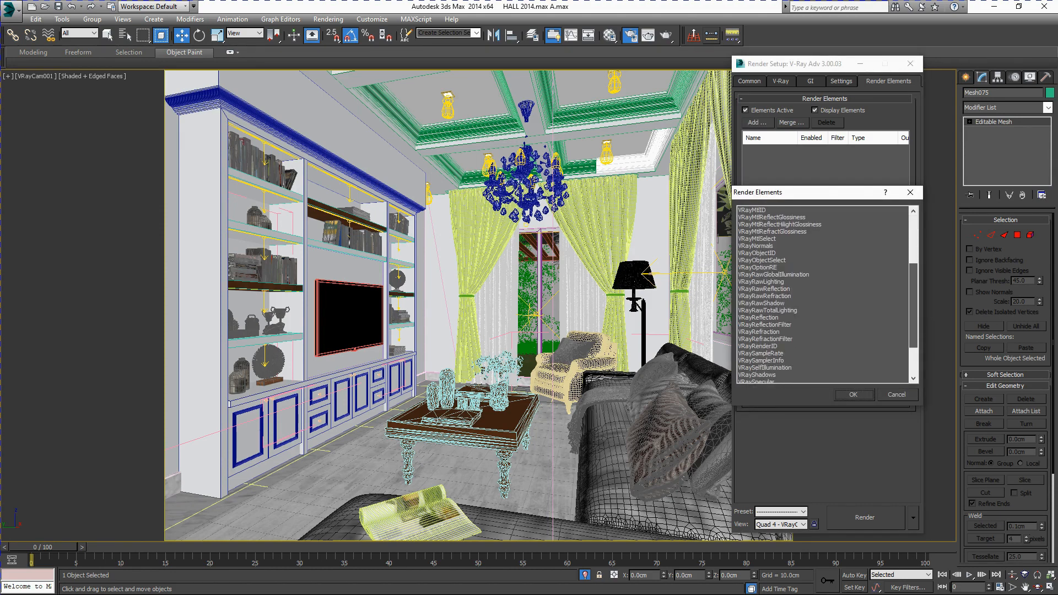
{"action": "scroll", "coordinate": [825, 295], "scroll_direction": "down", "scroll_amount": 3}
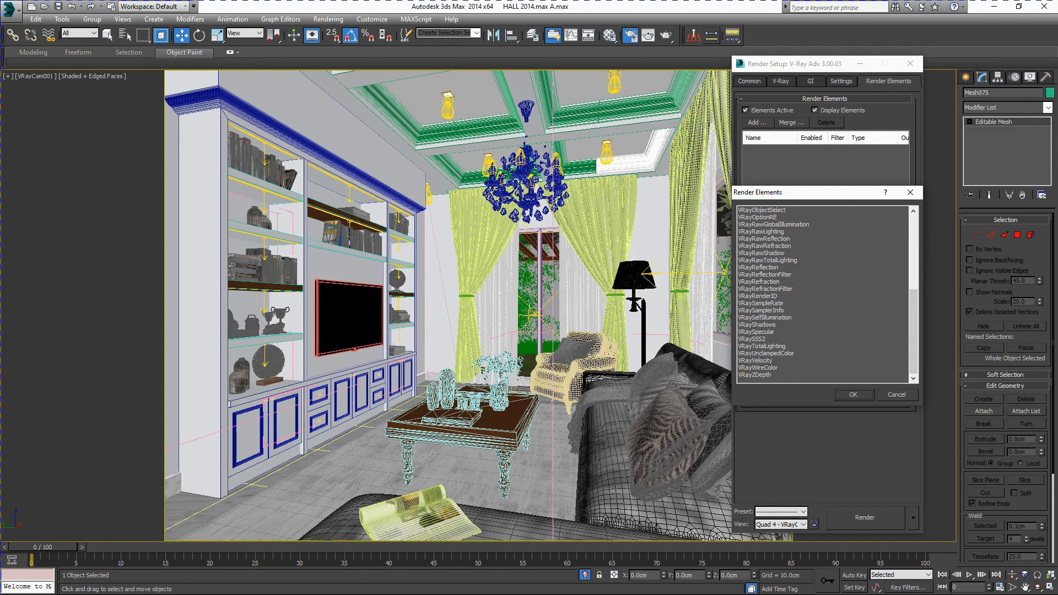
{"action": "left_click", "coordinate": [757, 368]}
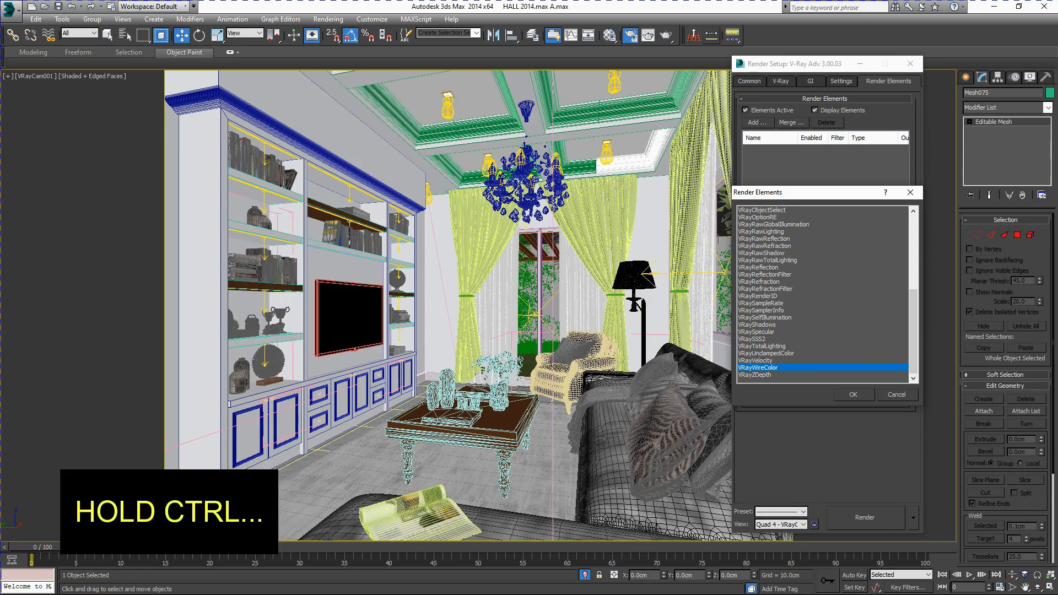
{"action": "left_click", "coordinate": [758, 267], "text": "ctrl"}
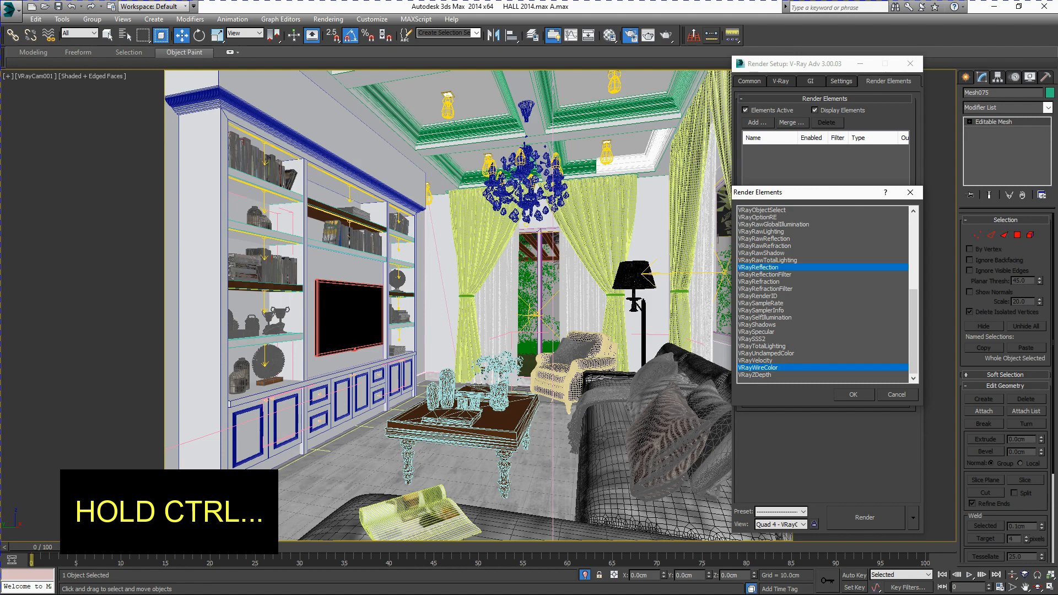
{"action": "left_click", "coordinate": [758, 281], "text": "ctrl"}
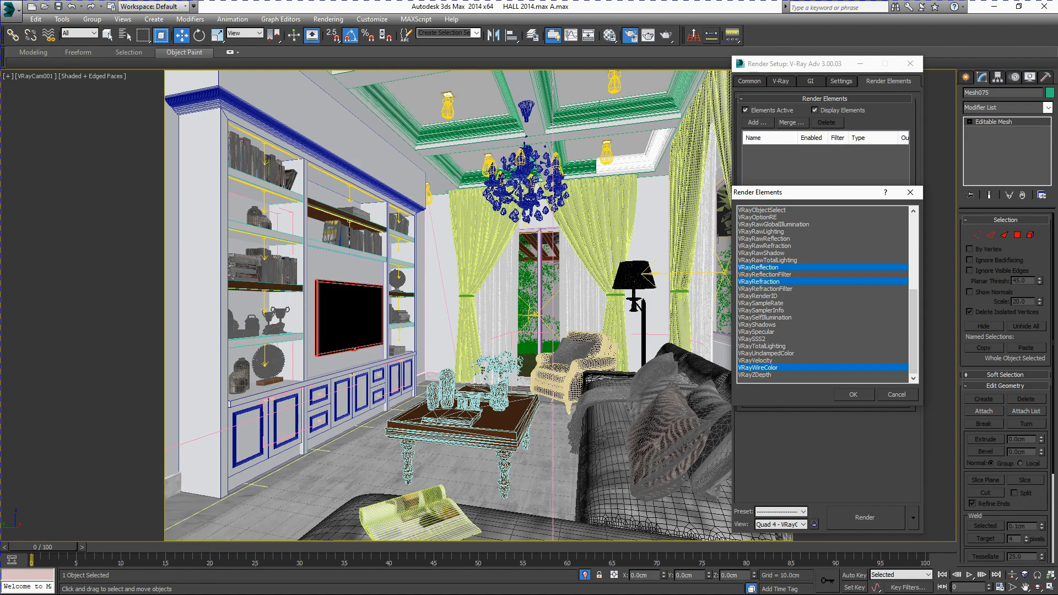
{"action": "scroll", "coordinate": [823, 294], "scroll_direction": "up", "scroll_amount": 3}
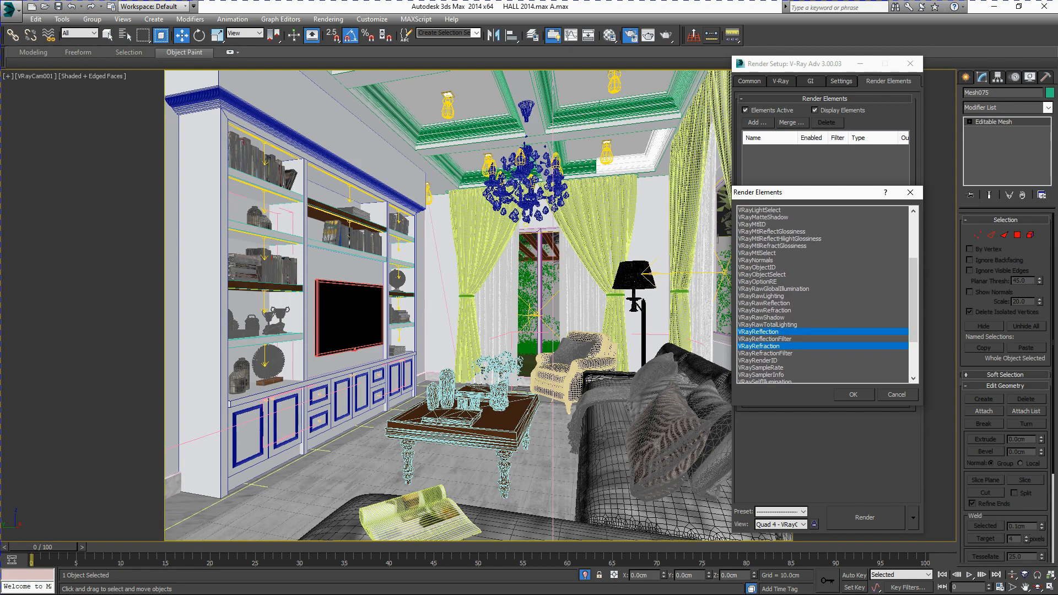
{"action": "scroll", "coordinate": [824, 295], "scroll_direction": "up", "scroll_amount": 4}
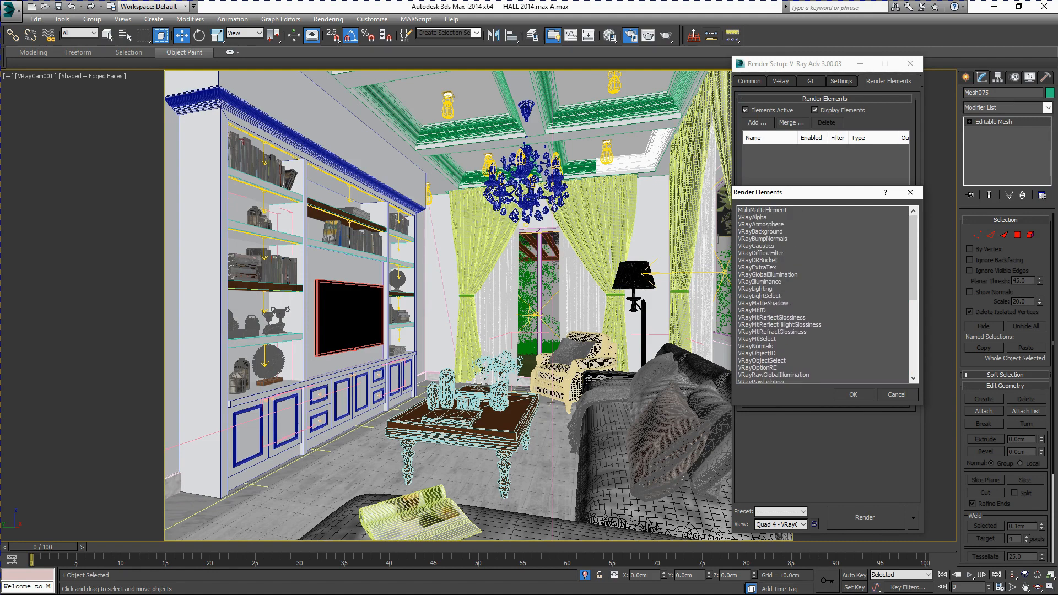
{"action": "left_click", "coordinate": [757, 267], "text": "ctrl"}
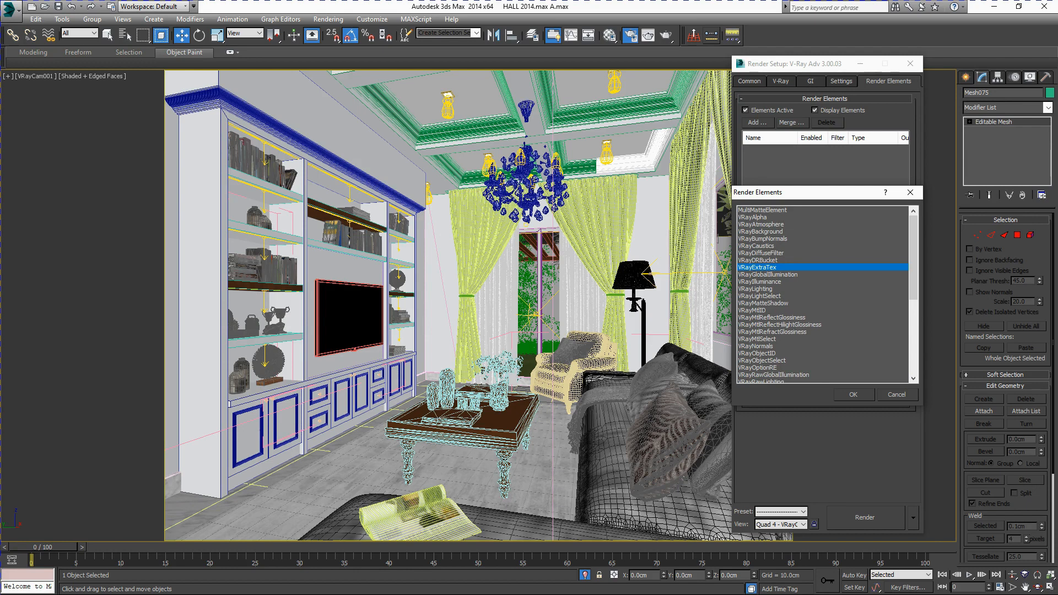
{"action": "key", "text": "Return"}
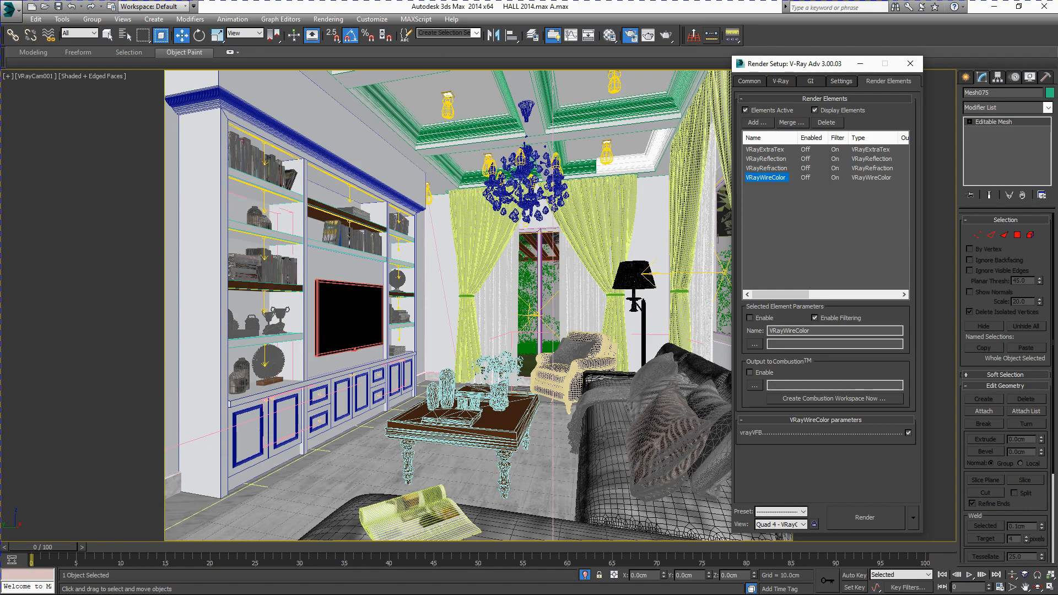
Assign a VRayDirt map as the texture of the VRayExtraTex render element and close the render setup.
{"action": "left_click", "coordinate": [765, 149]}
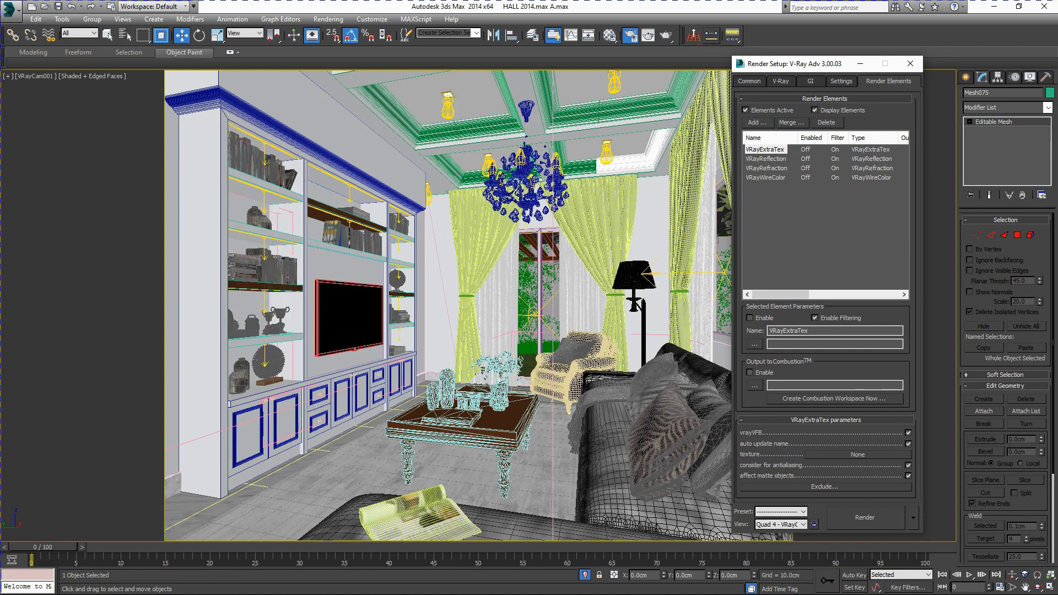
{"action": "left_click", "coordinate": [857, 454]}
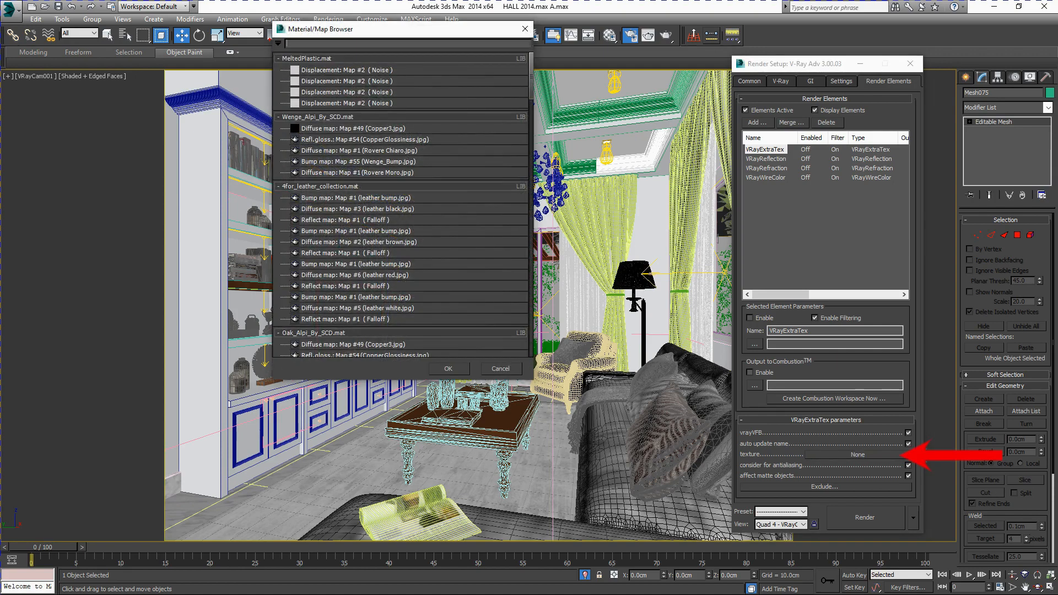
{"action": "scroll", "coordinate": [402, 204], "scroll_direction": "down", "scroll_amount": 15}
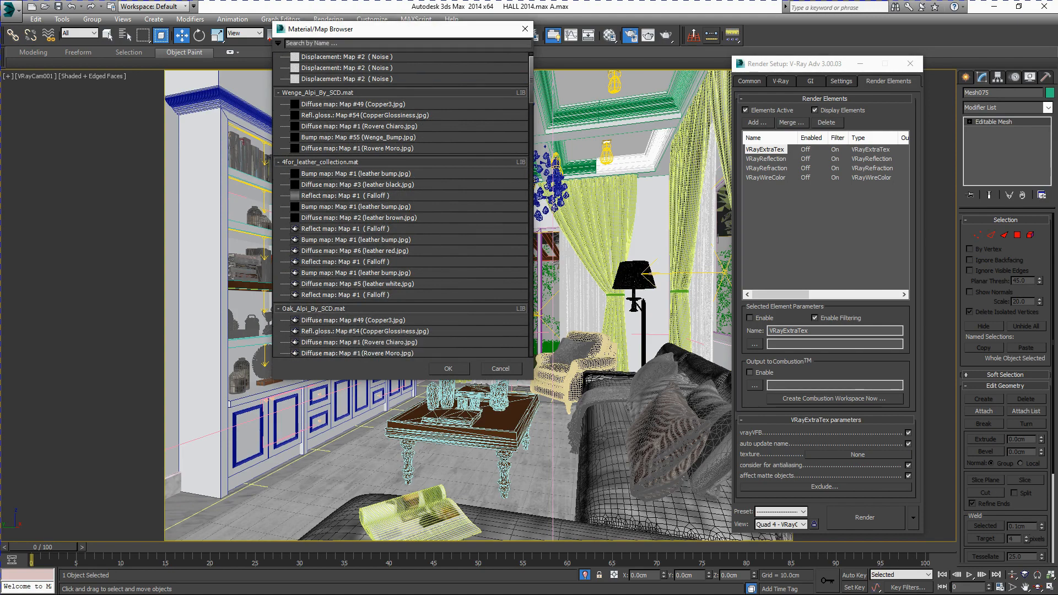
{"action": "scroll", "coordinate": [401, 204], "scroll_direction": "down", "scroll_amount": 15}
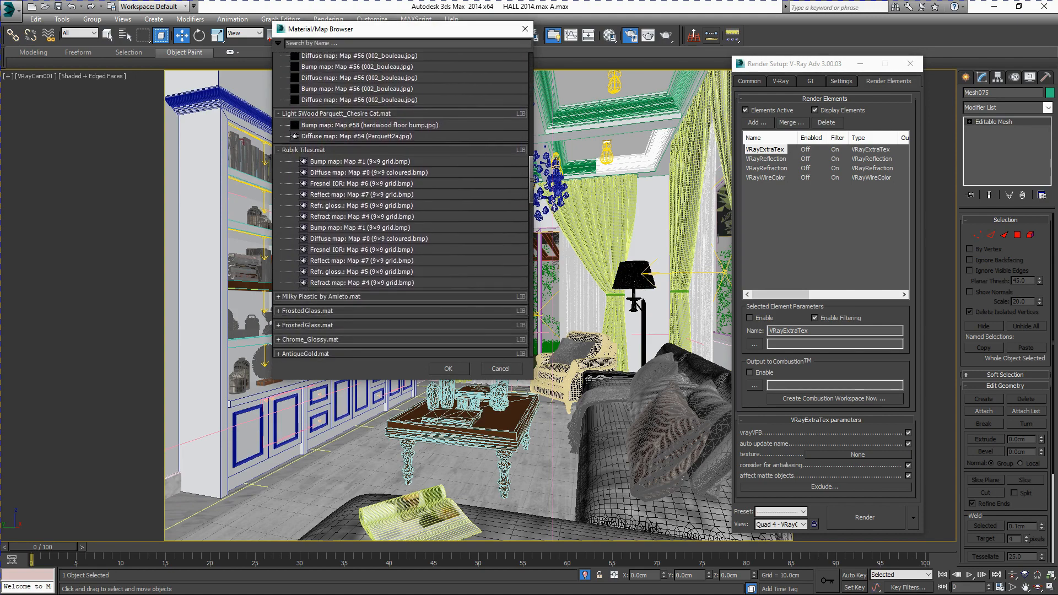
{"action": "scroll", "coordinate": [401, 205], "scroll_direction": "down", "scroll_amount": 15}
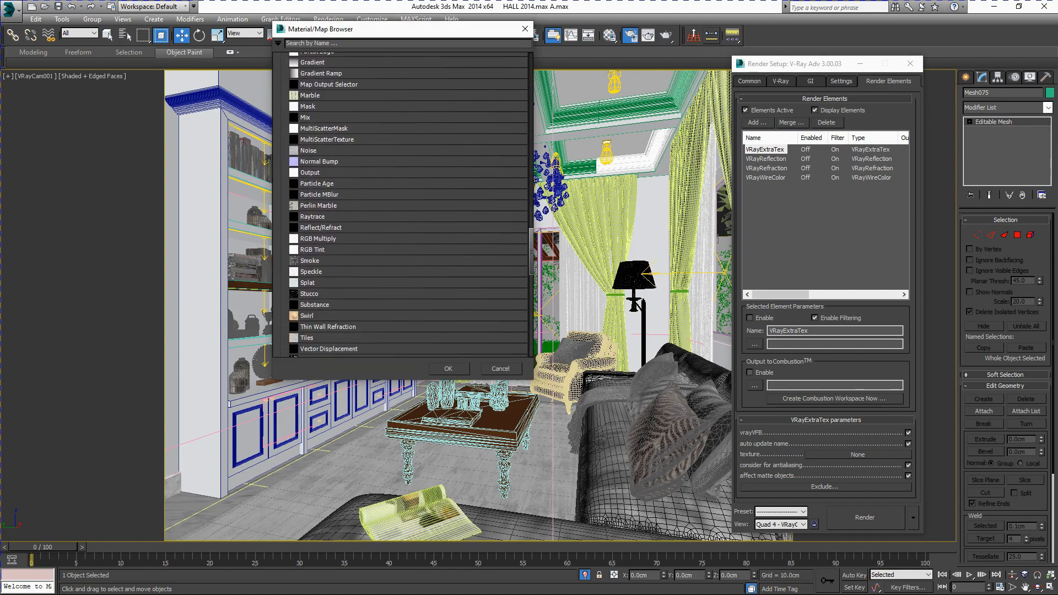
{"action": "scroll", "coordinate": [400, 205], "scroll_direction": "down", "scroll_amount": 1}
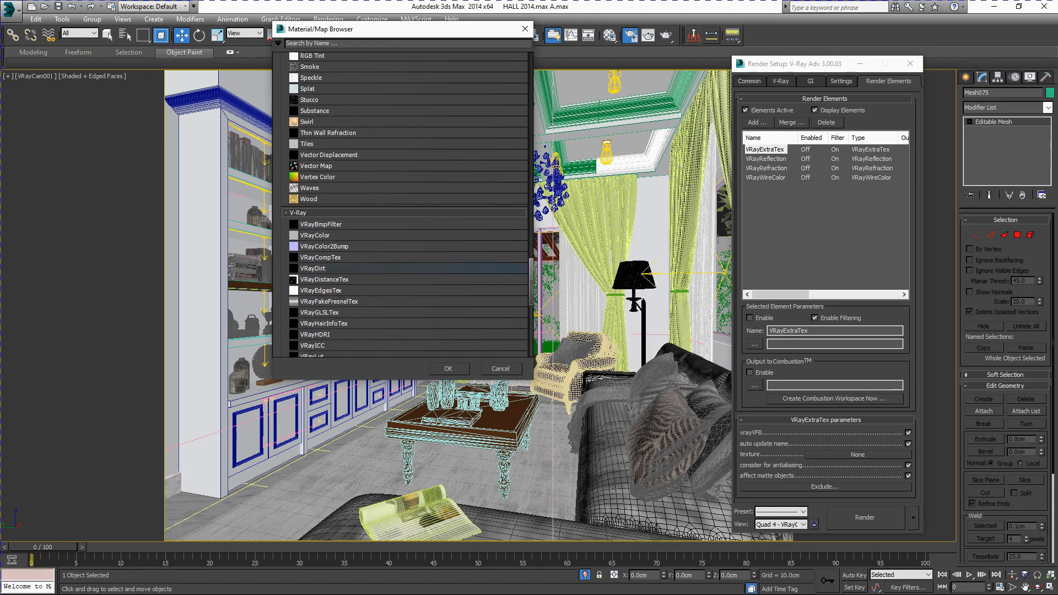
{"action": "key", "text": "Escape"}
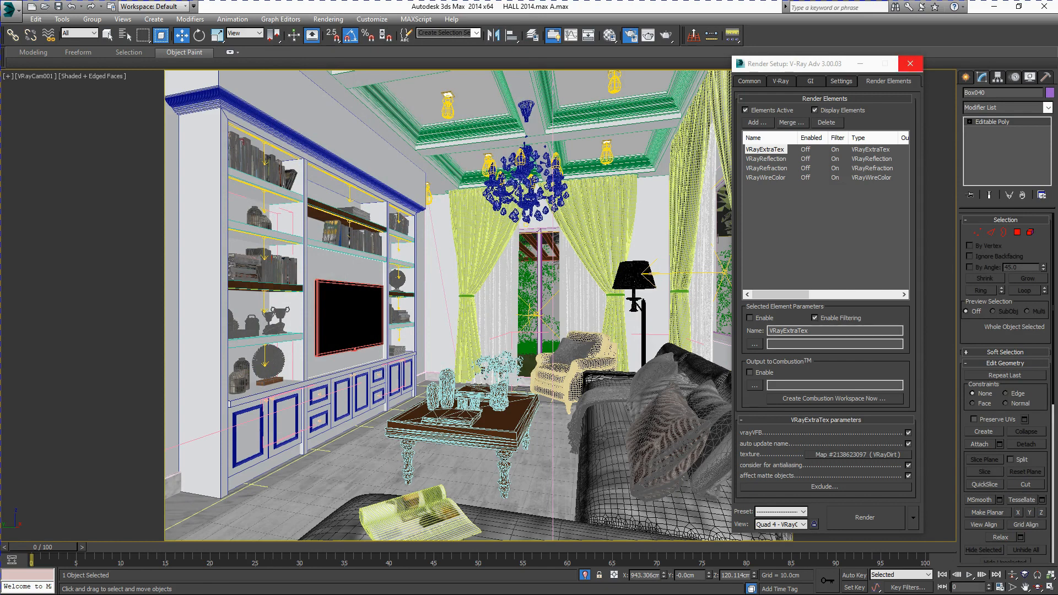
{"action": "left_click", "coordinate": [910, 64]}
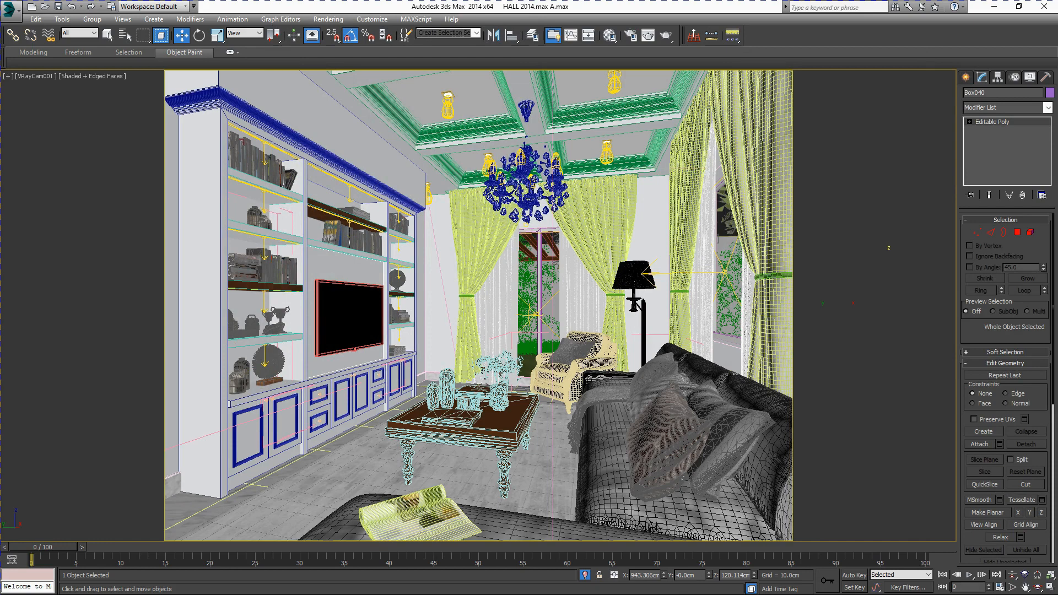
Open the V-Ray frame buffer from the camera view and start rendering the living room.
{"action": "left_click", "coordinate": [478, 306]}
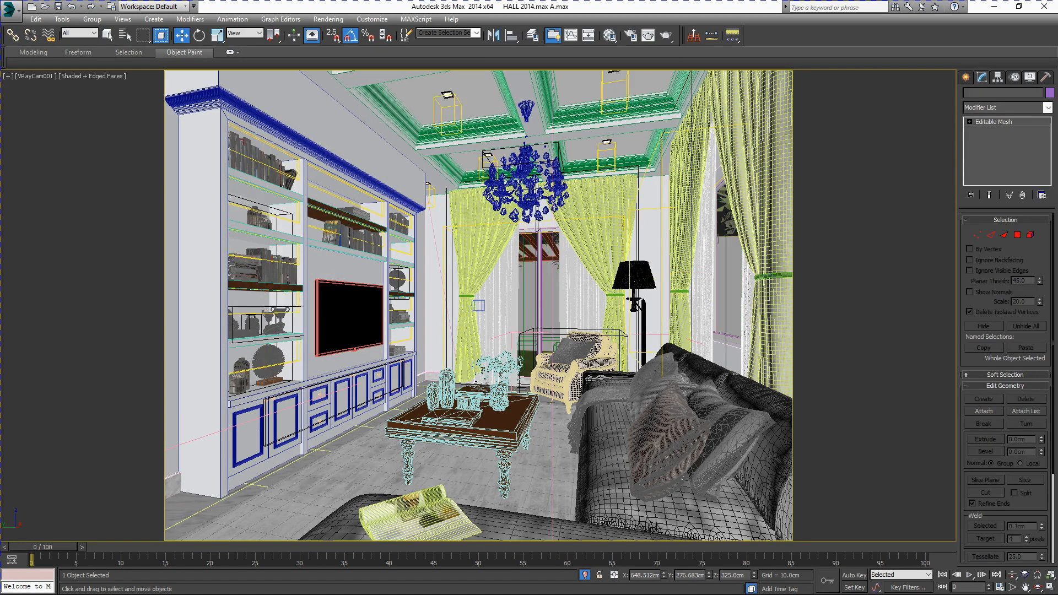
{"action": "right_click", "coordinate": [486, 200]}
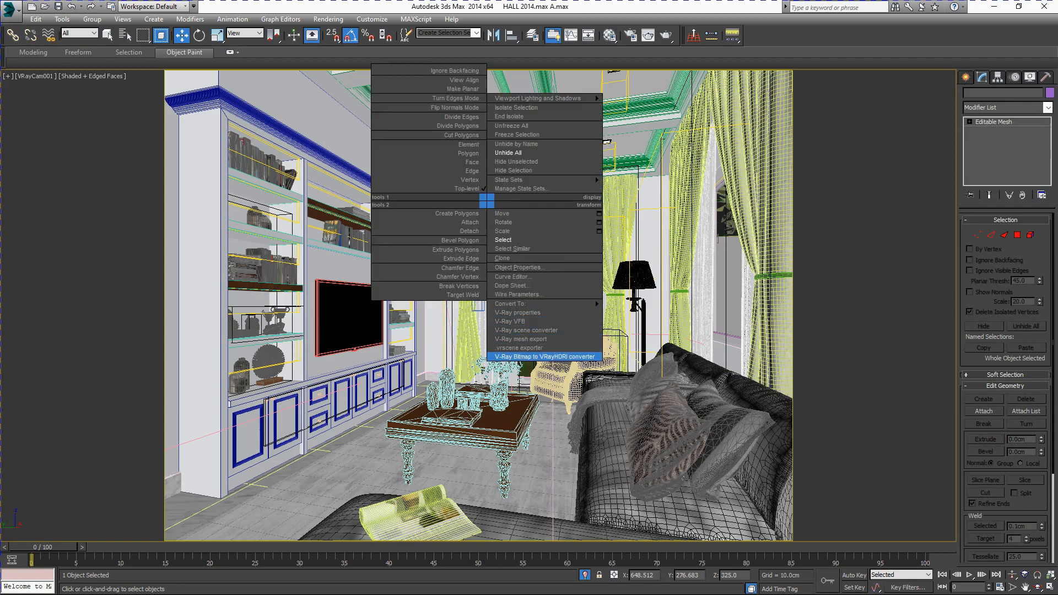
{"action": "left_click", "coordinate": [510, 321]}
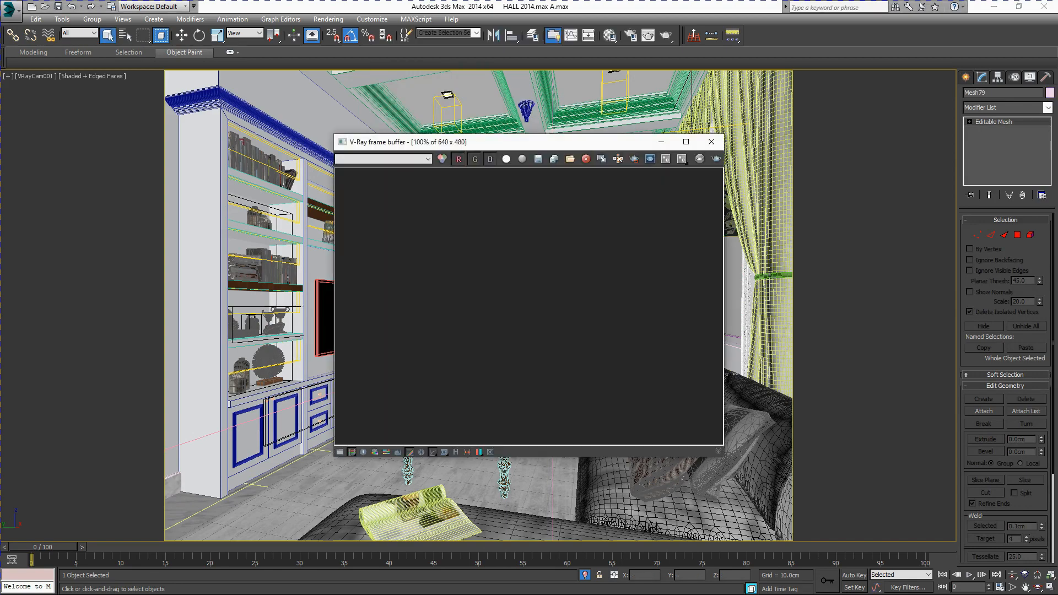
{"action": "left_click", "coordinate": [716, 158]}
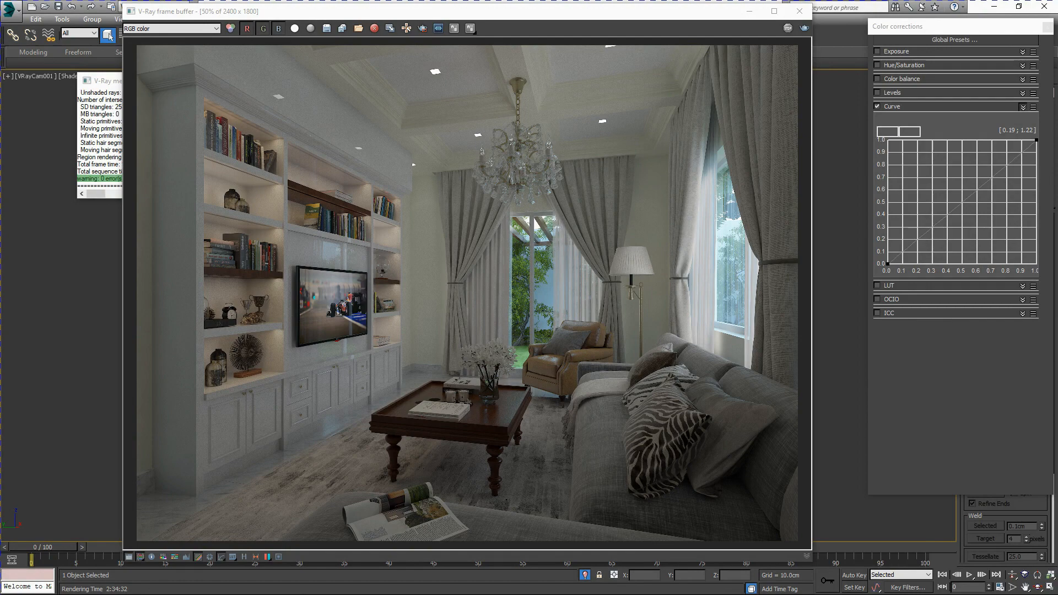
Close and reopen the frame buffer's color corrections window, and place it beside the rendered image.
{"action": "left_click_drag", "start_coordinate": [936, 26], "coordinate": [927, 28]}
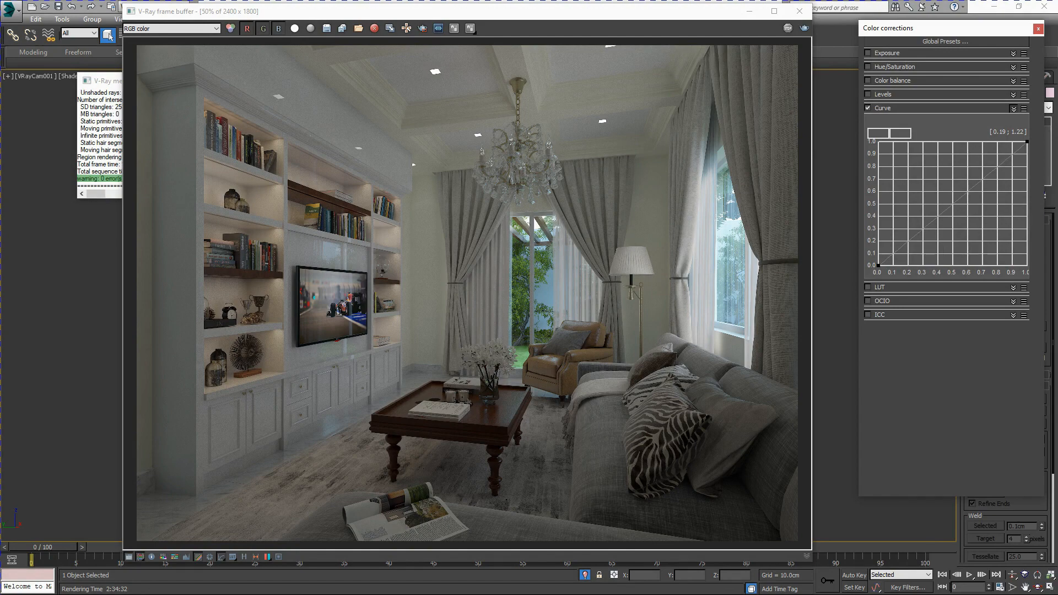
{"action": "left_click_drag", "start_coordinate": [927, 27], "coordinate": [630, 40]}
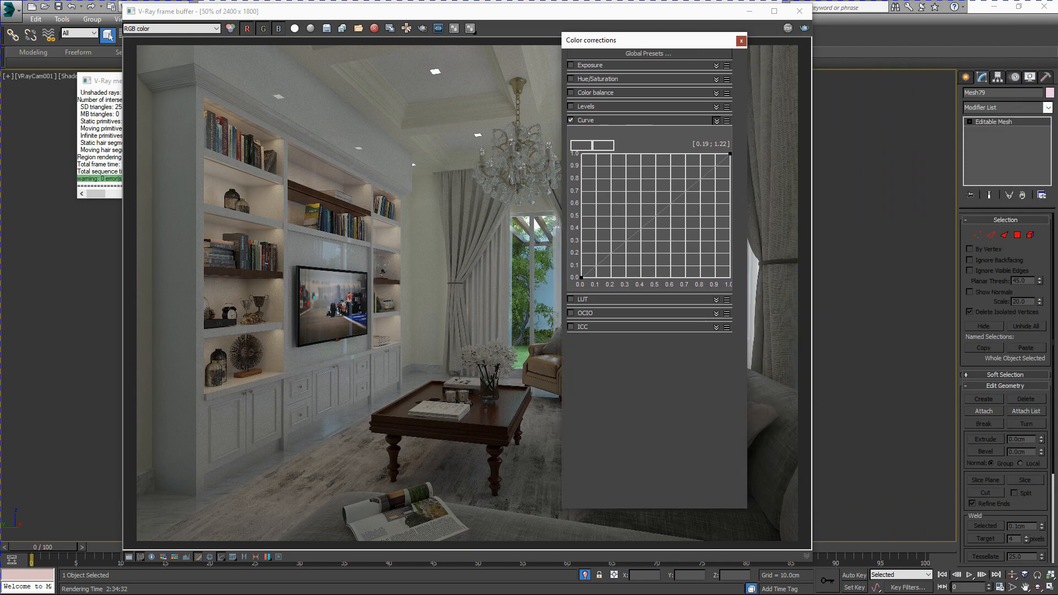
{"action": "left_click", "coordinate": [741, 40]}
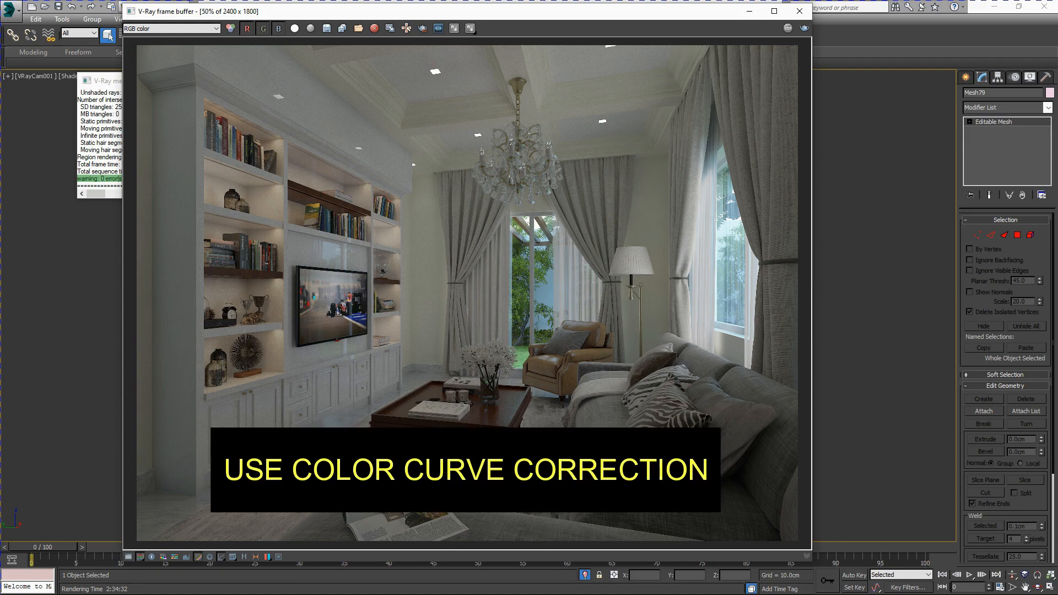
{"action": "left_click", "coordinate": [141, 557]}
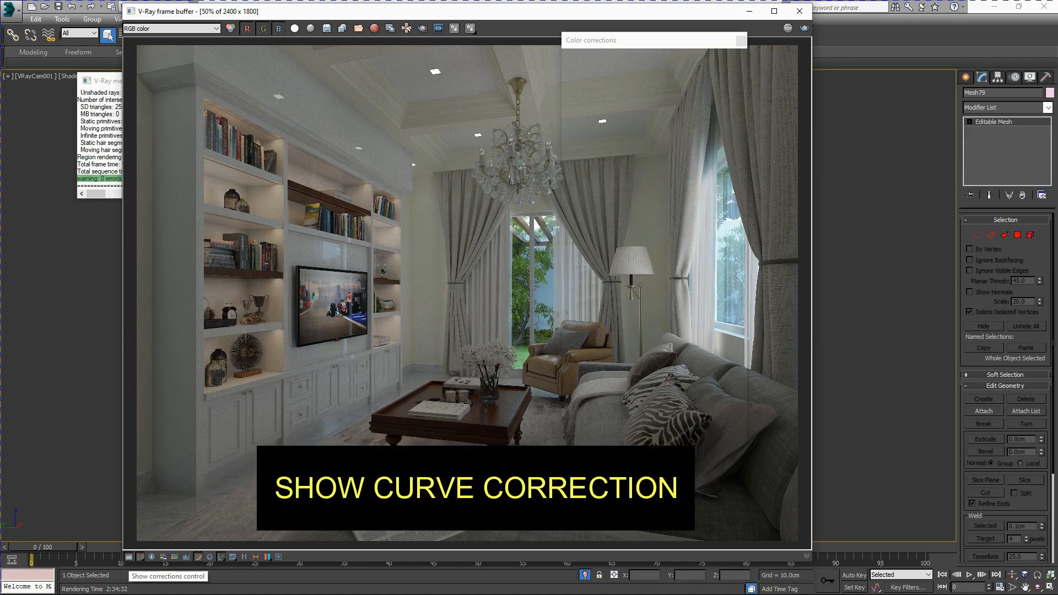
{"action": "left_click_drag", "start_coordinate": [650, 41], "coordinate": [906, 23]}
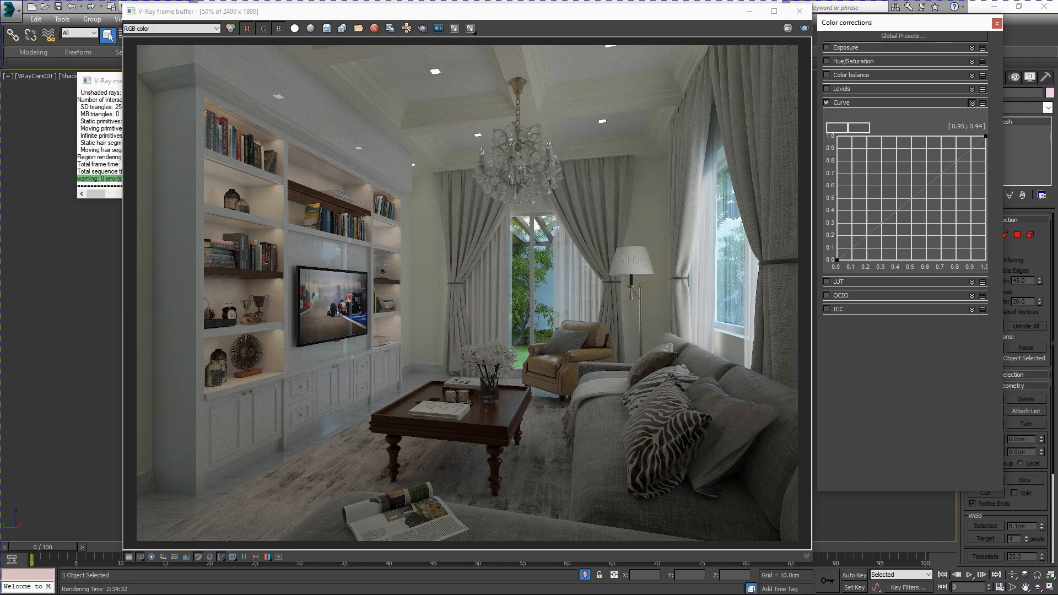
Make both correction curve end points Bezier, pulling the white point's handle to about 0.2, 1.07 and the black point's to about 0.18, 0.12.
{"action": "right_click", "coordinate": [985, 136]}
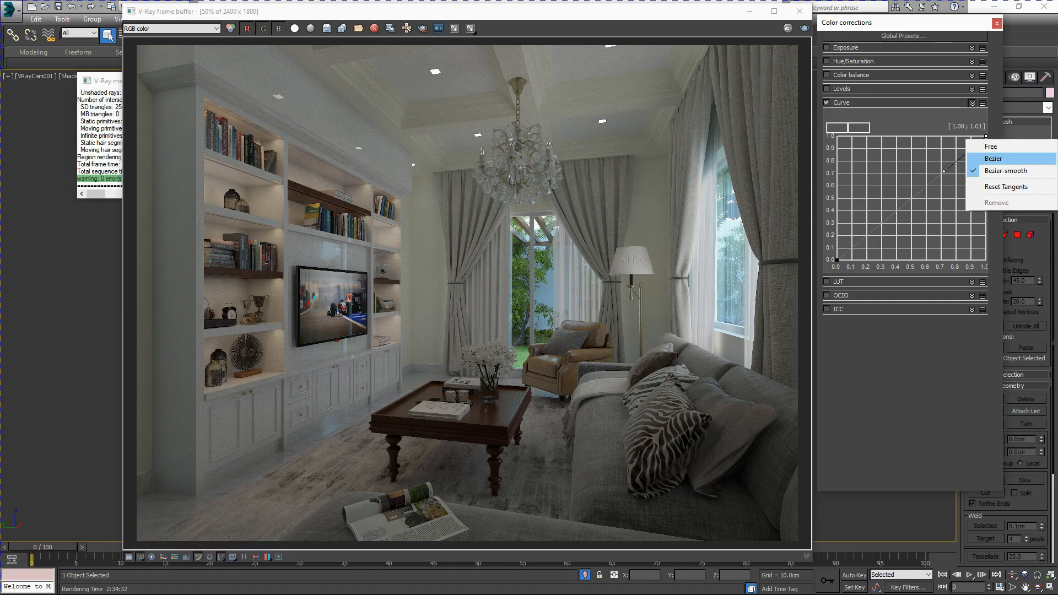
{"action": "left_click", "coordinate": [993, 158]}
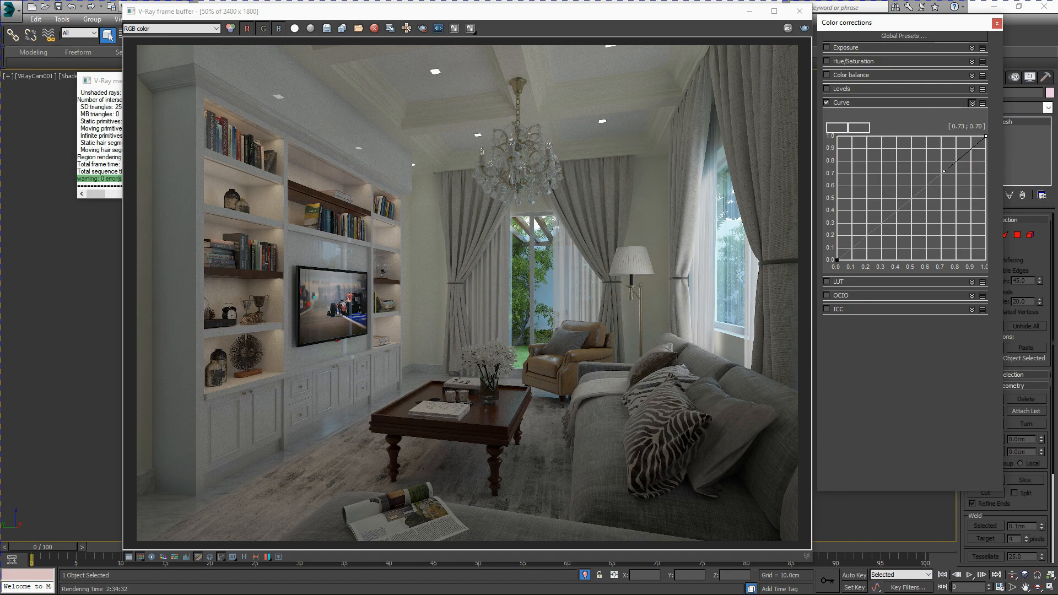
{"action": "left_click_drag", "start_coordinate": [944, 171], "coordinate": [868, 128]}
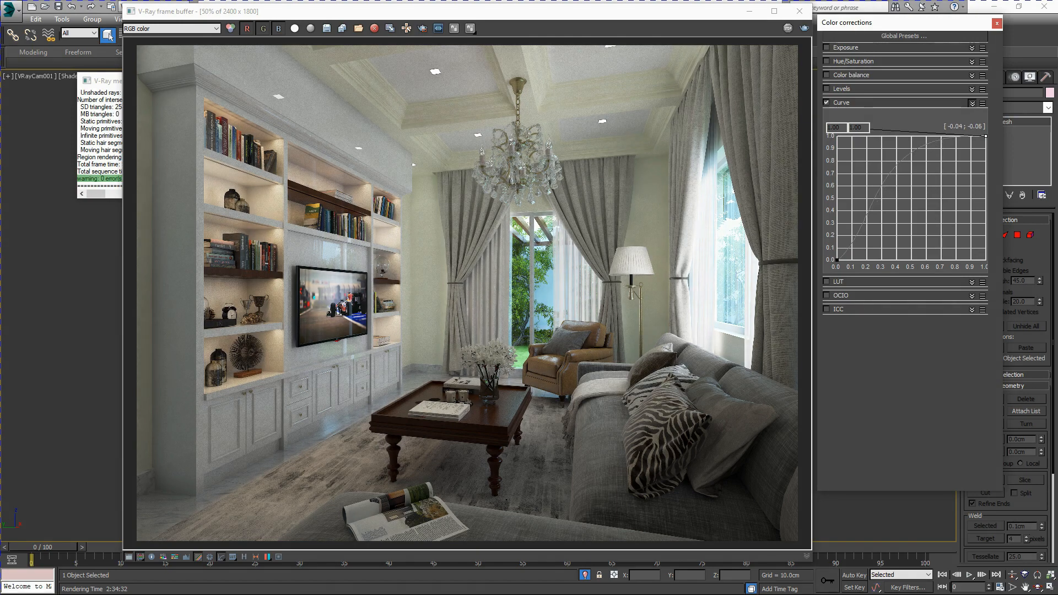
{"action": "right_click", "coordinate": [837, 261]}
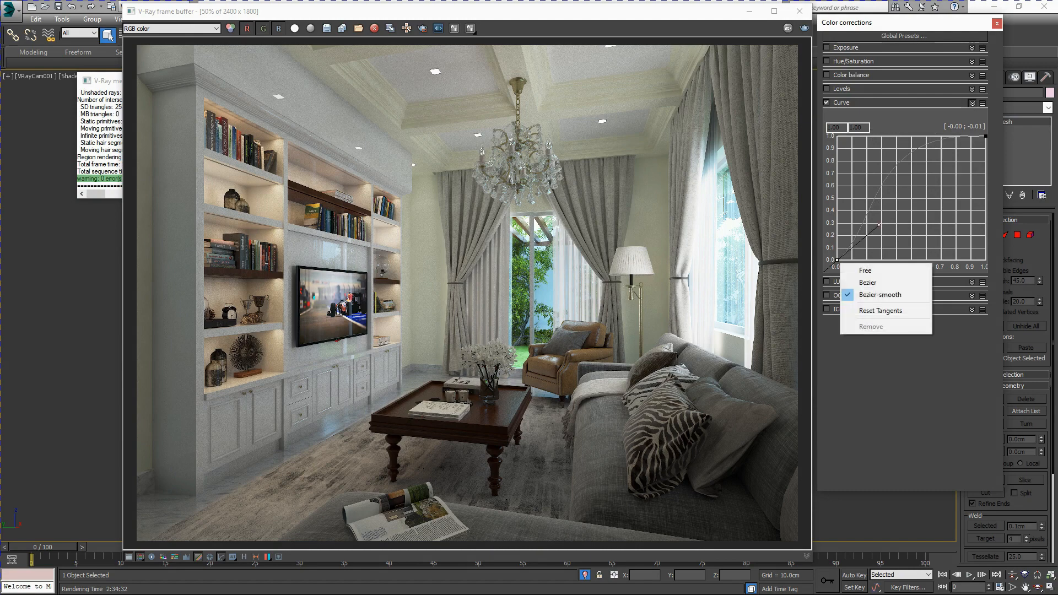
{"action": "left_click", "coordinate": [868, 282]}
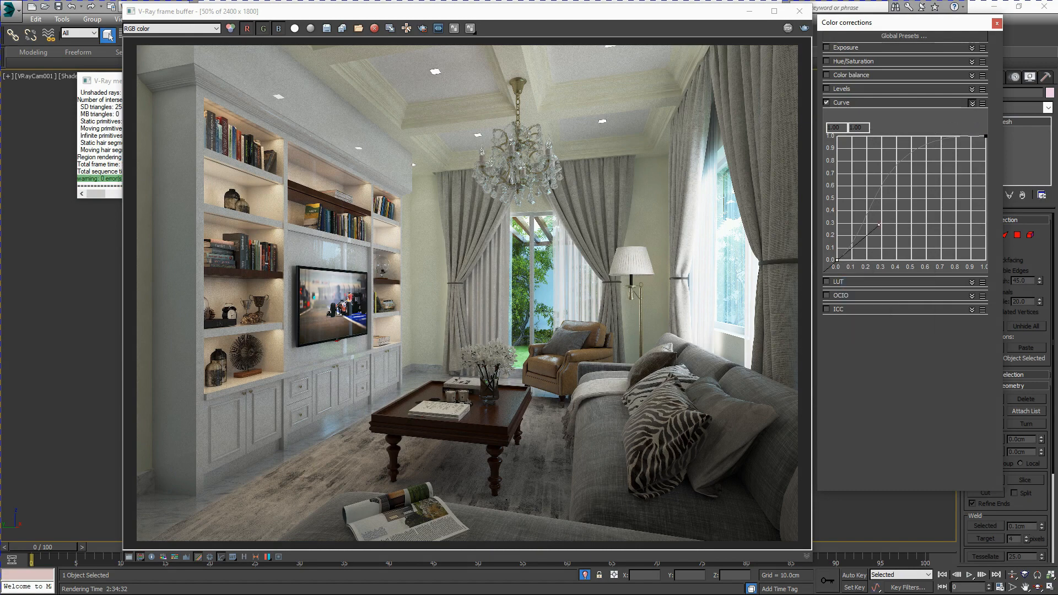
{"action": "left_click_drag", "start_coordinate": [879, 224], "coordinate": [864, 245]}
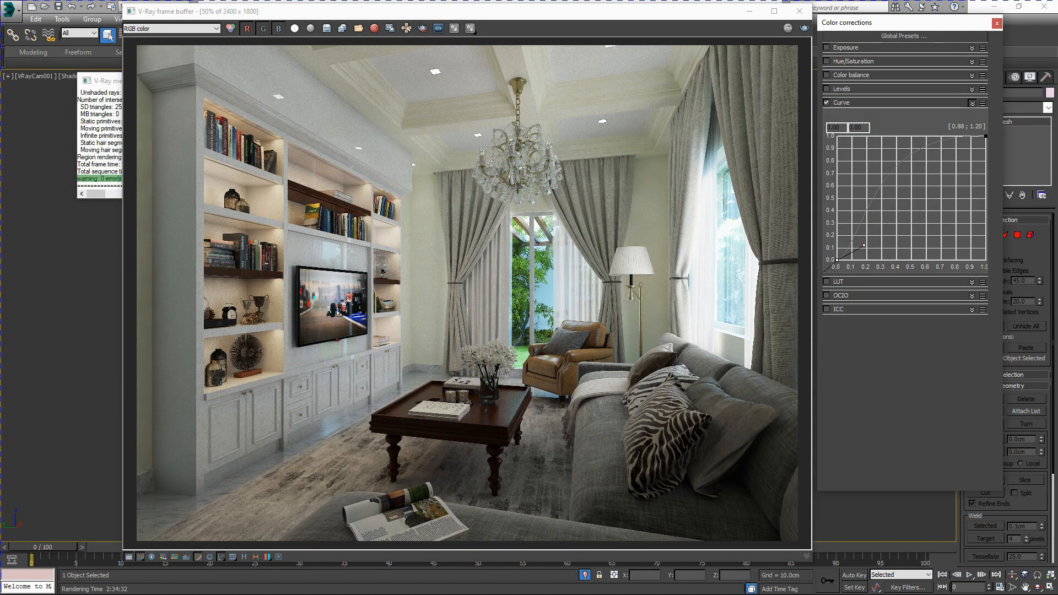
Close the color corrections and start saving all image channels, browsing to the RAW folder inside PROJECT1's RENDER folder.
{"action": "left_click", "coordinate": [996, 23]}
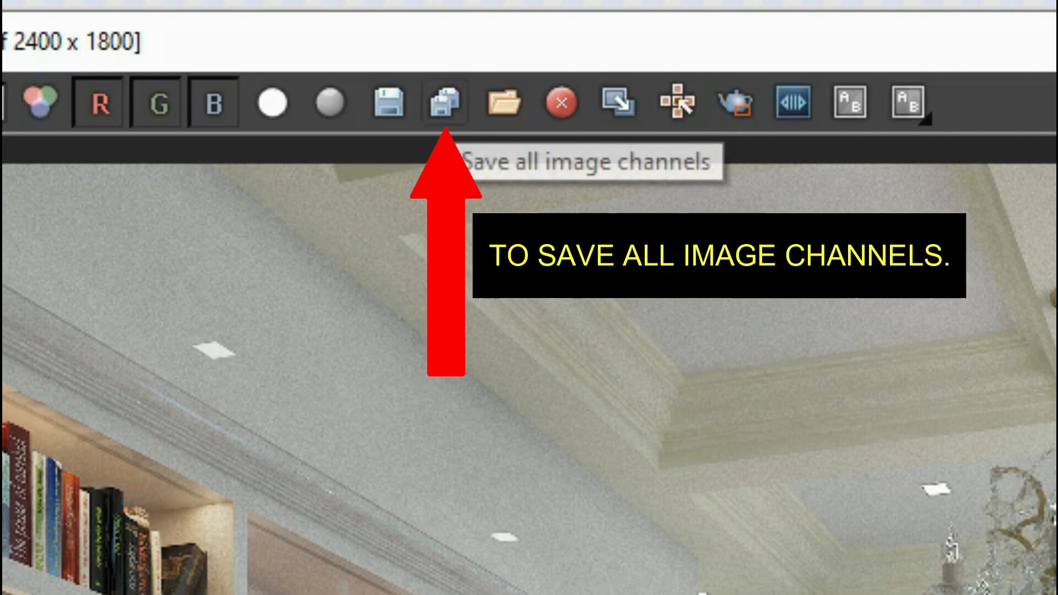
{"action": "left_click", "coordinate": [444, 103]}
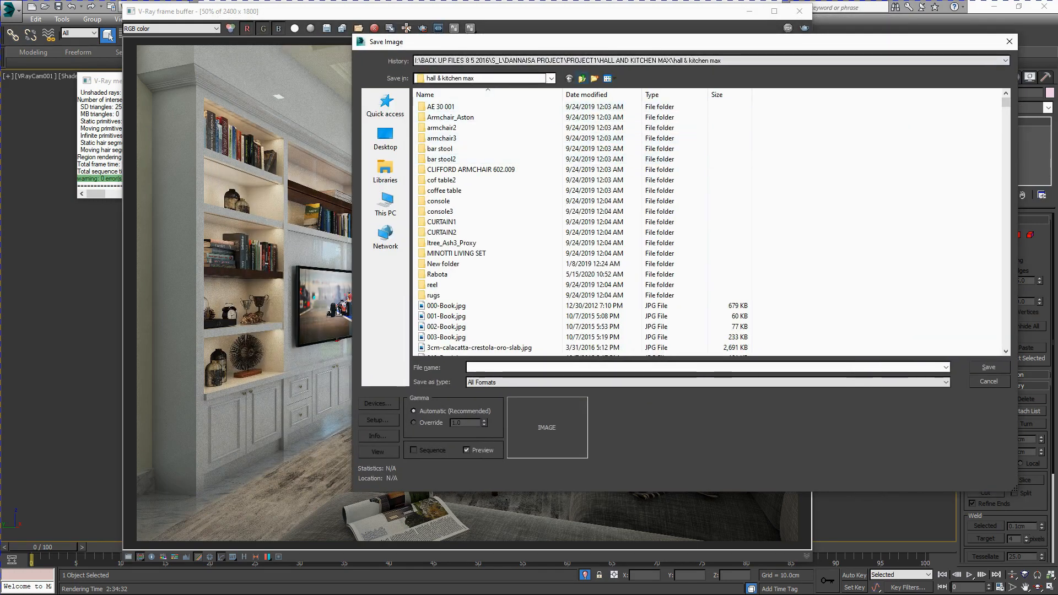
{"action": "left_click", "coordinate": [582, 78]}
{"action": "left_click", "coordinate": [581, 78]}
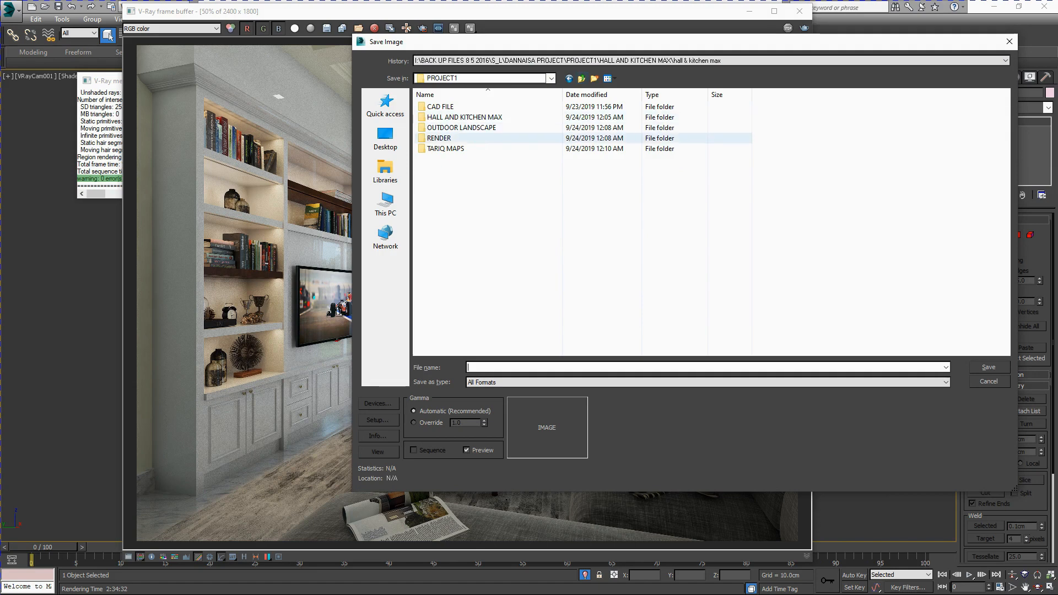
{"action": "double_click", "coordinate": [436, 138]}
{"action": "left_click", "coordinate": [460, 117]}
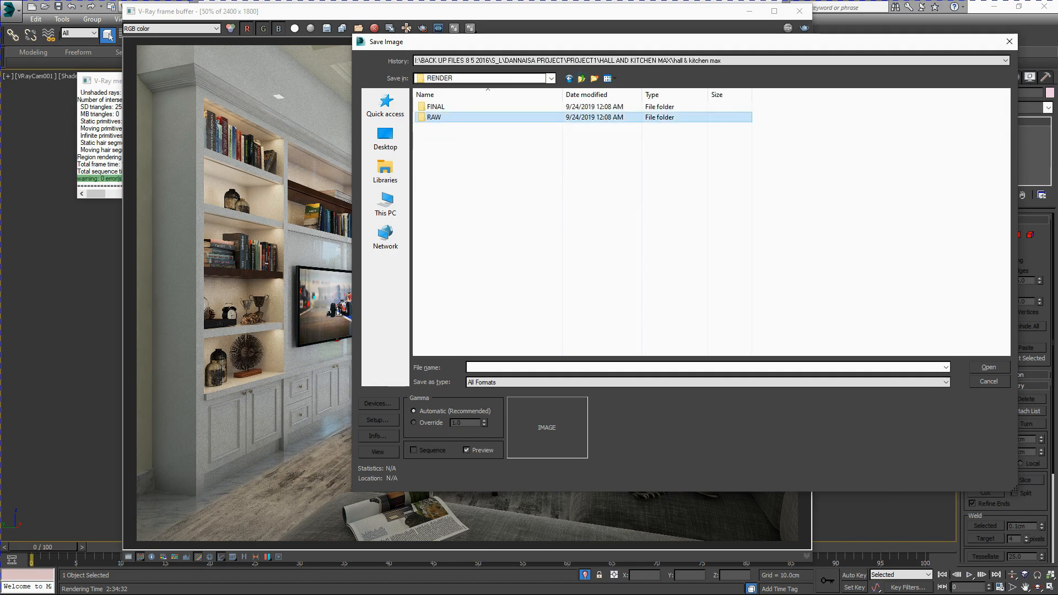
{"action": "key", "text": "Return"}
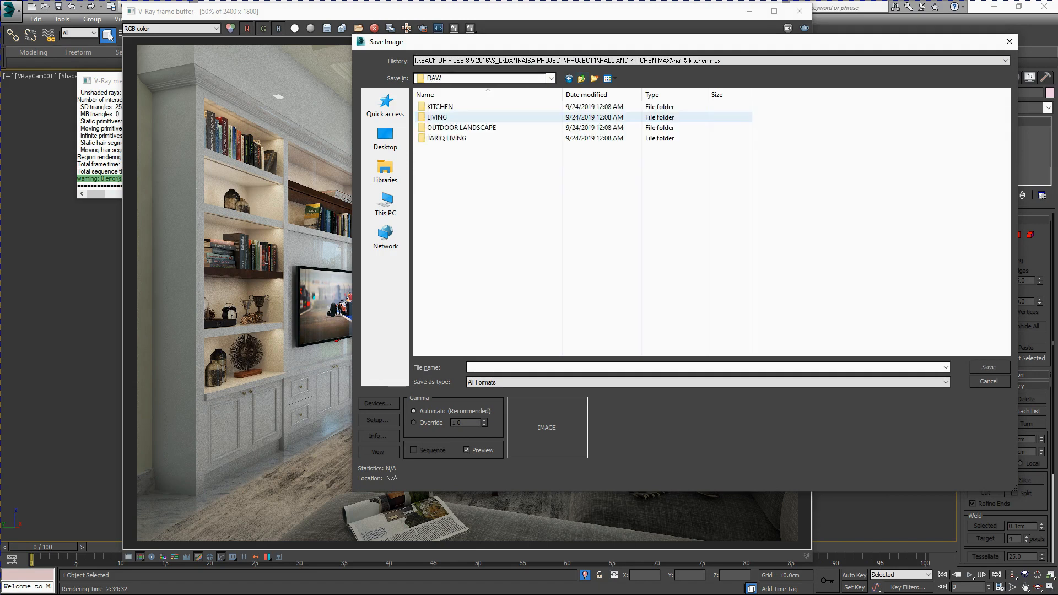
Create a folder named LIVING ROOM2 inside the RAW folder and open it as the save location.
{"action": "right_click", "coordinate": [461, 183]}
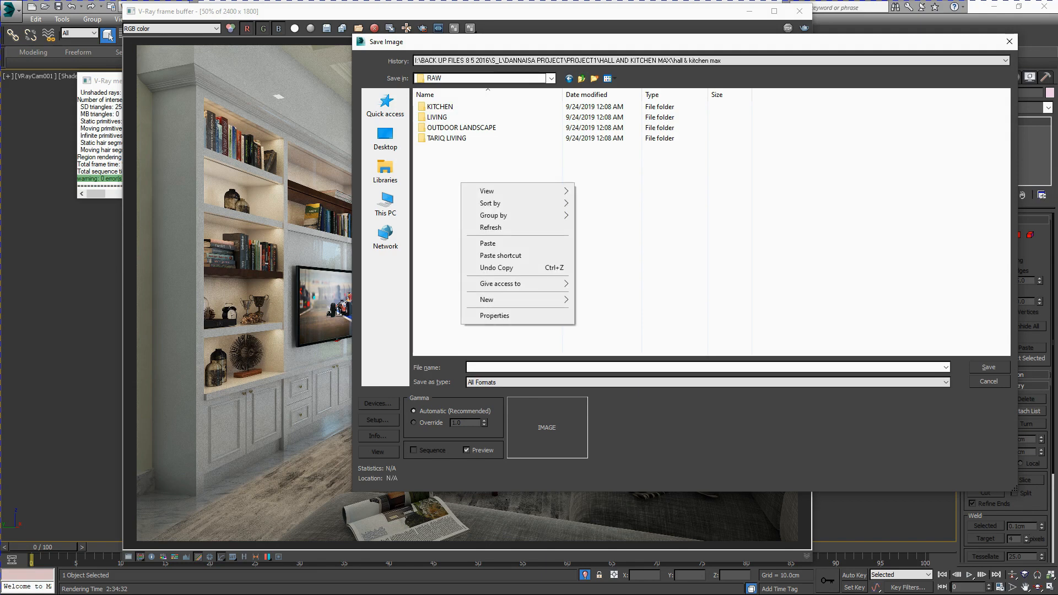
{"action": "key", "text": "w"}
{"action": "key", "text": "f"}
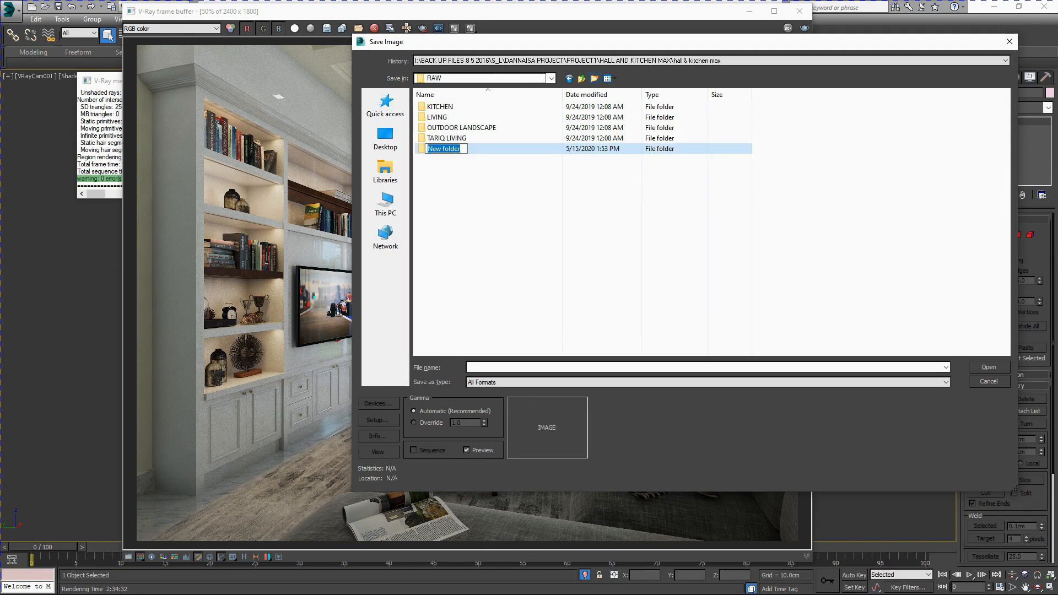
{"action": "type", "text": "LIVNING"}
{"action": "key", "text": "BackSpace"}
{"action": "key", "text": "BackSpace"}
{"action": "key", "text": "BackSpace"}
{"action": "key", "text": "BackSpace"}
{"action": "type", "text": "ING ROOM"}
{"action": "type", "text": "2"}
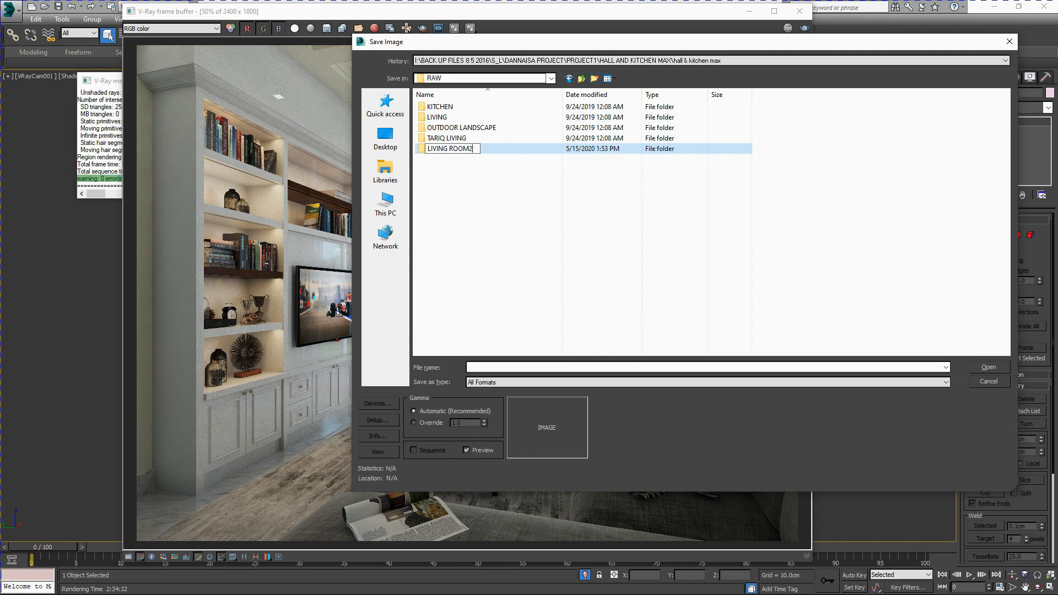
{"action": "key", "text": "Return"}
{"action": "key", "text": "Return"}
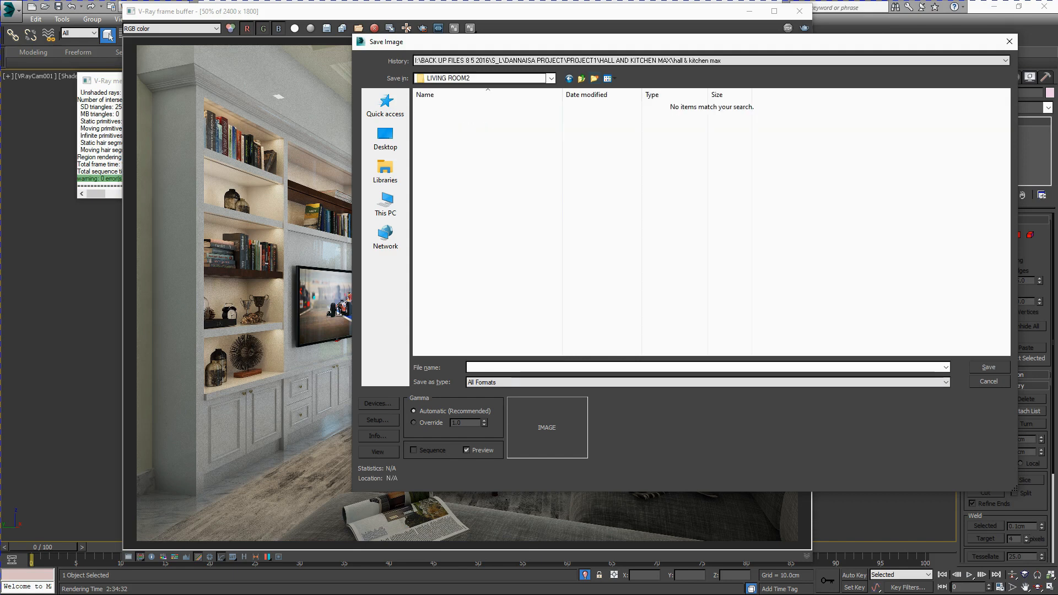
Name the image file LIVING ROOM and set its format to Targa Image File.
{"action": "type", "text": "LIVING ROOM"}
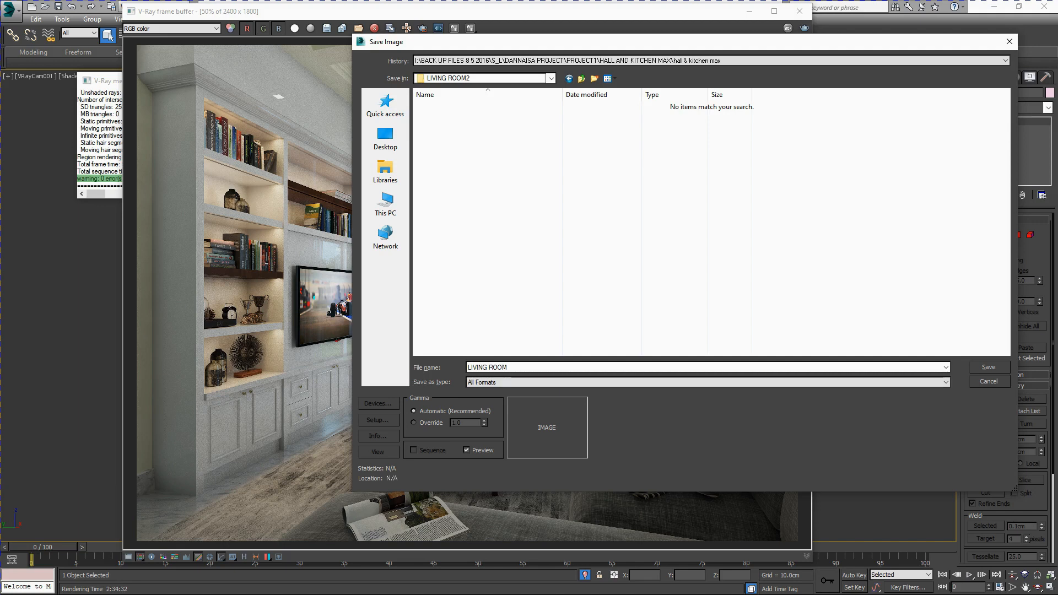
{"action": "left_click", "coordinate": [707, 382]}
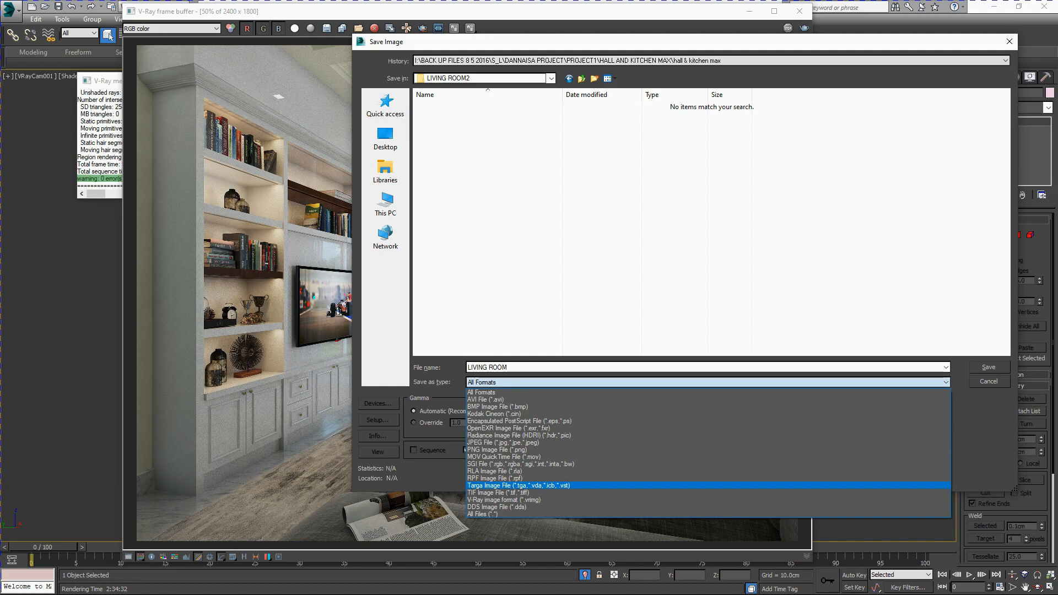
{"action": "key", "text": "Escape"}
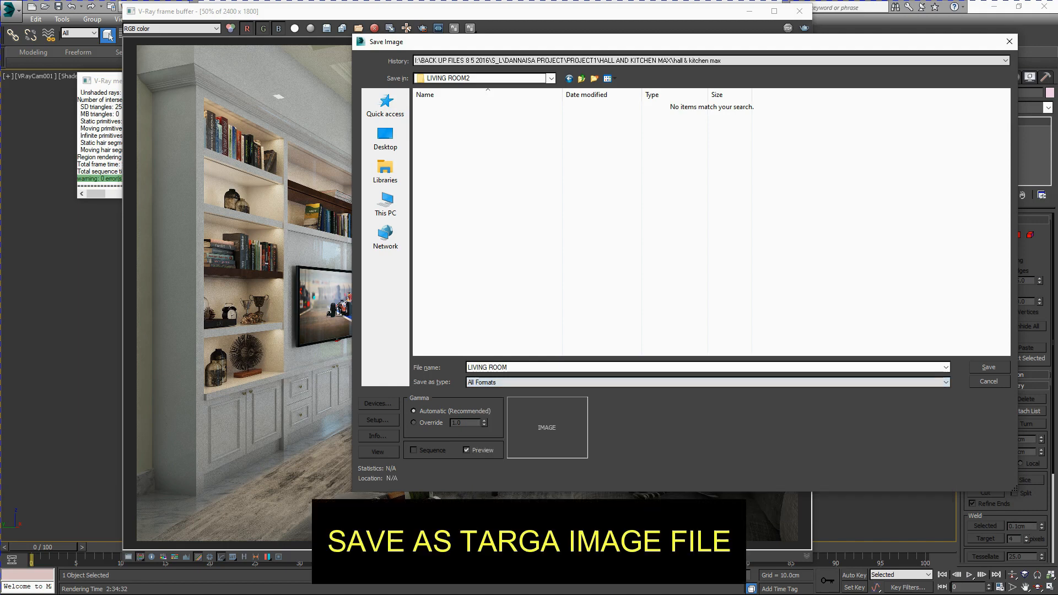
{"action": "left_click", "coordinate": [707, 382]}
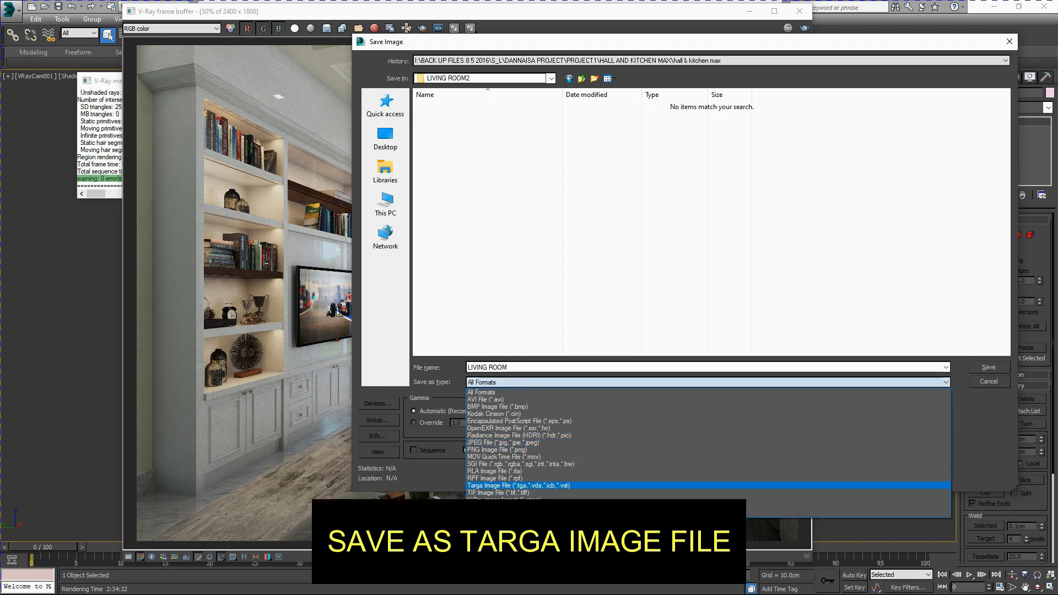
{"action": "left_click", "coordinate": [518, 485]}
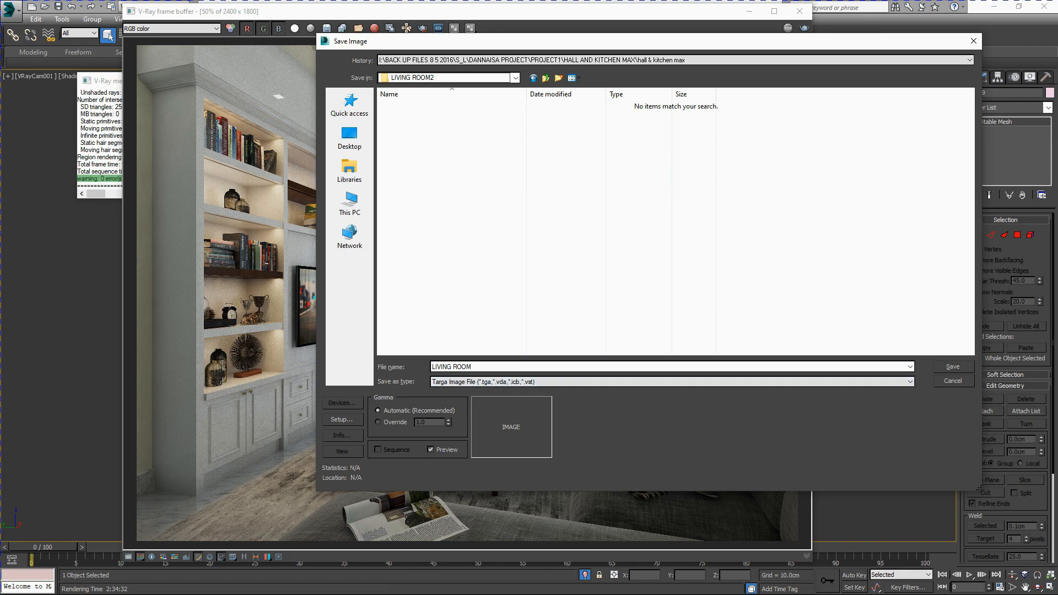
Override the output gamma with 2.2 and save the channels, accepting the 32-bit compressed Targa options.
{"action": "left_click_drag", "start_coordinate": [551, 41], "coordinate": [577, 67]}
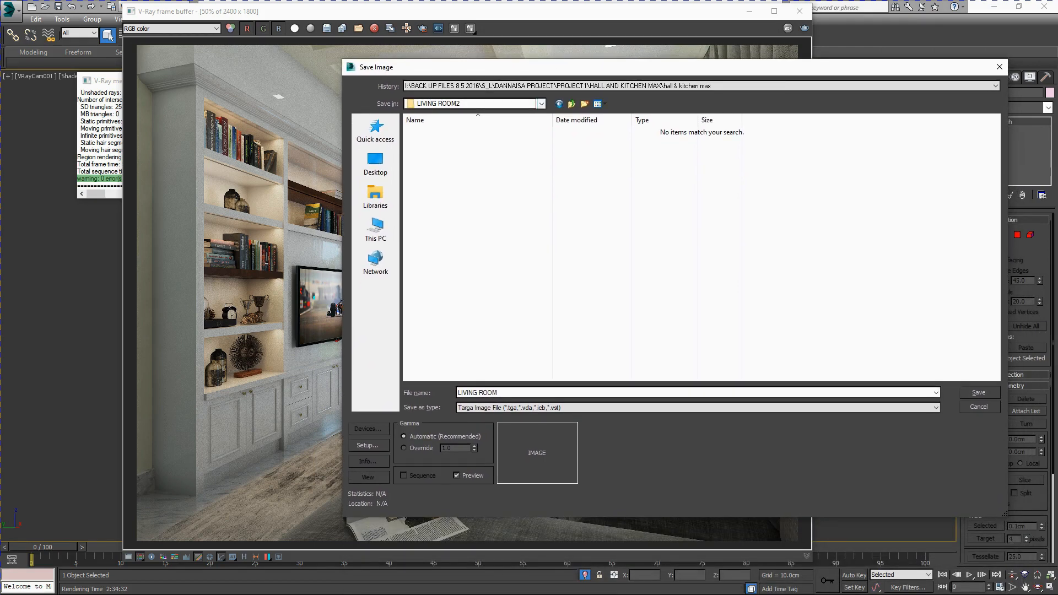
{"action": "left_click", "coordinate": [404, 448]}
{"action": "double_click", "coordinate": [454, 448]}
{"action": "type", "text": "2.2"}
{"action": "key", "text": "Return"}
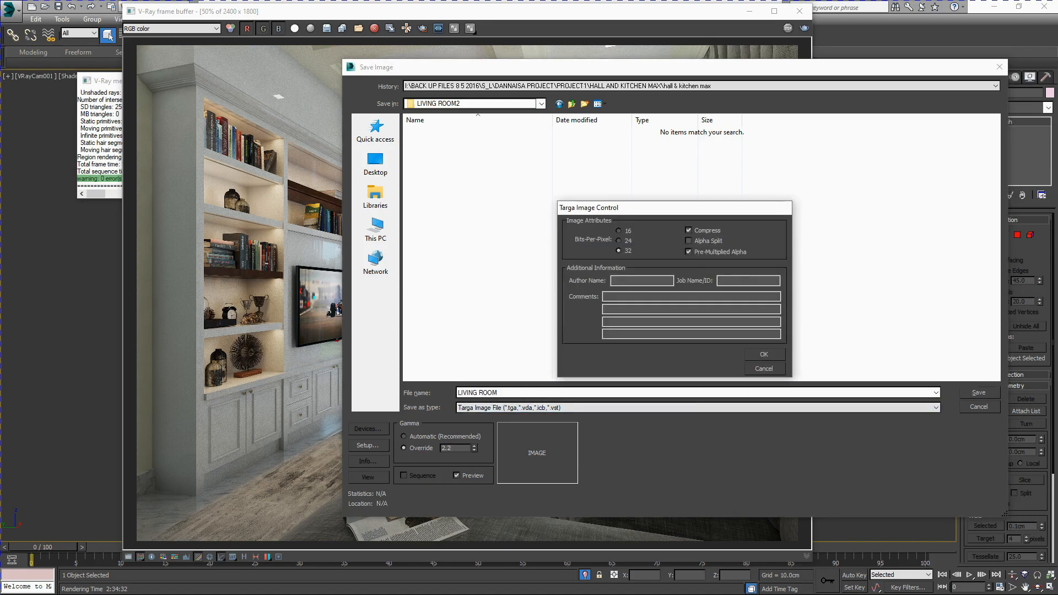
{"action": "key", "text": "Return"}
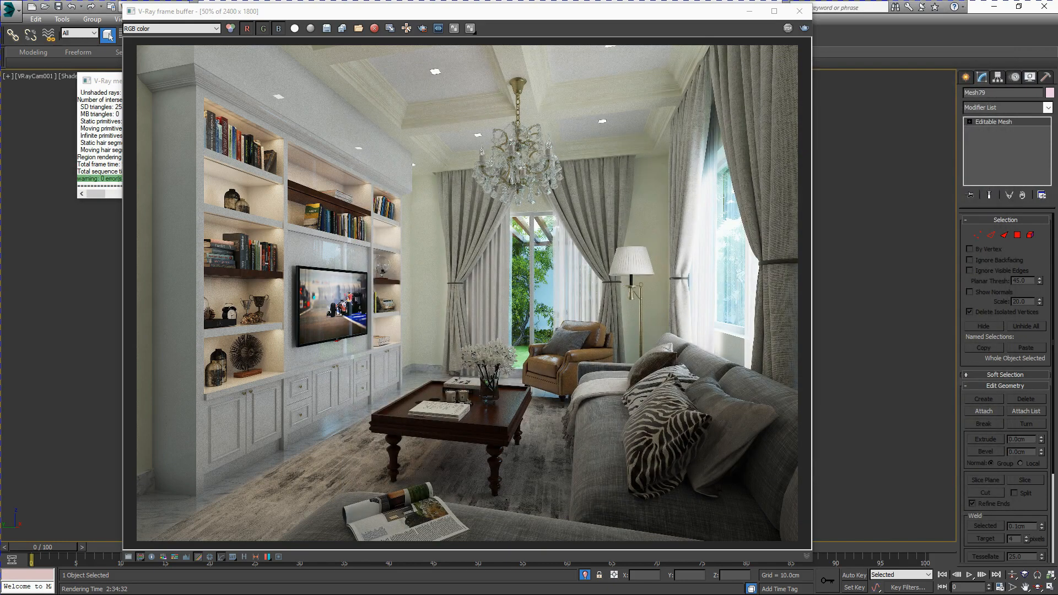
Open the render setup, check the V-Ray settings, and set the light cache subdivs to 1000.
{"action": "left_click", "coordinate": [108, 35]}
{"action": "left_click", "coordinate": [327, 19]}
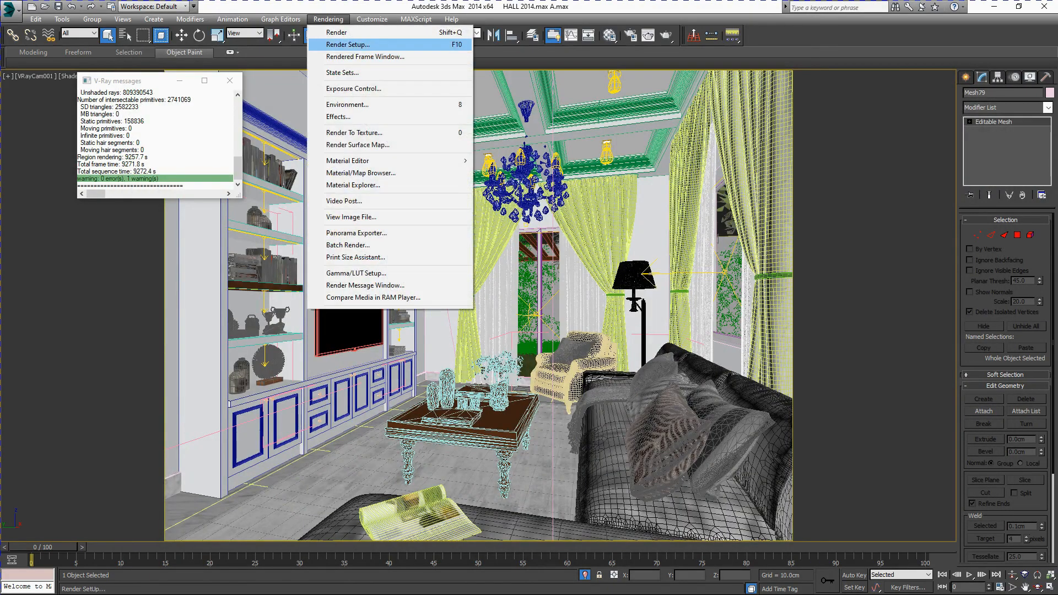
{"action": "left_click", "coordinate": [348, 44]}
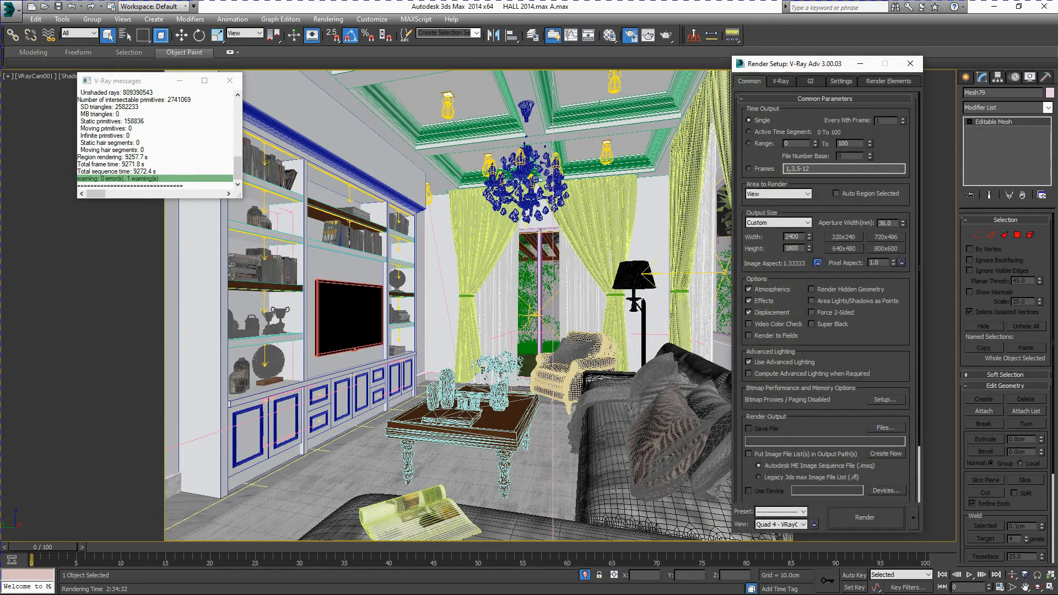
{"action": "left_click_drag", "start_coordinate": [806, 64], "coordinate": [760, 58]}
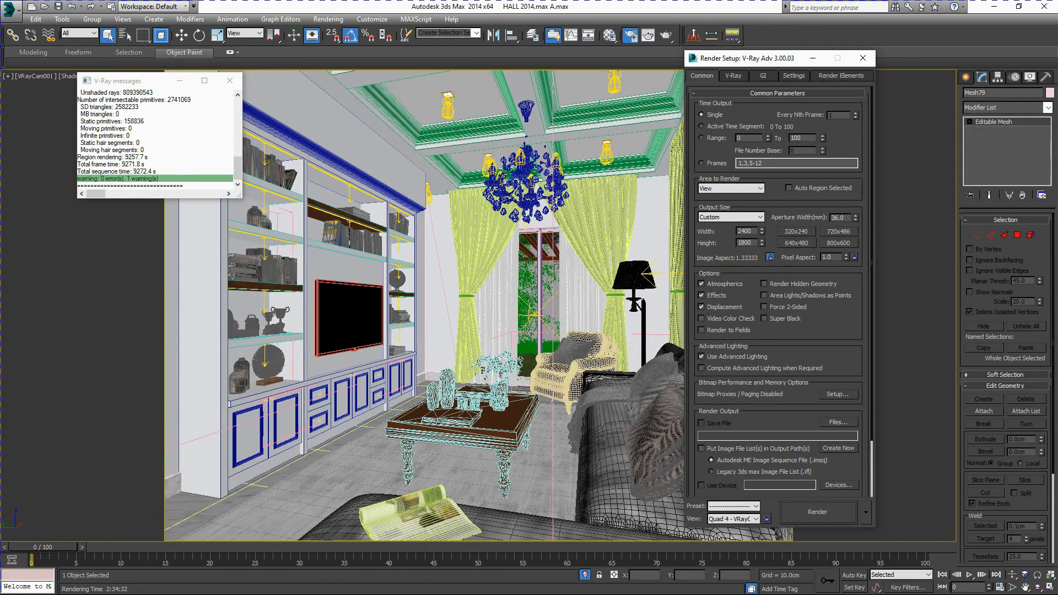
{"action": "left_click", "coordinate": [732, 76]}
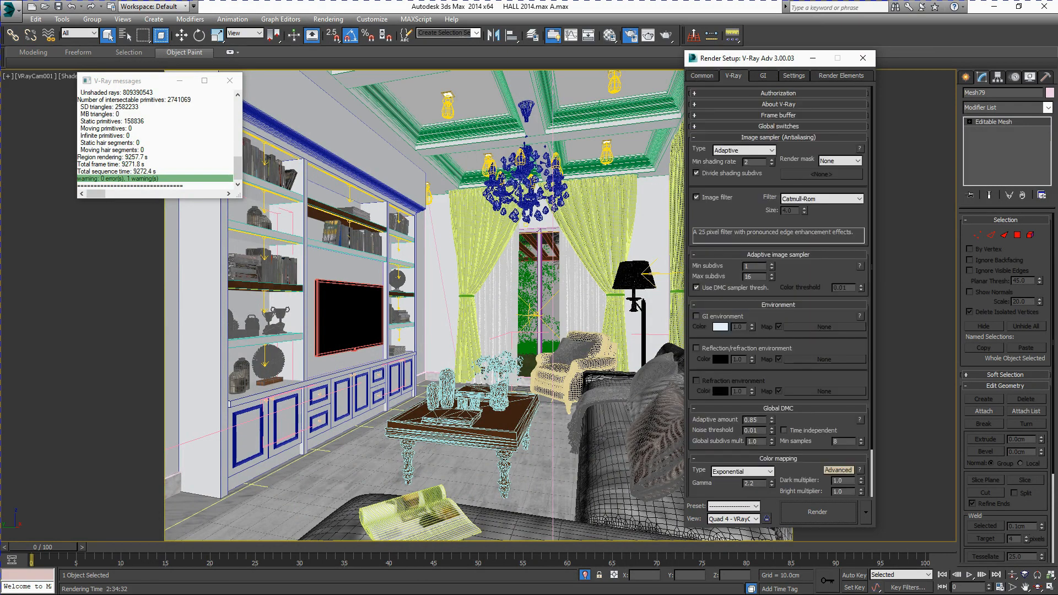
{"action": "scroll", "coordinate": [781, 292], "scroll_direction": "down", "scroll_amount": 2}
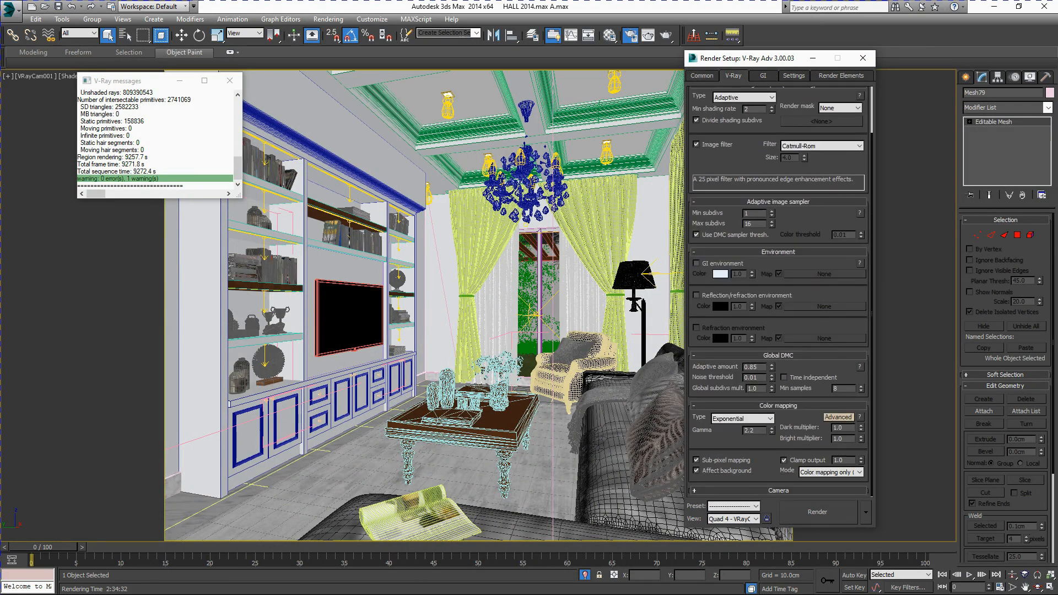
{"action": "left_click", "coordinate": [762, 75]}
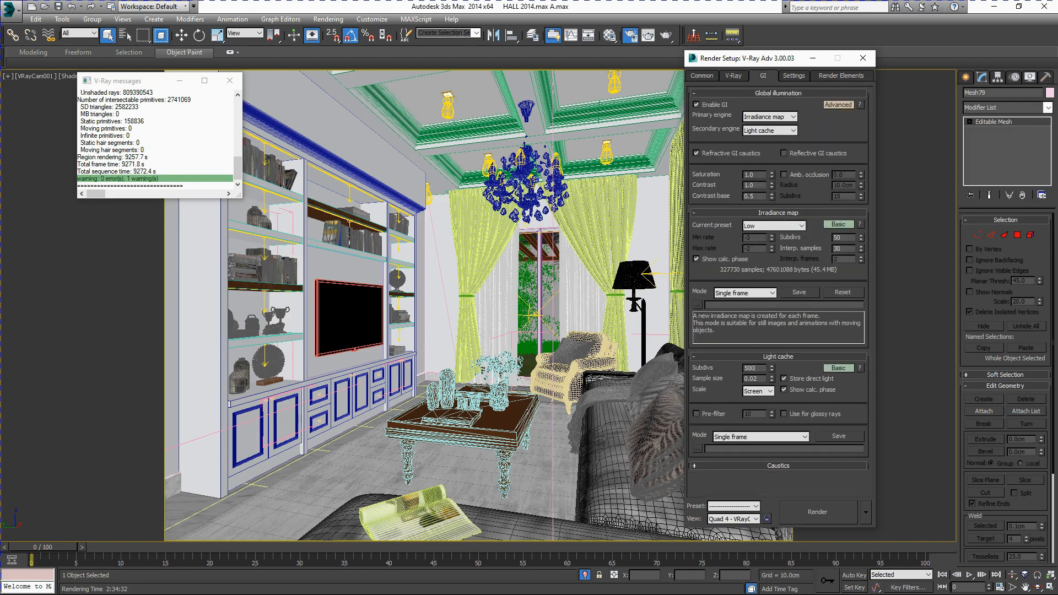
{"action": "double_click", "coordinate": [751, 367]}
{"action": "type", "text": "1000"}
Set the irradiance map subdivs to 100 and interpolation samples to 50, and close the render setup.
{"action": "double_click", "coordinate": [836, 236]}
{"action": "type", "text": "1"}
{"action": "double_click", "coordinate": [838, 248]}
{"action": "left_click_drag", "start_coordinate": [782, 58], "coordinate": [749, 55]}
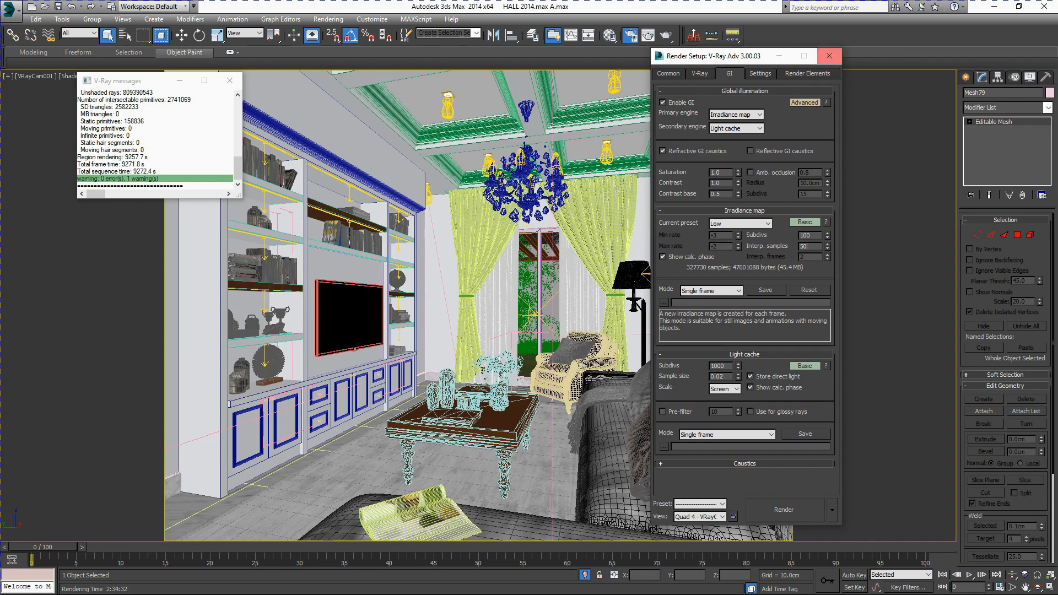
{"action": "left_click", "coordinate": [667, 73]}
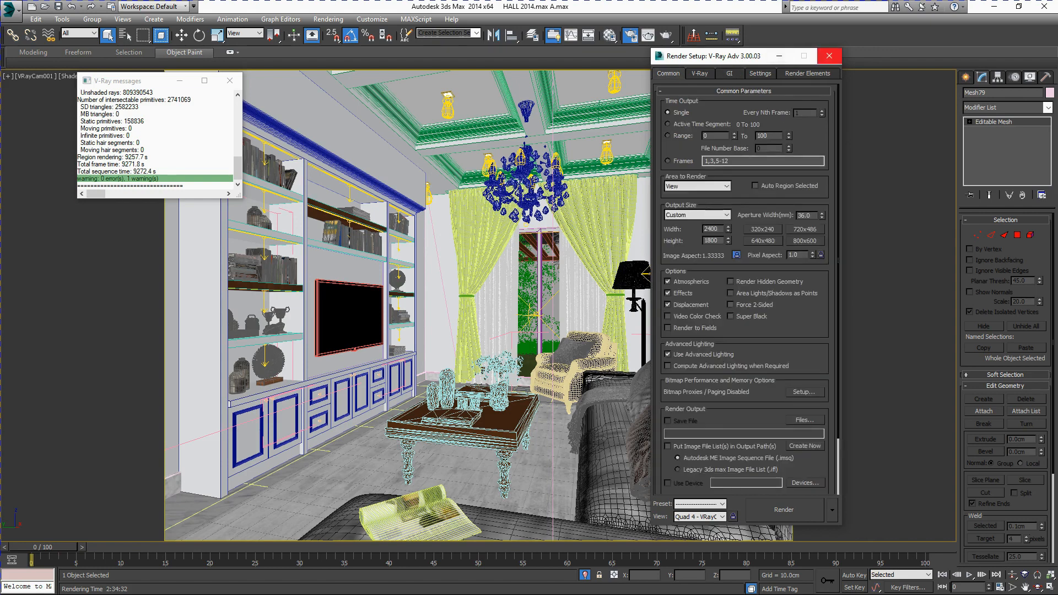
{"action": "left_click", "coordinate": [829, 56]}
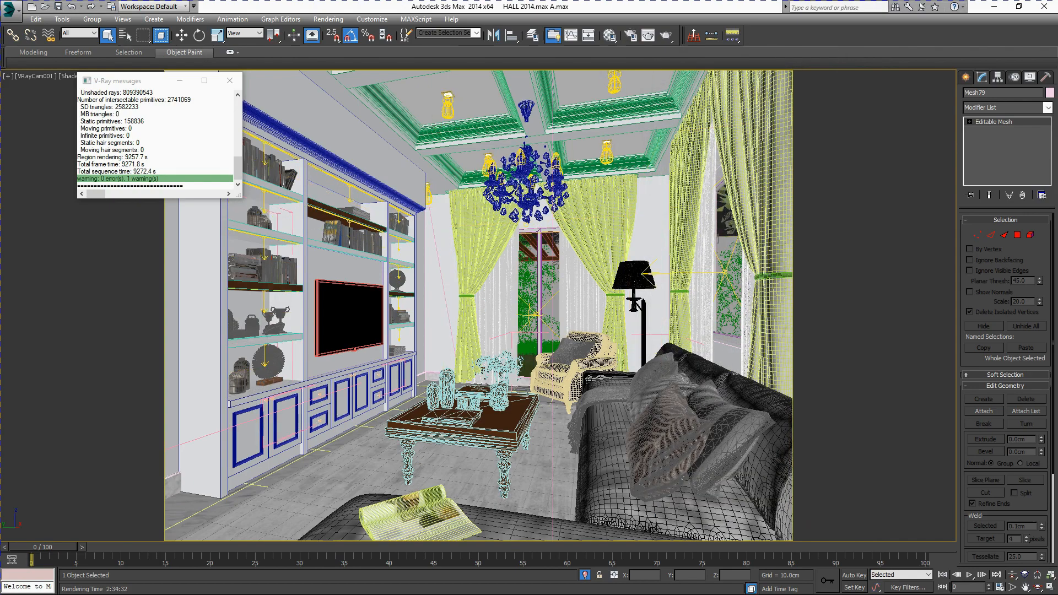
{"action": "key", "text": "super"}
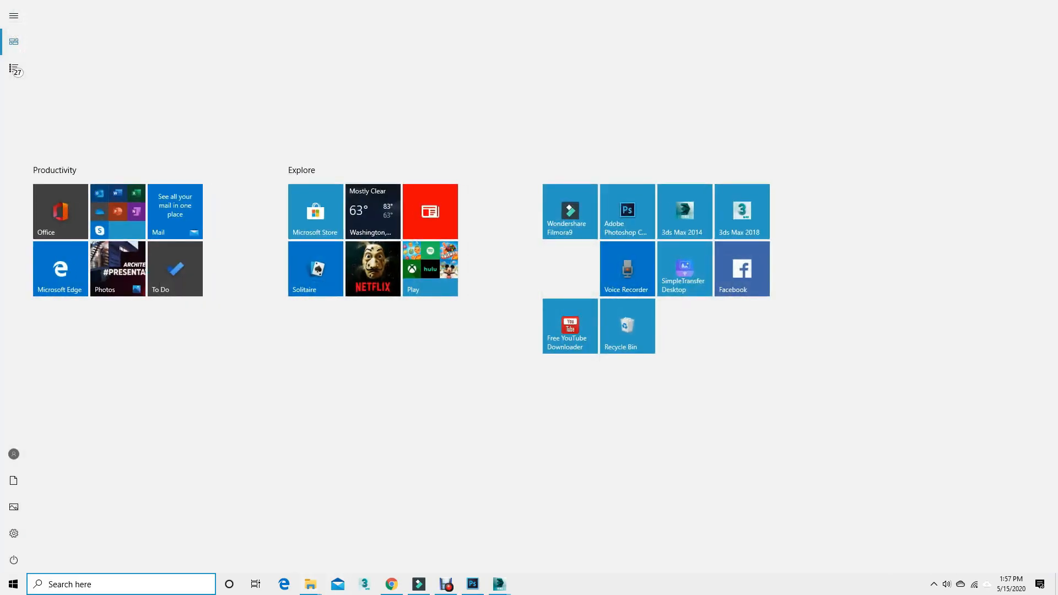
{"action": "mouse_move", "coordinate": [499, 584]}
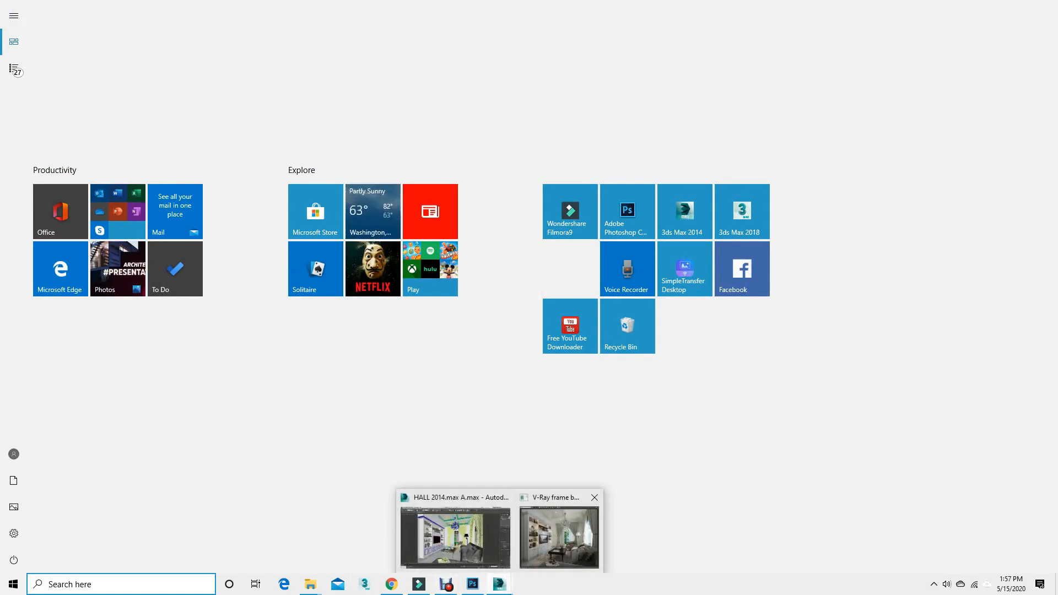
{"action": "left_click", "coordinate": [455, 537]}
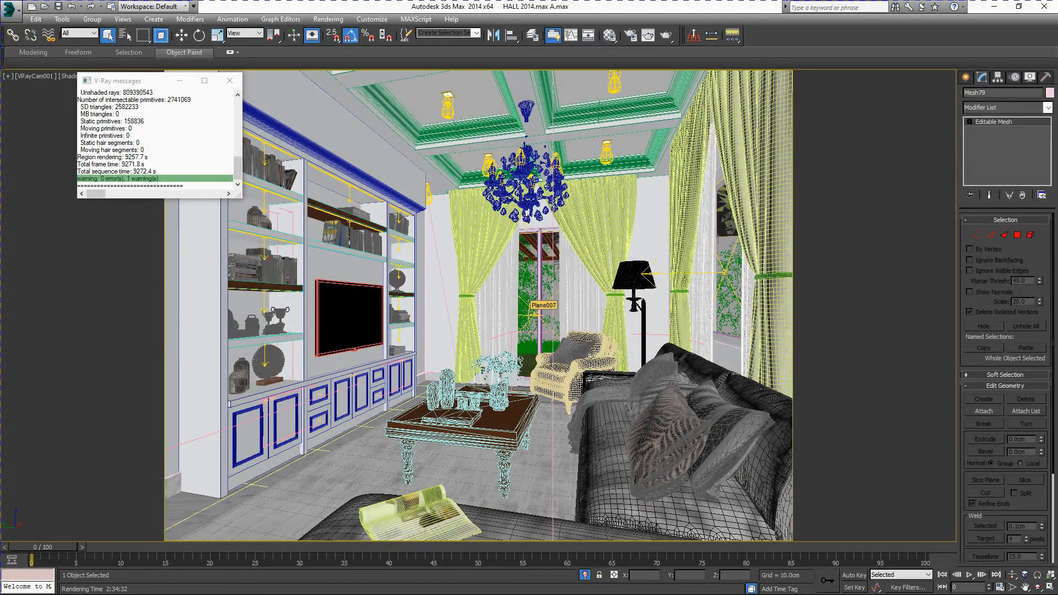
Reopen the V-Ray frame buffer to view the rendered living room, and close it along with the V-Ray messages window.
{"action": "right_click", "coordinate": [534, 232]}
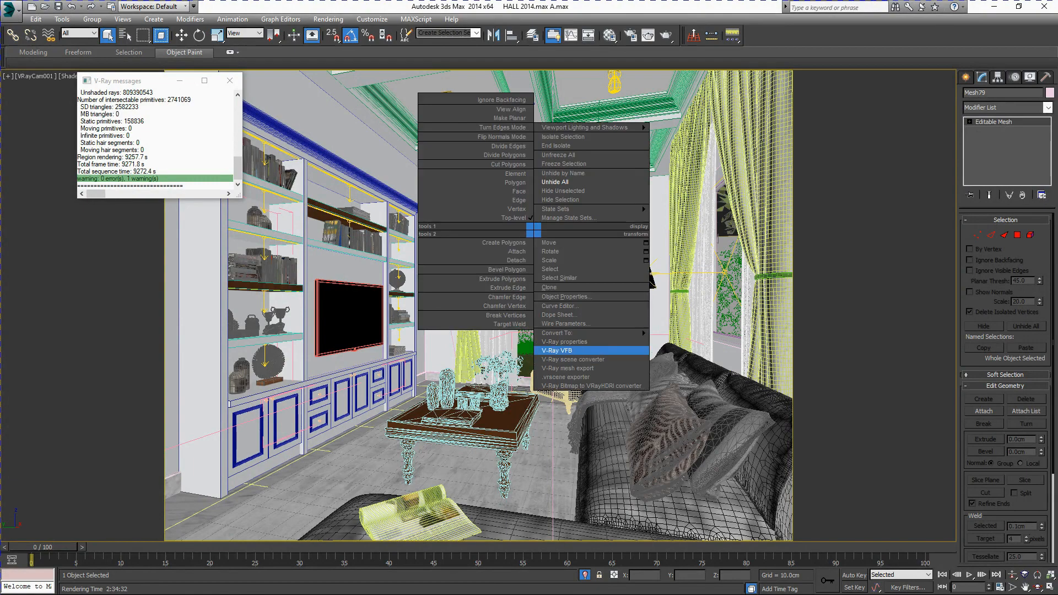
{"action": "left_click", "coordinate": [555, 350]}
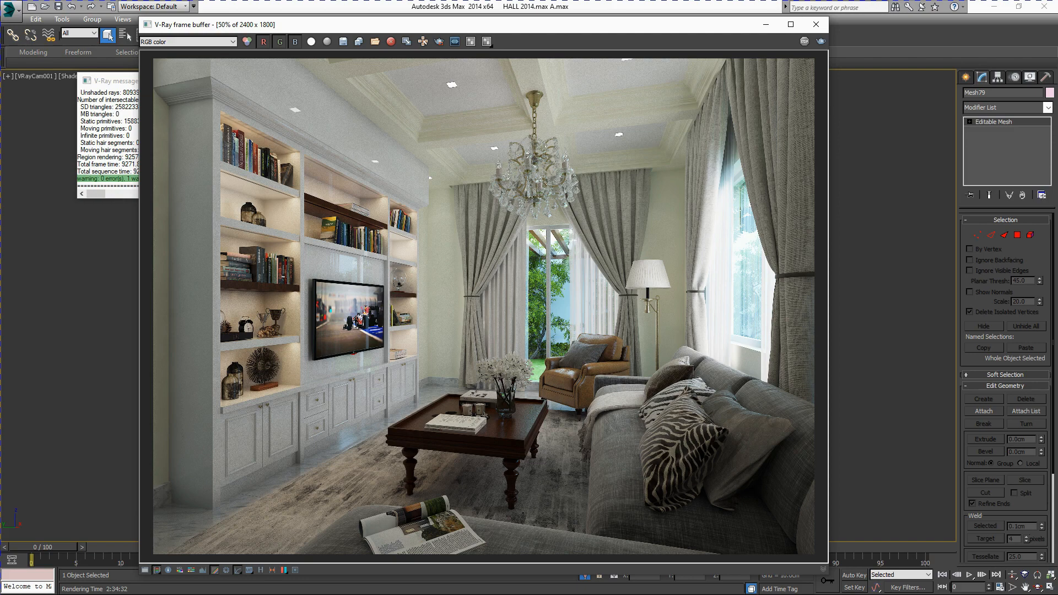
{"action": "left_click", "coordinate": [816, 24]}
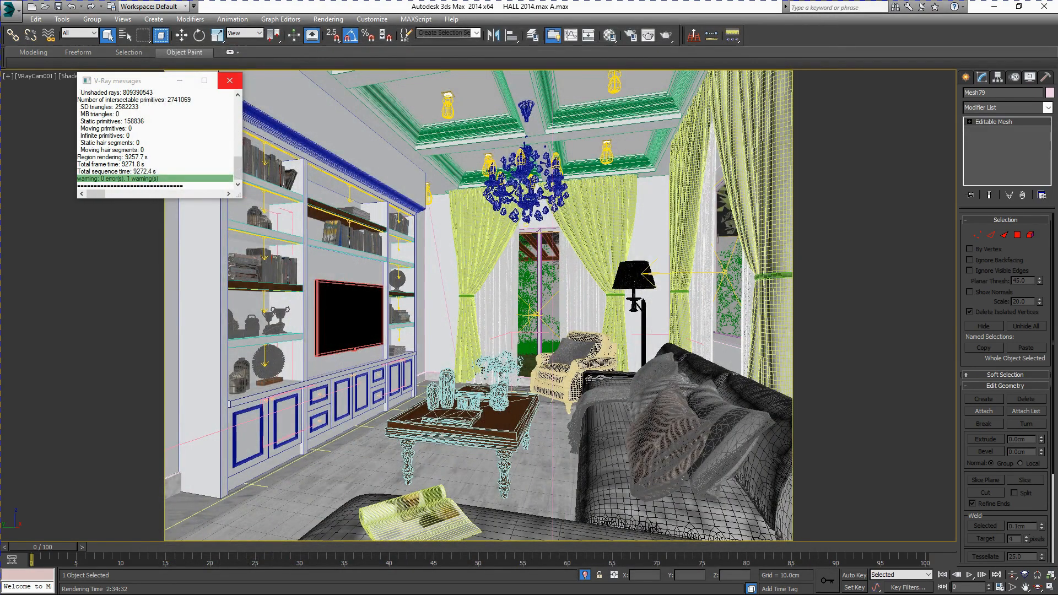
{"action": "left_click", "coordinate": [230, 80]}
{"action": "right_click", "coordinate": [428, 276]}
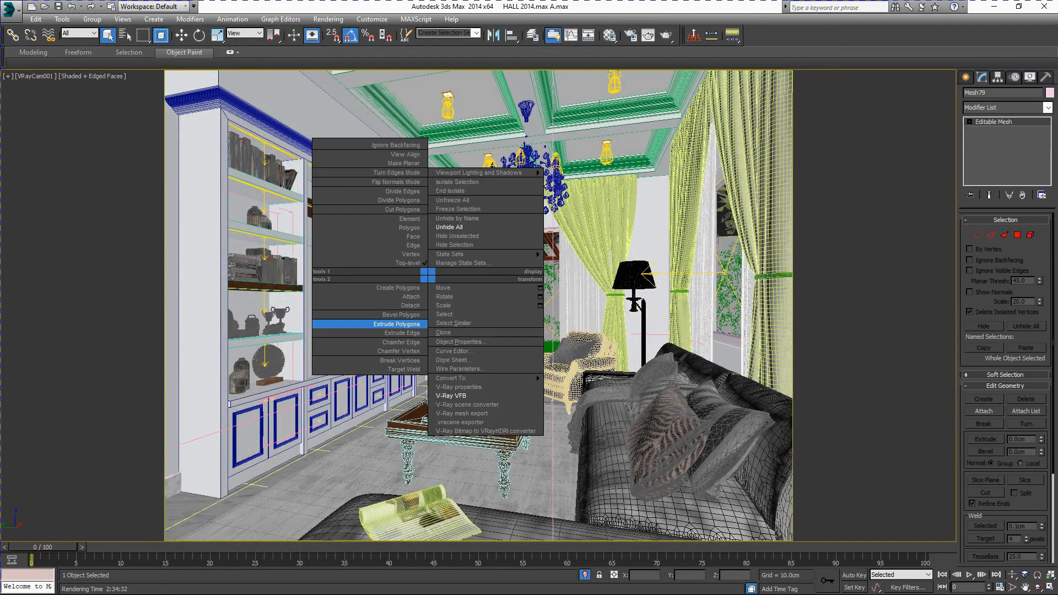
{"action": "key", "text": "Escape"}
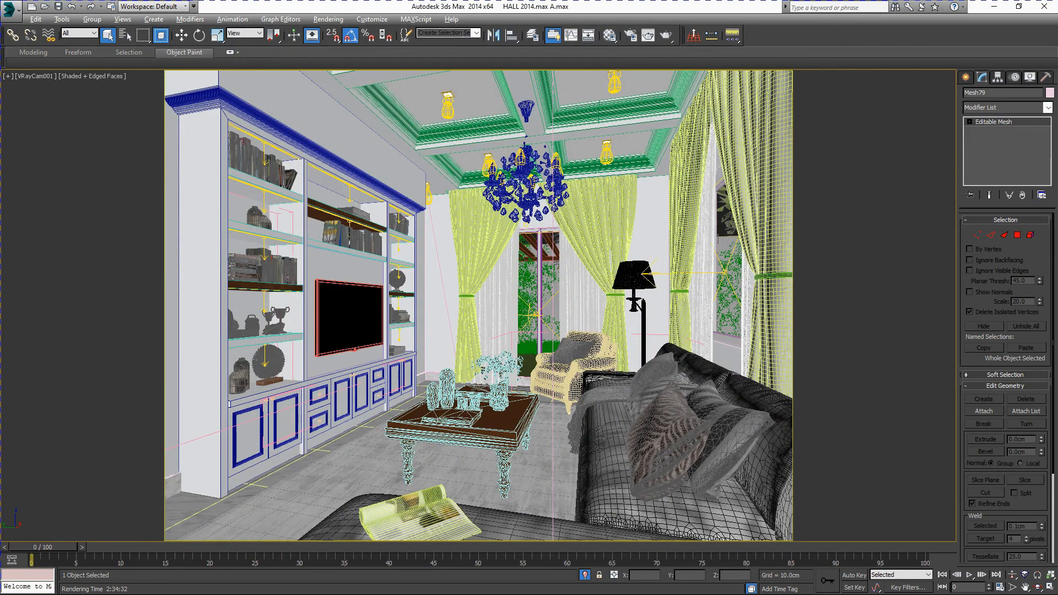
{"action": "right_click", "coordinate": [433, 220]}
{"action": "key", "text": "Escape"}
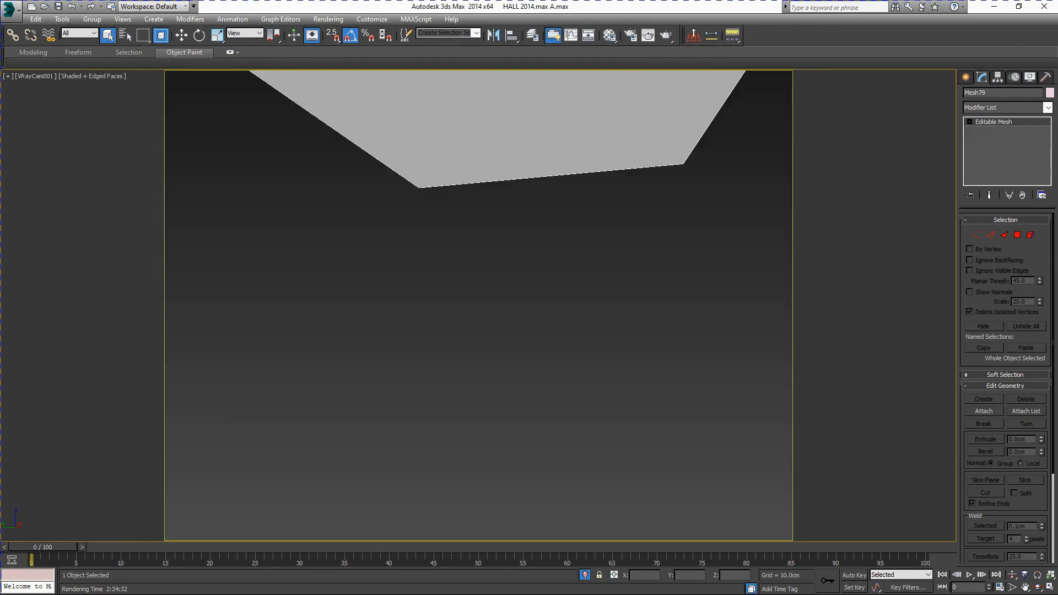
Unhide all the hidden objects in the living room scene.
{"action": "right_click", "coordinate": [366, 215]}
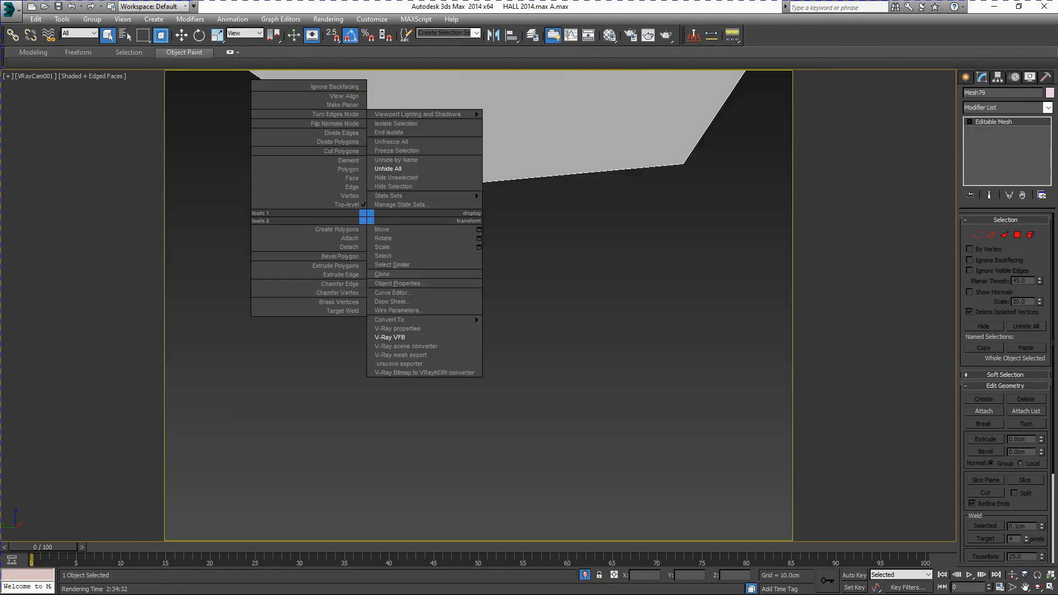
{"action": "key", "text": "Escape"}
{"action": "right_click", "coordinate": [572, 292]}
{"action": "left_click", "coordinate": [596, 243]}
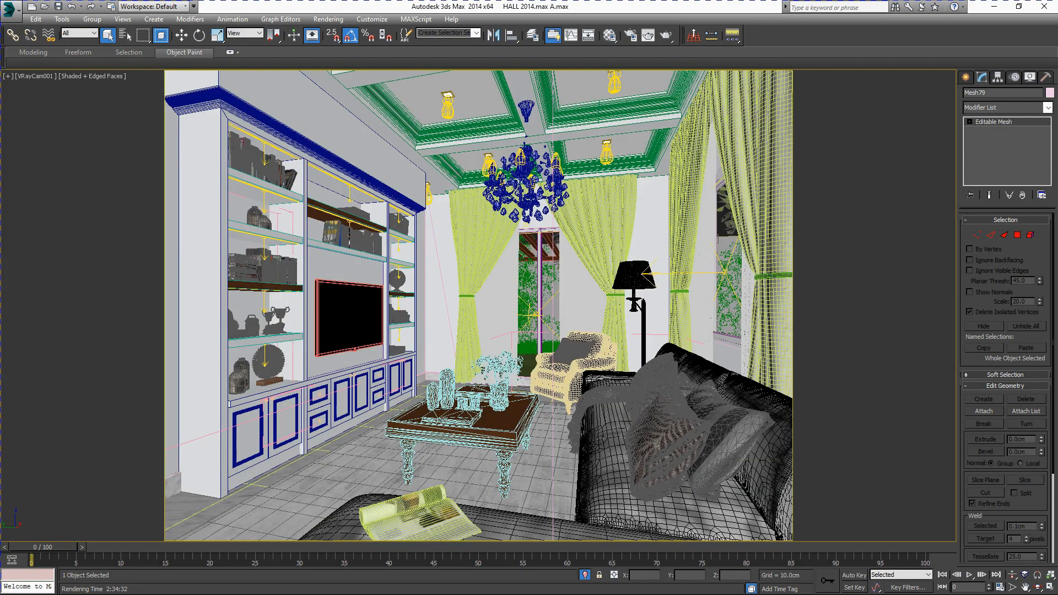
Select the living room's V-Ray camera in a maximized Top view and open its focal length for editing.
{"action": "key", "text": "alt+w"}
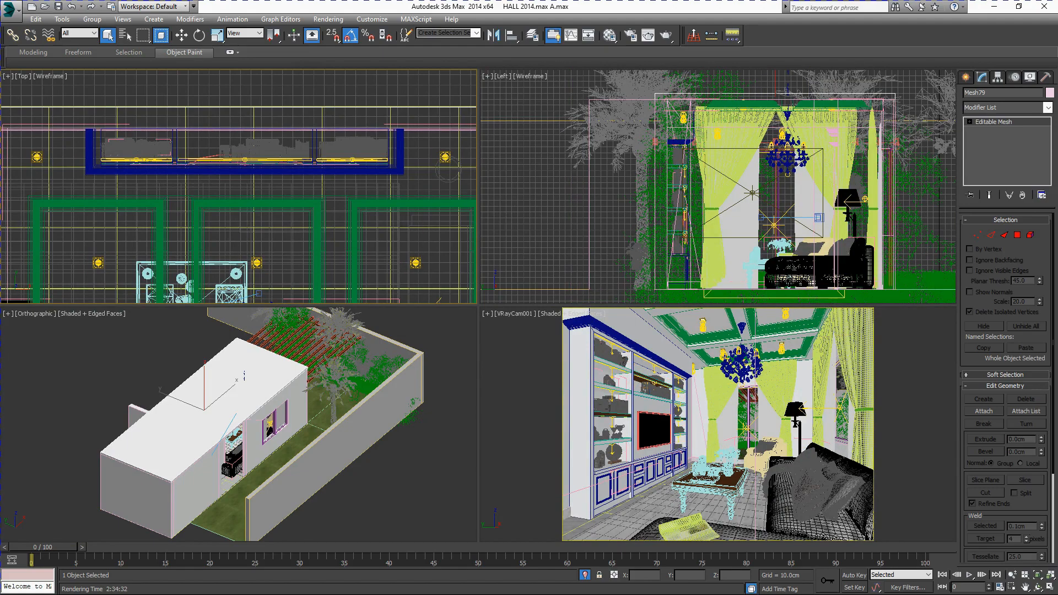
{"action": "key", "text": "alt+w"}
{"action": "middle_click_drag", "start_coordinate": [478, 396], "coordinate": [478, 213]}
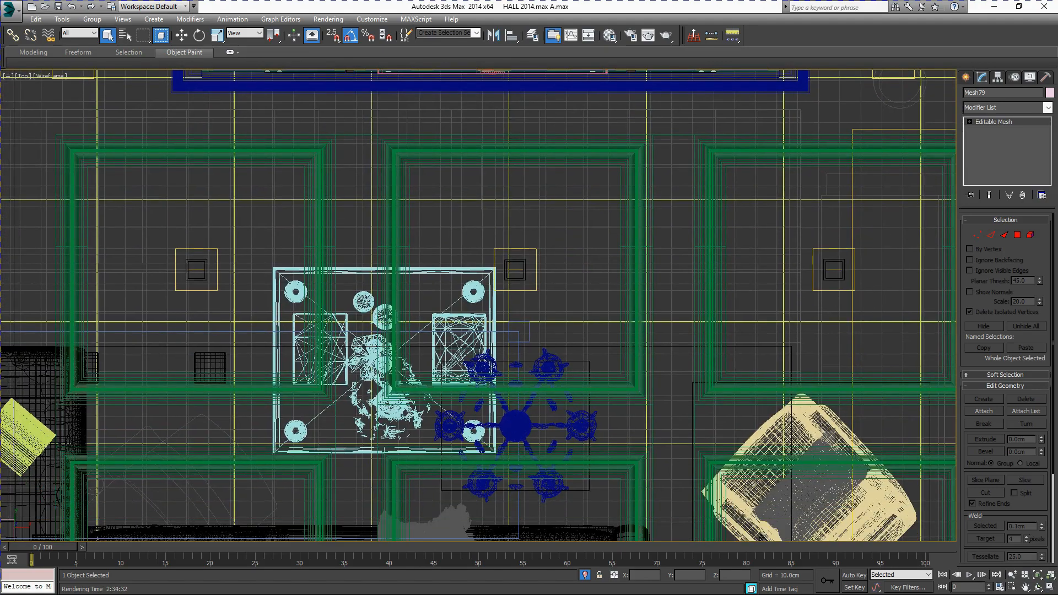
{"action": "scroll", "coordinate": [577, 120], "scroll_direction": "down", "scroll_amount": 4}
{"action": "middle_click_drag", "start_coordinate": [579, 349], "coordinate": [573, 242]}
{"action": "scroll", "coordinate": [573, 242], "scroll_direction": "down", "scroll_amount": 6}
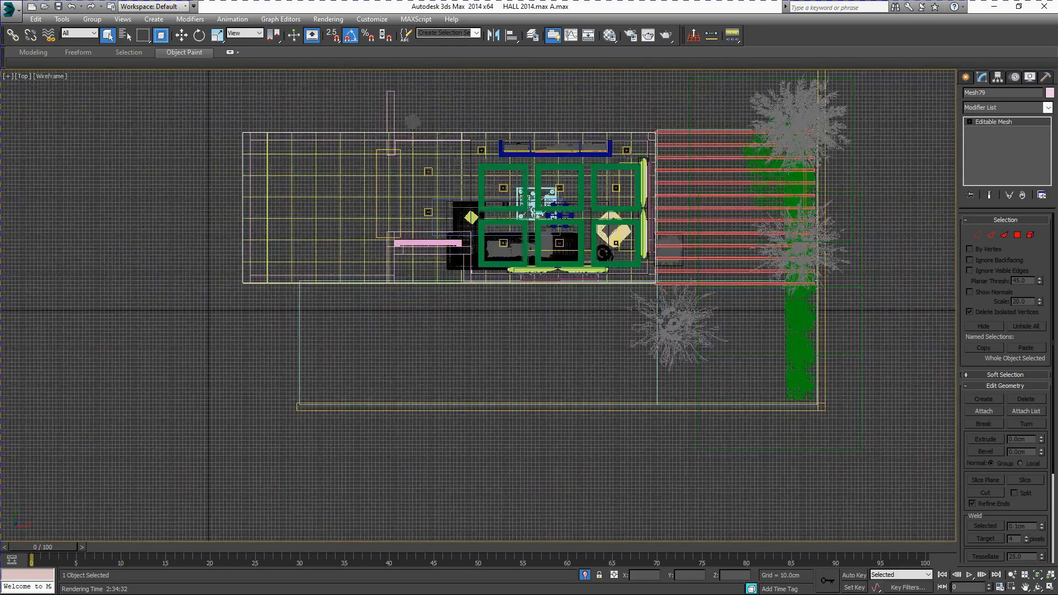
{"action": "scroll", "coordinate": [522, 234], "scroll_direction": "down", "scroll_amount": 2}
{"action": "left_click", "coordinate": [1029, 77]}
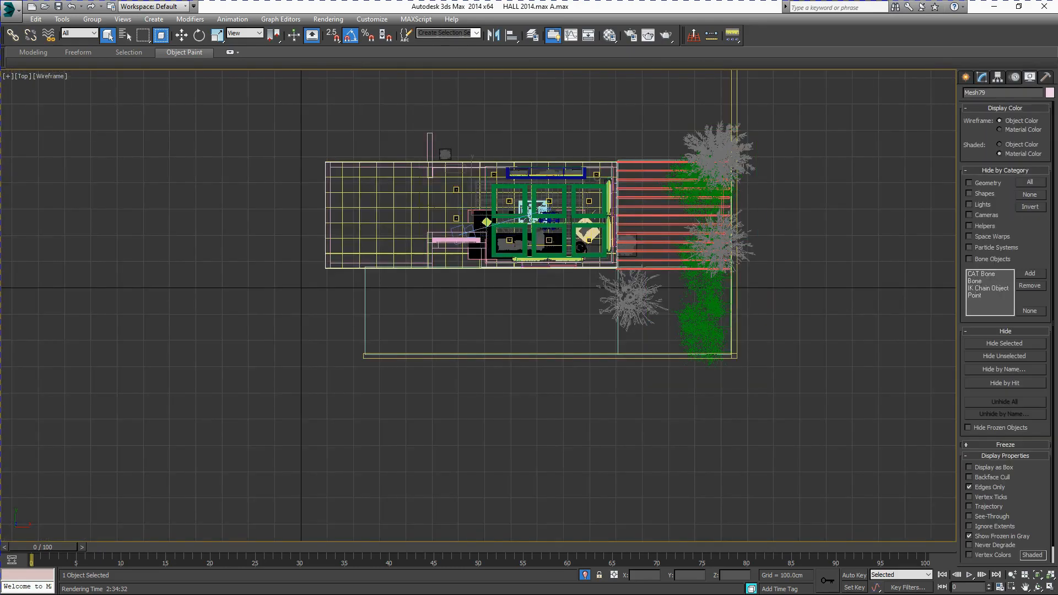
{"action": "scroll", "coordinate": [444, 144], "scroll_direction": "up", "scroll_amount": 12}
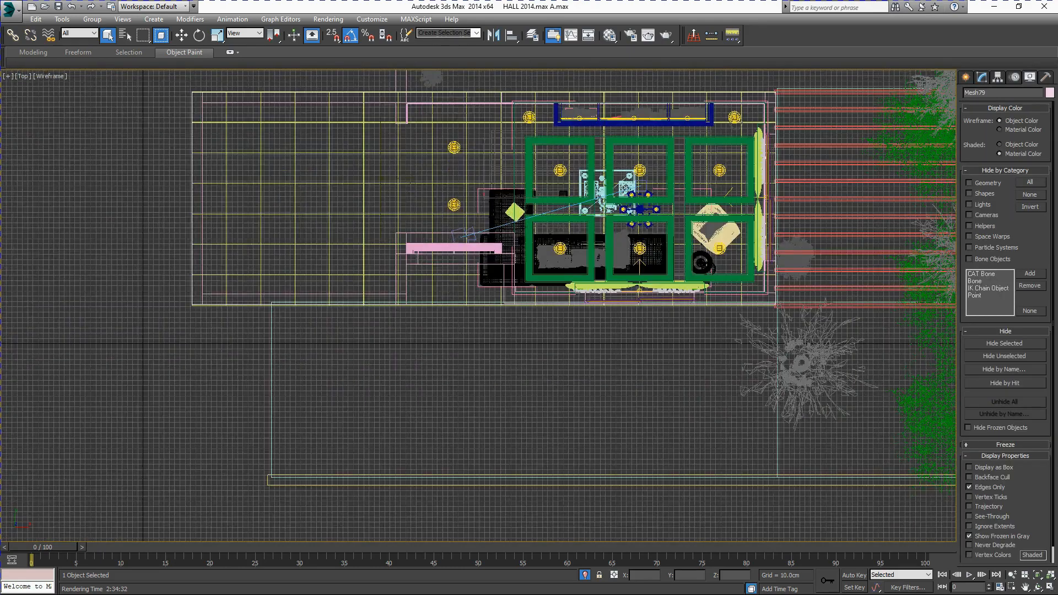
{"action": "scroll", "coordinate": [460, 245], "scroll_direction": "up", "scroll_amount": 2}
{"action": "left_click", "coordinate": [448, 270]}
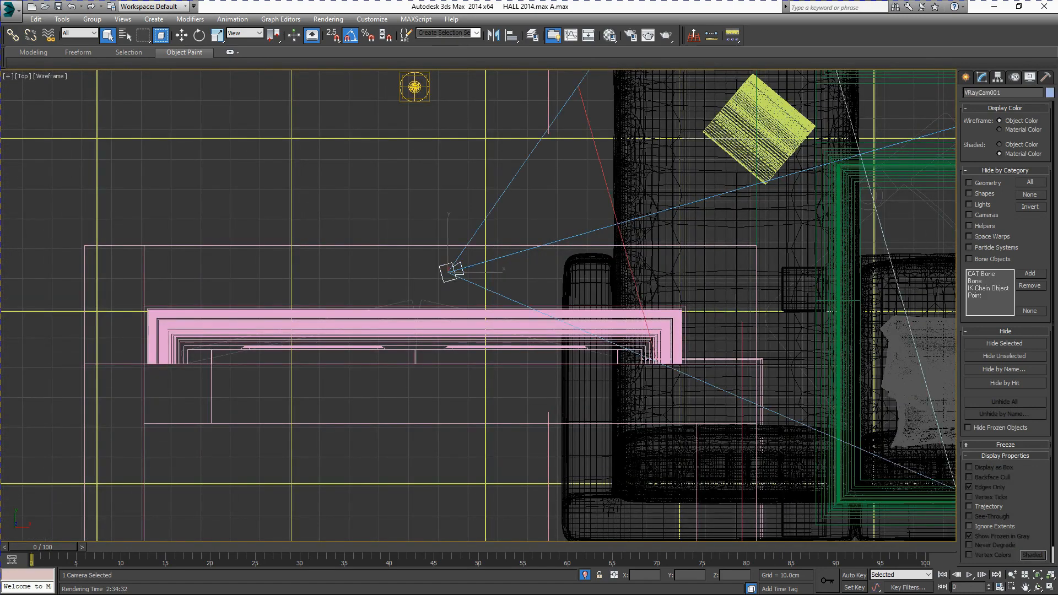
{"action": "left_click", "coordinate": [981, 77]}
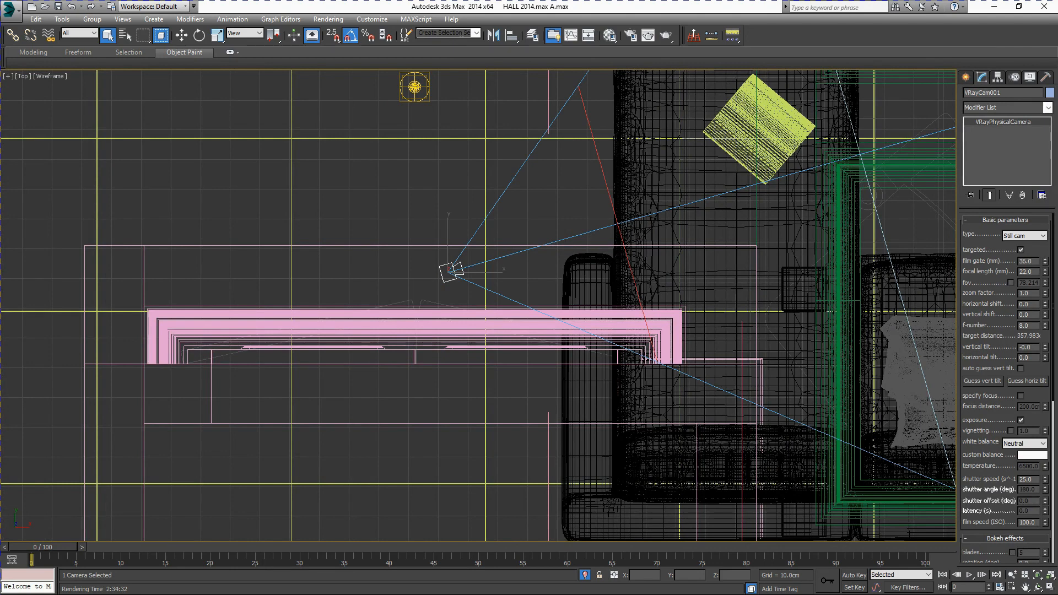
{"action": "double_click", "coordinate": [1028, 272]}
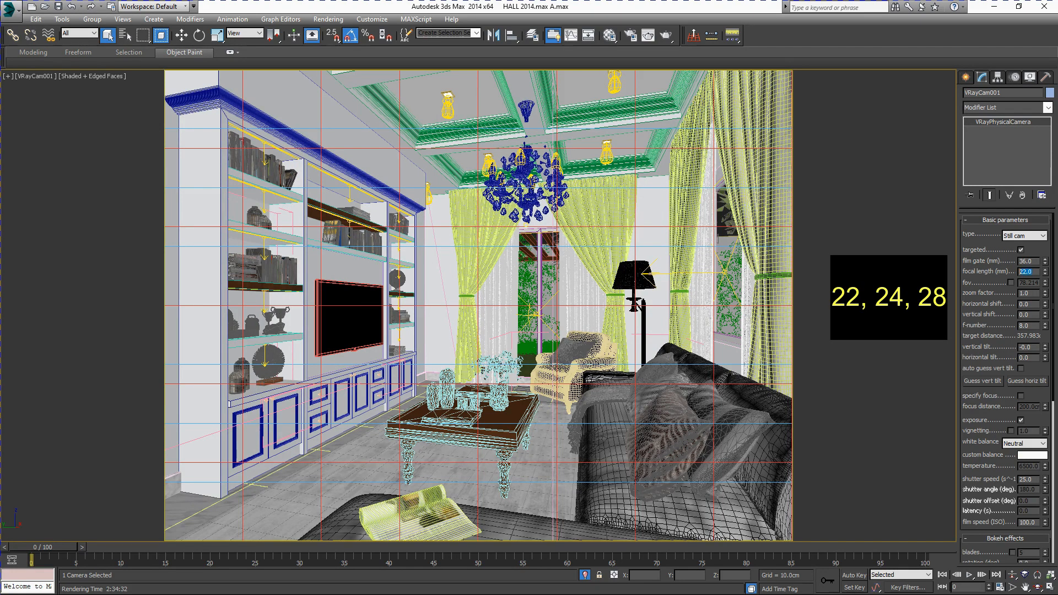
Try a shutter speed of 200 for the camera and set it back to 25.
{"action": "scroll", "coordinate": [1005, 385], "scroll_direction": "down", "scroll_amount": 3}
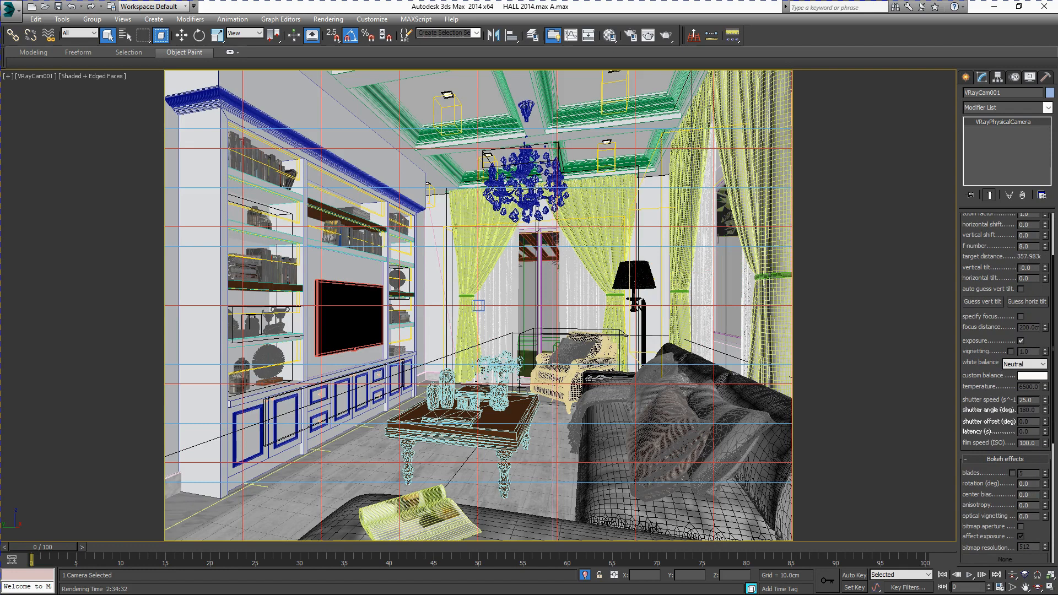
{"action": "scroll", "coordinate": [1004, 386], "scroll_direction": "down", "scroll_amount": 2}
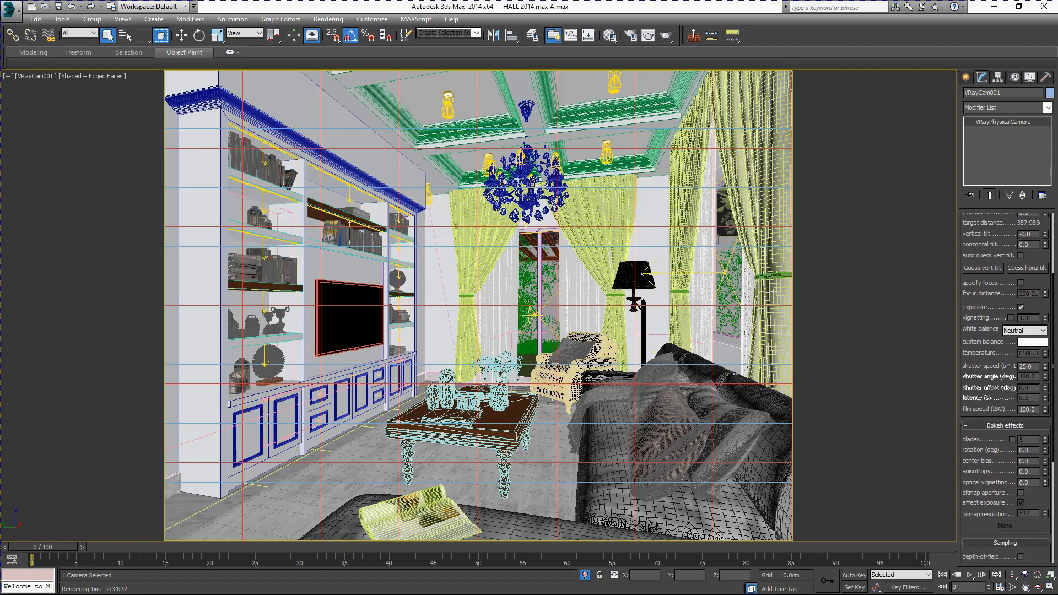
{"action": "double_click", "coordinate": [1025, 366]}
{"action": "type", "text": "200"}
{"action": "double_click", "coordinate": [1023, 366]}
{"action": "type", "text": "25"}
{"action": "double_click", "coordinate": [1025, 366]}
Open the V-Ray frame buffer from the camera view.
{"action": "right_click", "coordinate": [612, 261]}
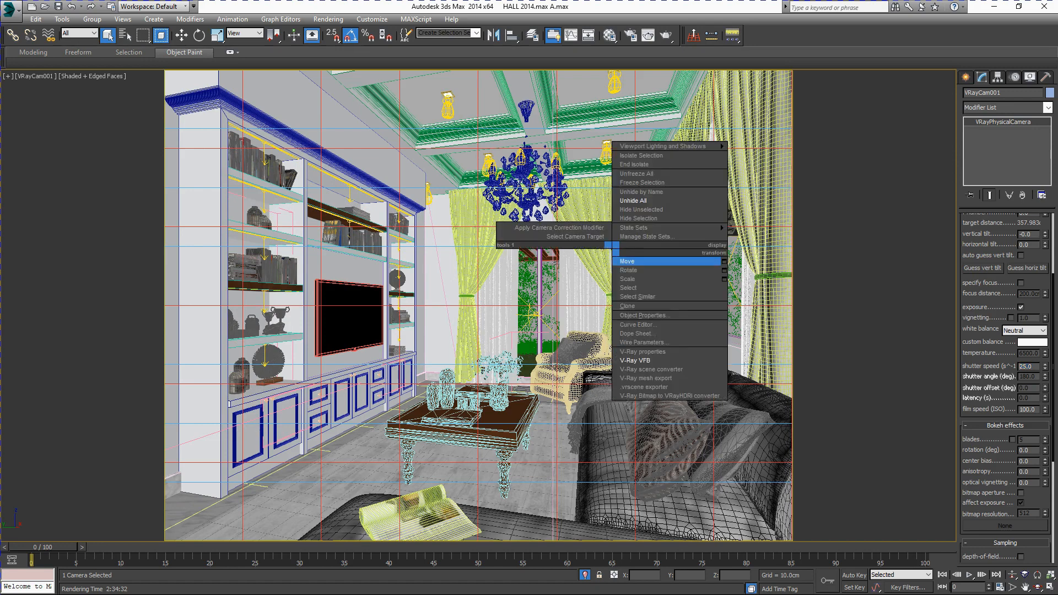
{"action": "left_click", "coordinate": [661, 359]}
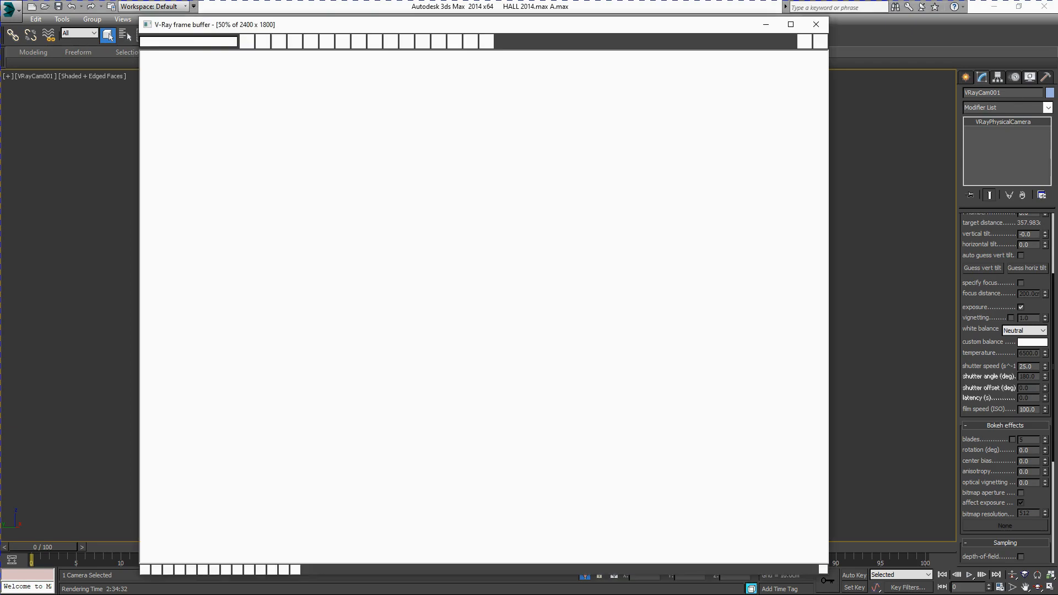